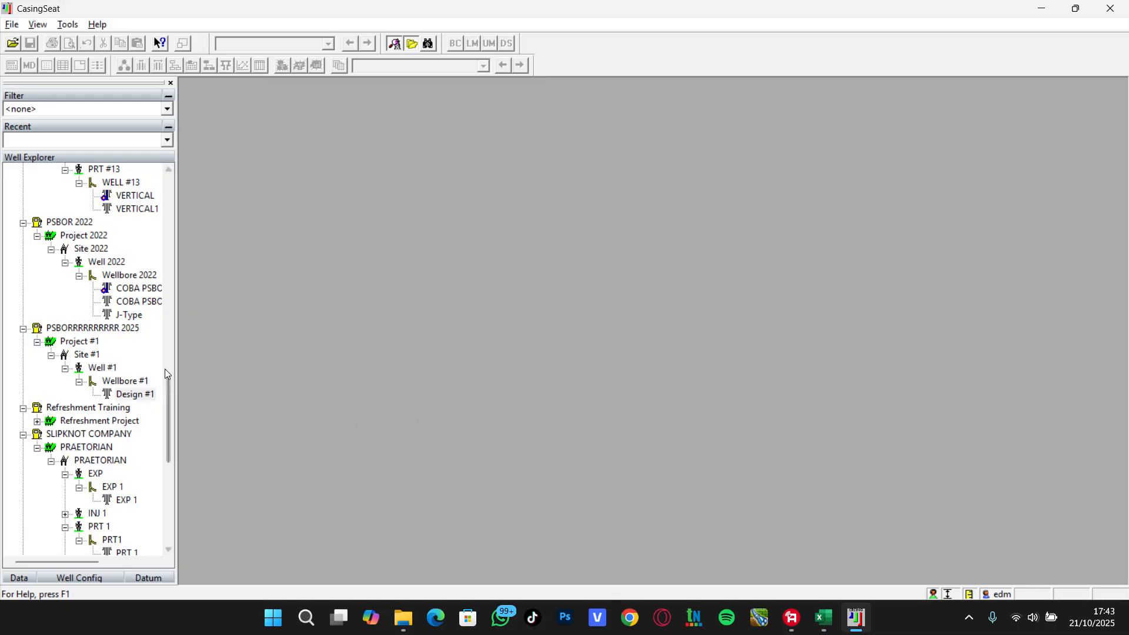
pyautogui.scroll(-3, 156, 374)
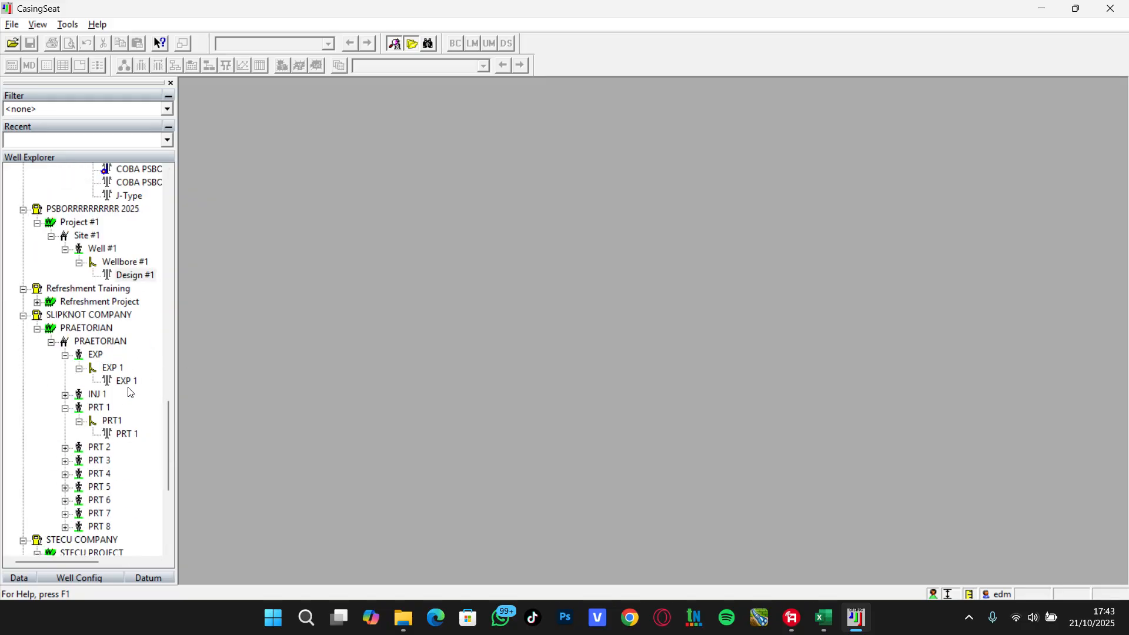
pyautogui.scroll(-3, 130, 394)
pyautogui.scroll(-3, 128, 398)
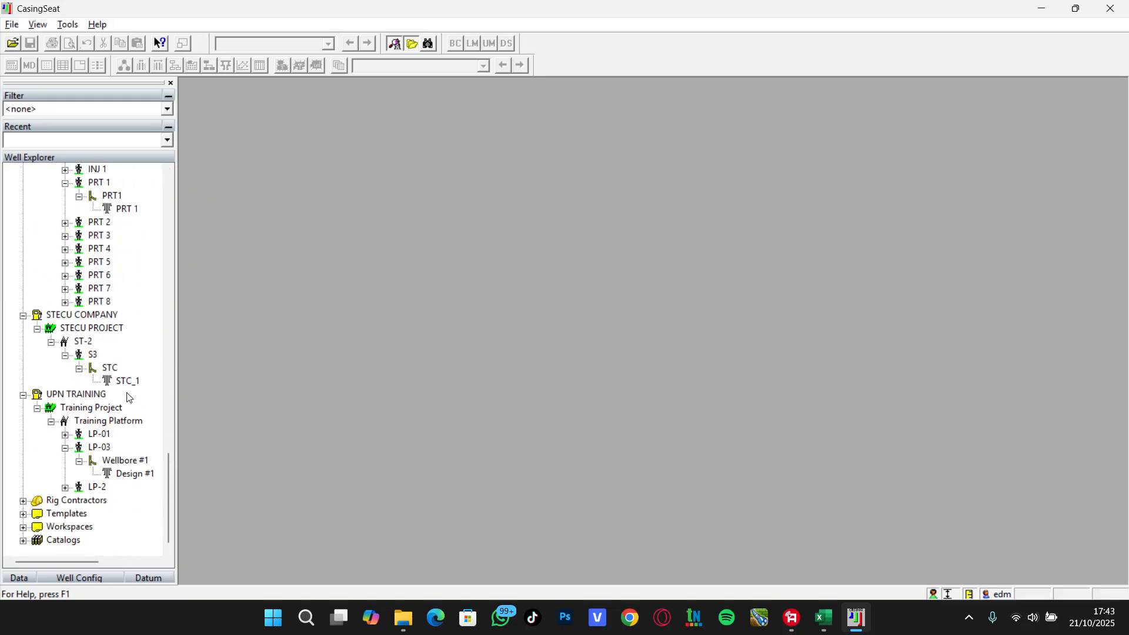
pyautogui.scroll(20, 128, 399)
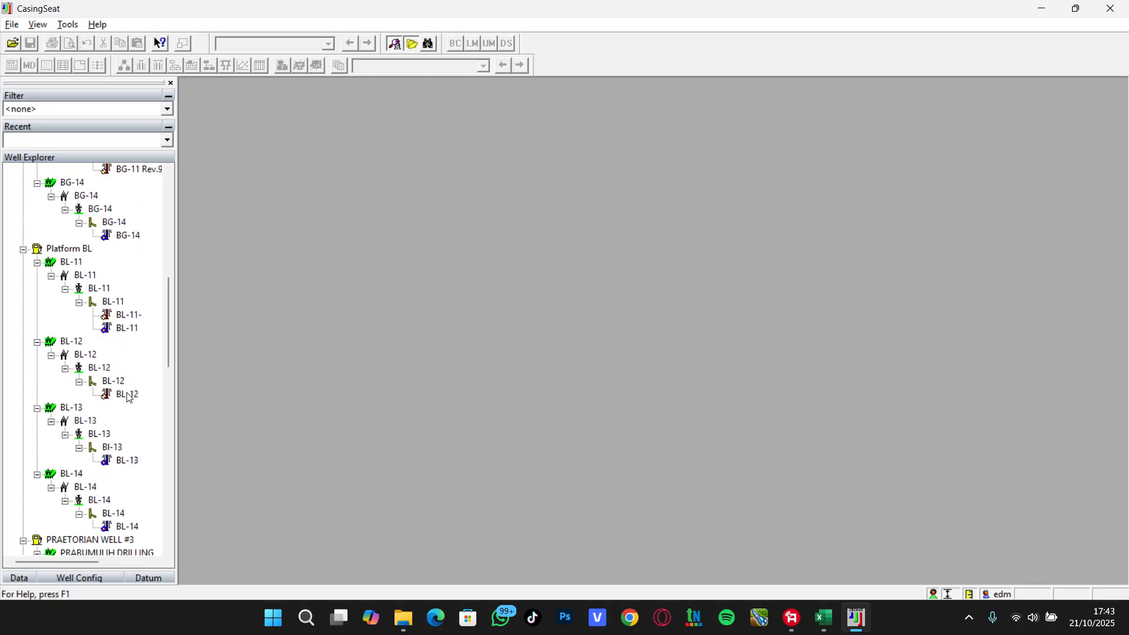
pyautogui.scroll(6, 128, 398)
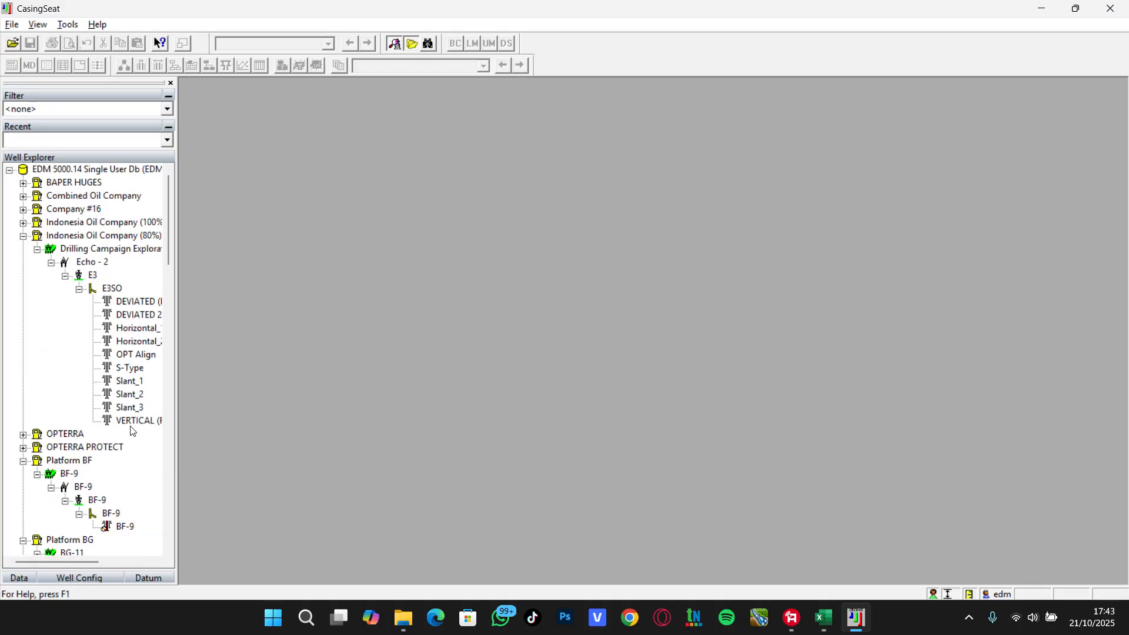
pyautogui.scroll(-9, 26, 289)
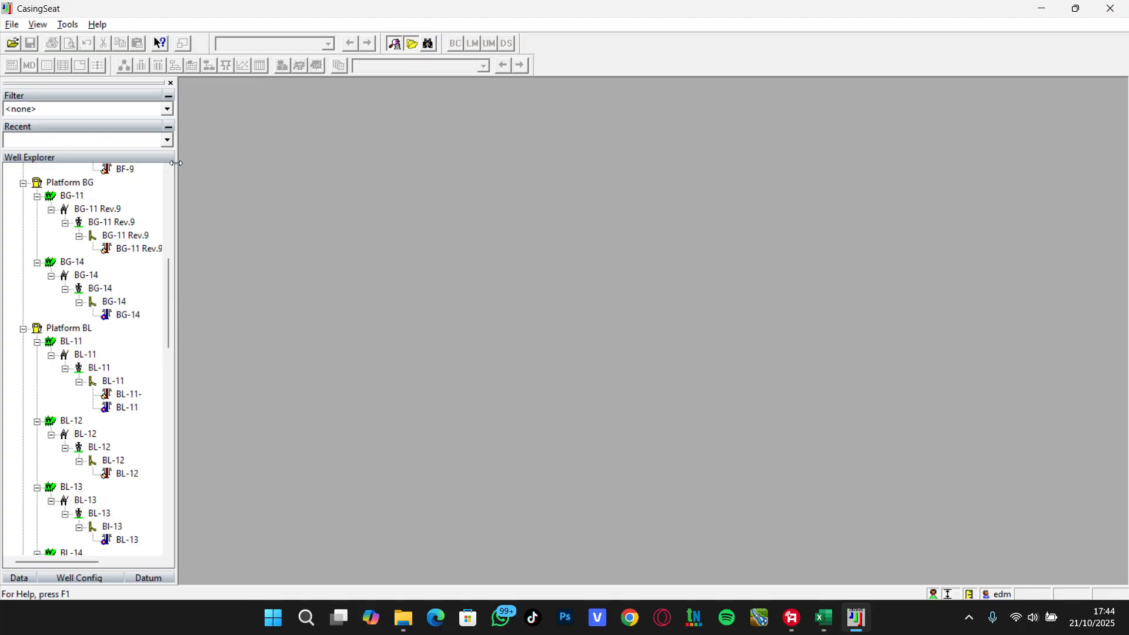
# Step: Open Design J under BAPER HUGES, PROJECT 99, SITE, J-TYPE WELL, Wellbore J, using the Normal (System) template
pyautogui.click(10, 44)
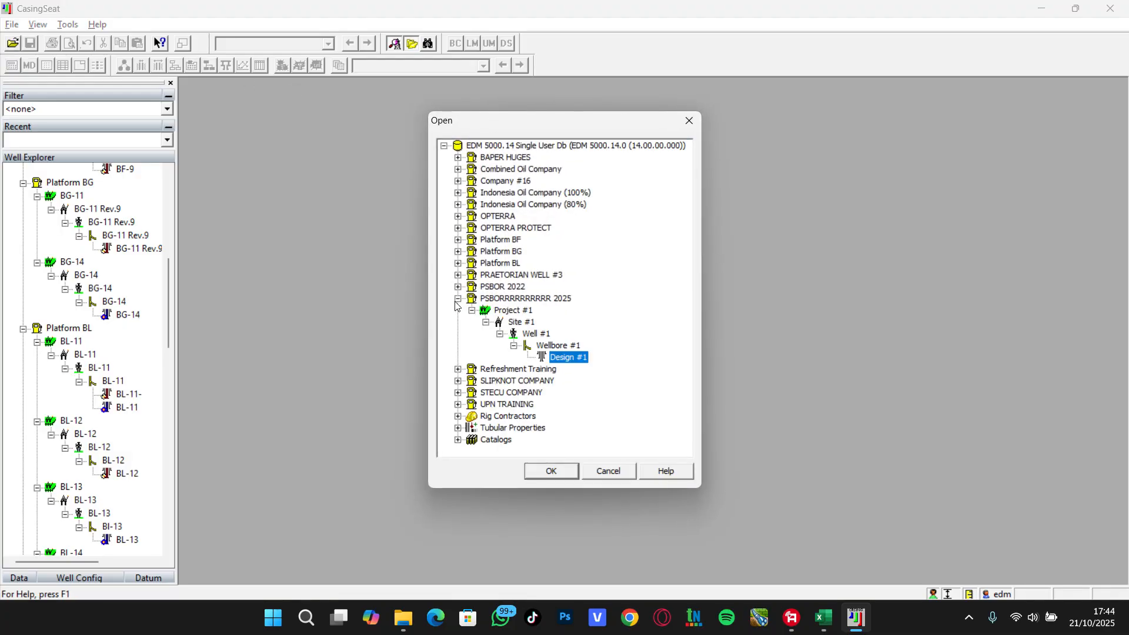
pyautogui.click(458, 298)
pyautogui.click(458, 157)
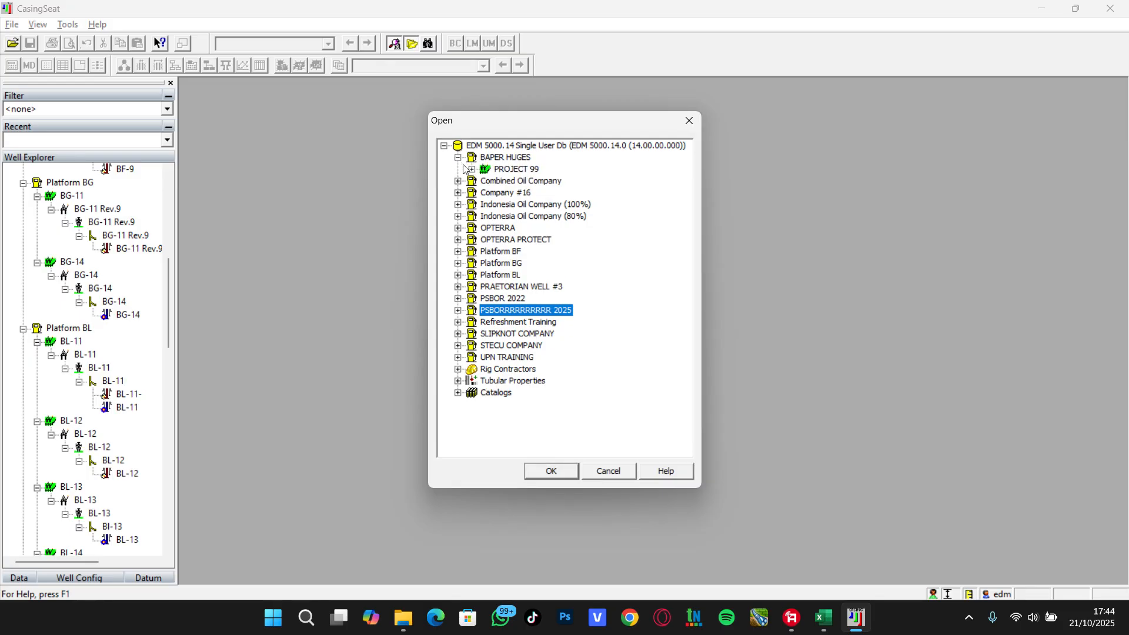
pyautogui.click(472, 169)
pyautogui.click(487, 181)
pyautogui.click(500, 193)
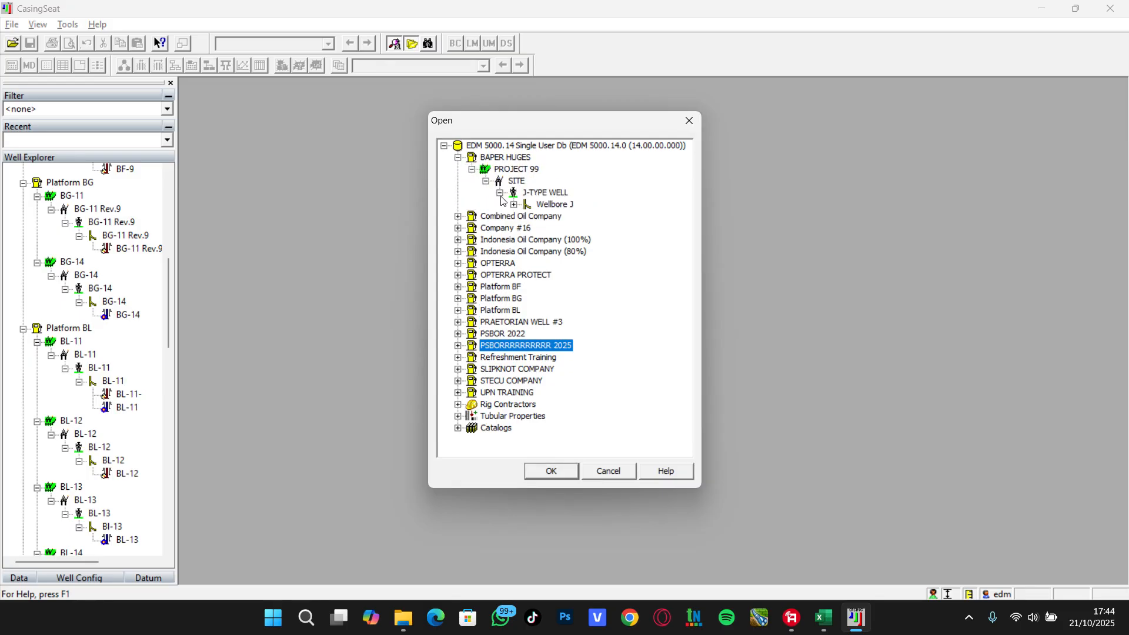
pyautogui.click(514, 205)
pyautogui.click(560, 218)
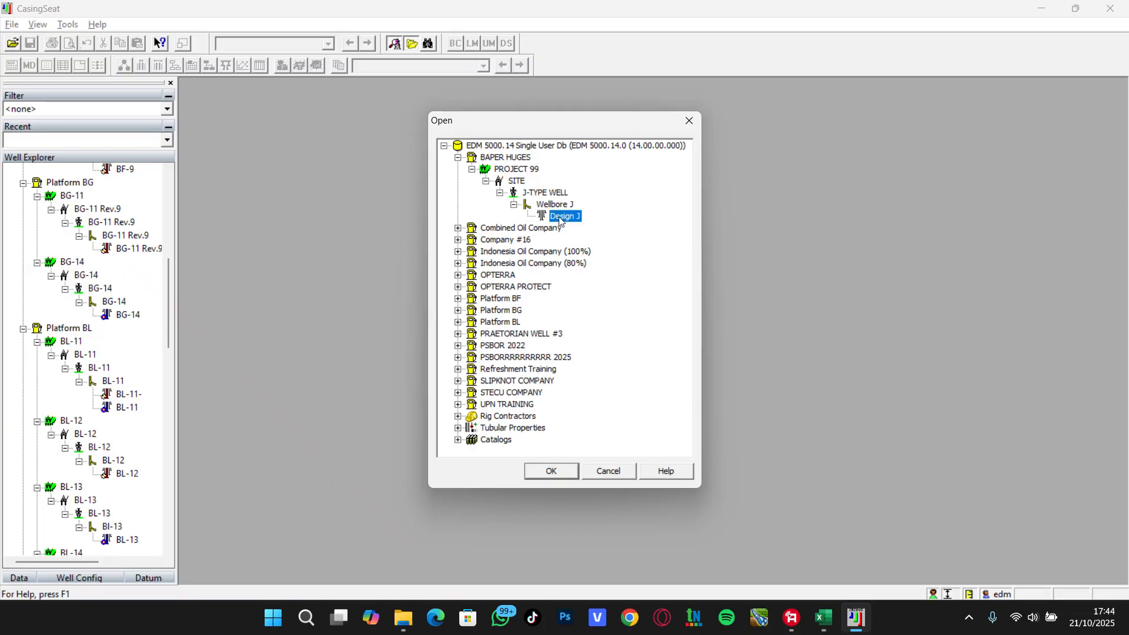
pyautogui.doubleClick(561, 218)
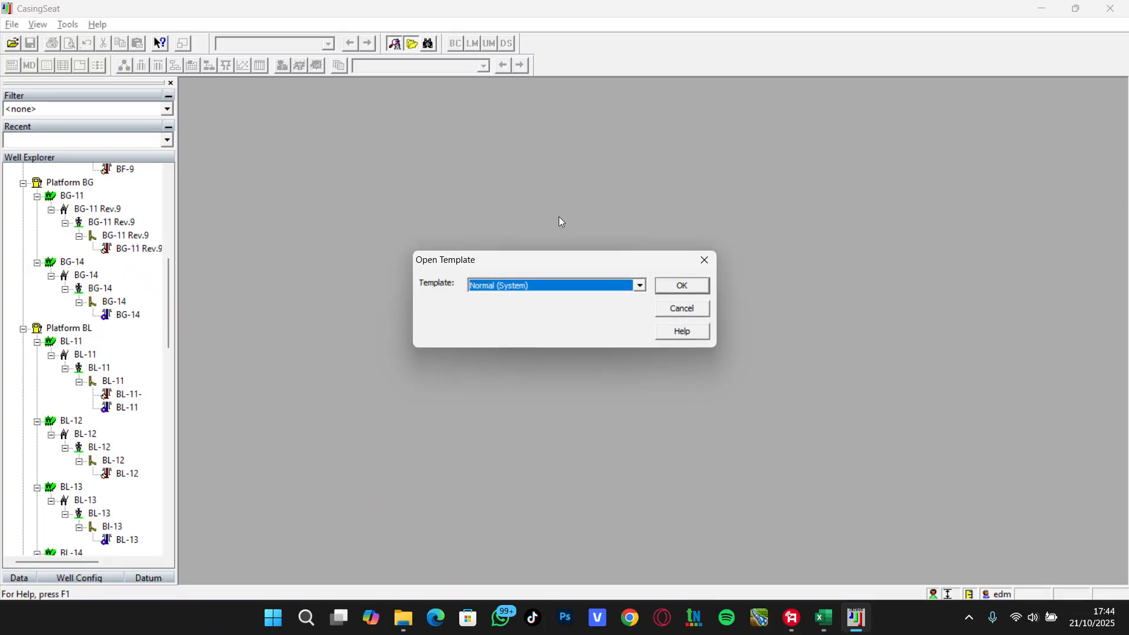
pyautogui.click(680, 285)
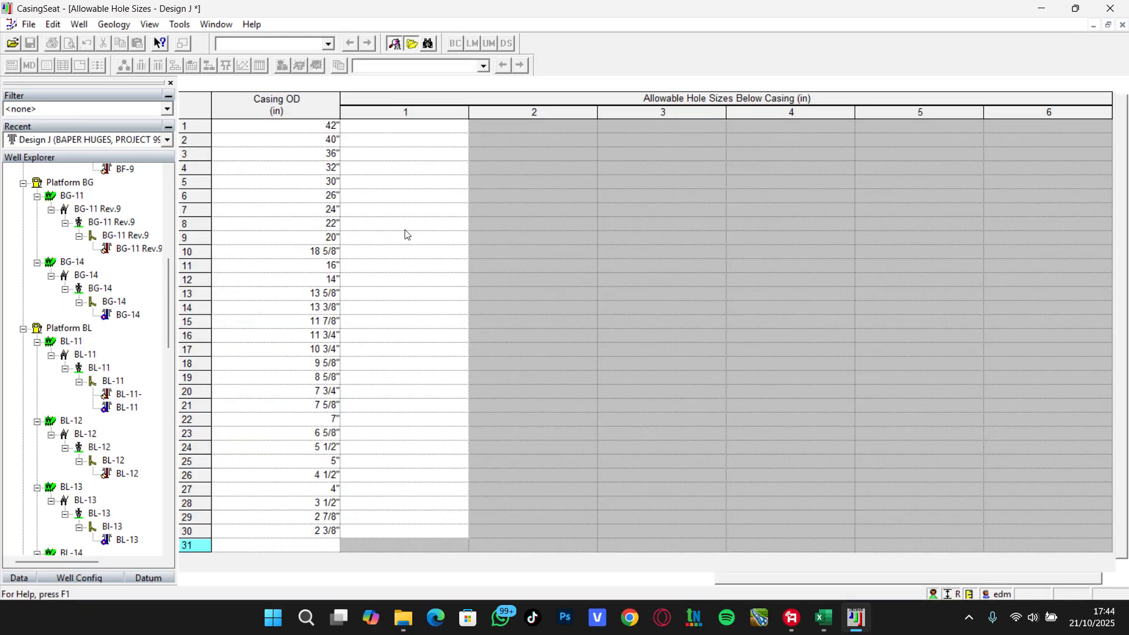
# Step: Show the well's Allowable Hole Sizes table and select its first row
pyautogui.click(80, 25)
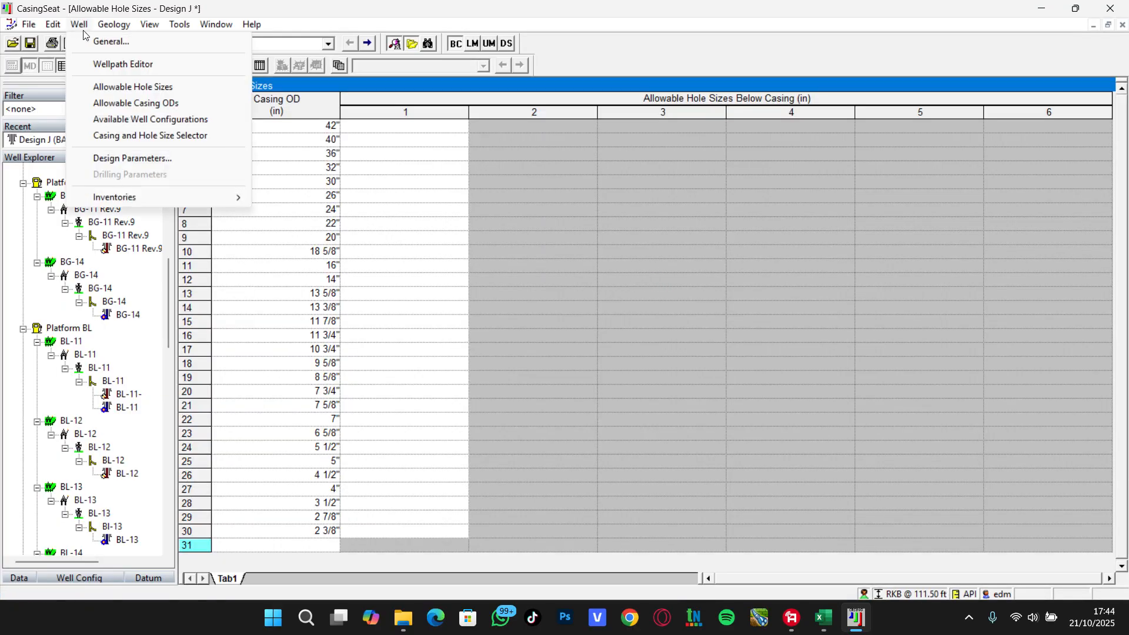
pyautogui.click(106, 88)
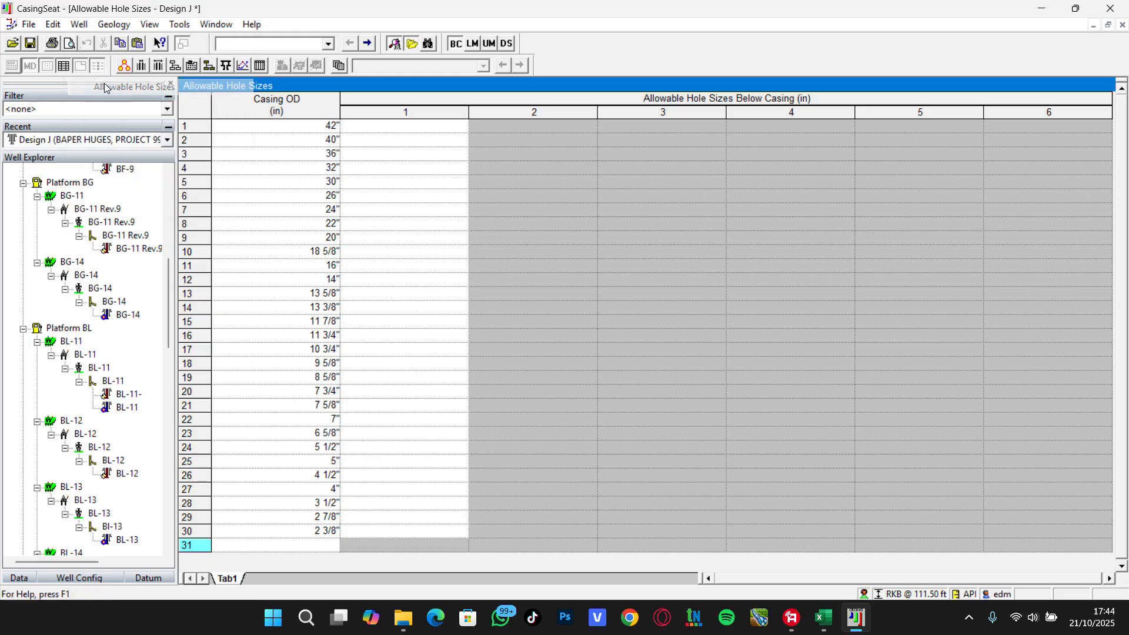
pyautogui.moveTo(203, 123)
pyautogui.mouseDown()
pyautogui.moveTo(206, 530)
pyautogui.moveTo(210, 223)
pyautogui.moveTo(192, 128)
pyautogui.mouseUp()
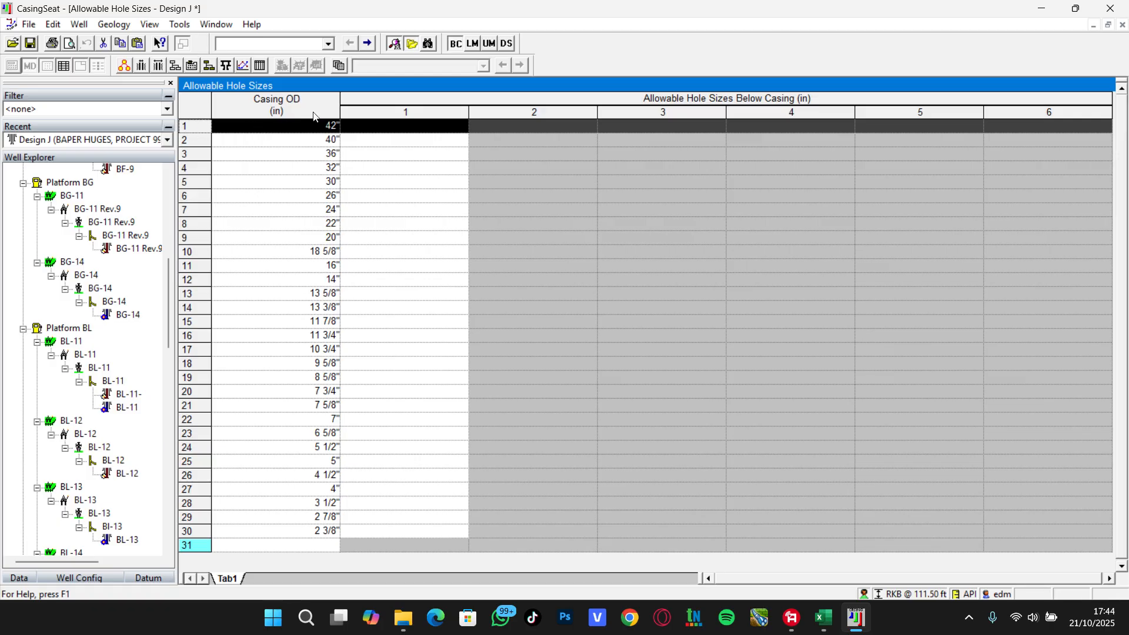
# Step: Try 48" as the allowable hole size below the 40" casing and clear the entry again
pyautogui.click(423, 144)
pyautogui.click(357, 138)
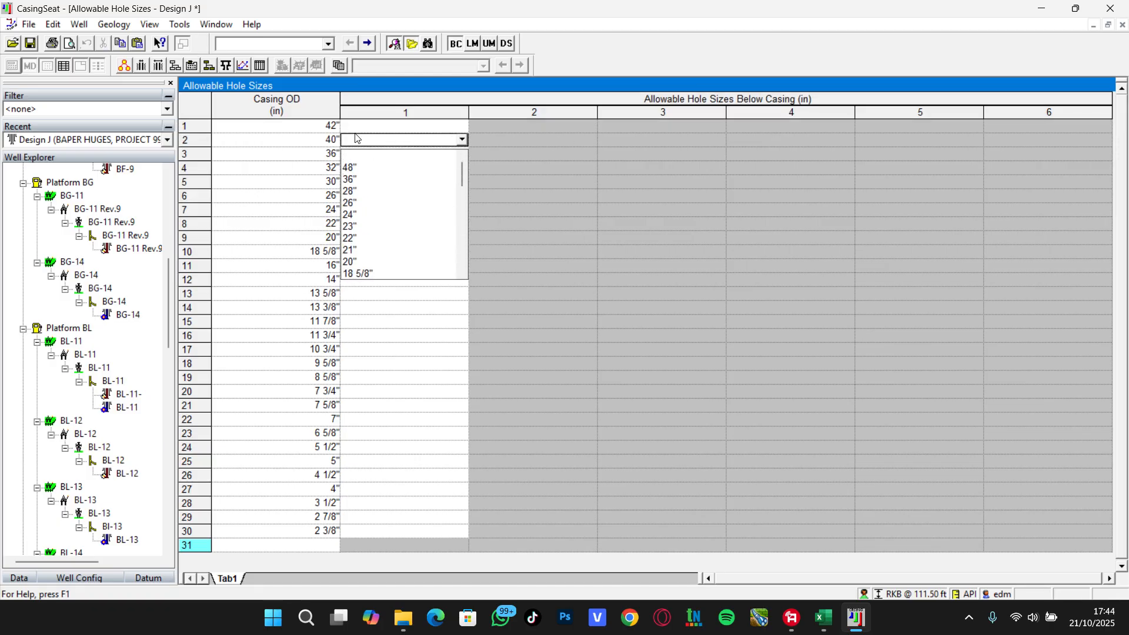
pyautogui.click(356, 143)
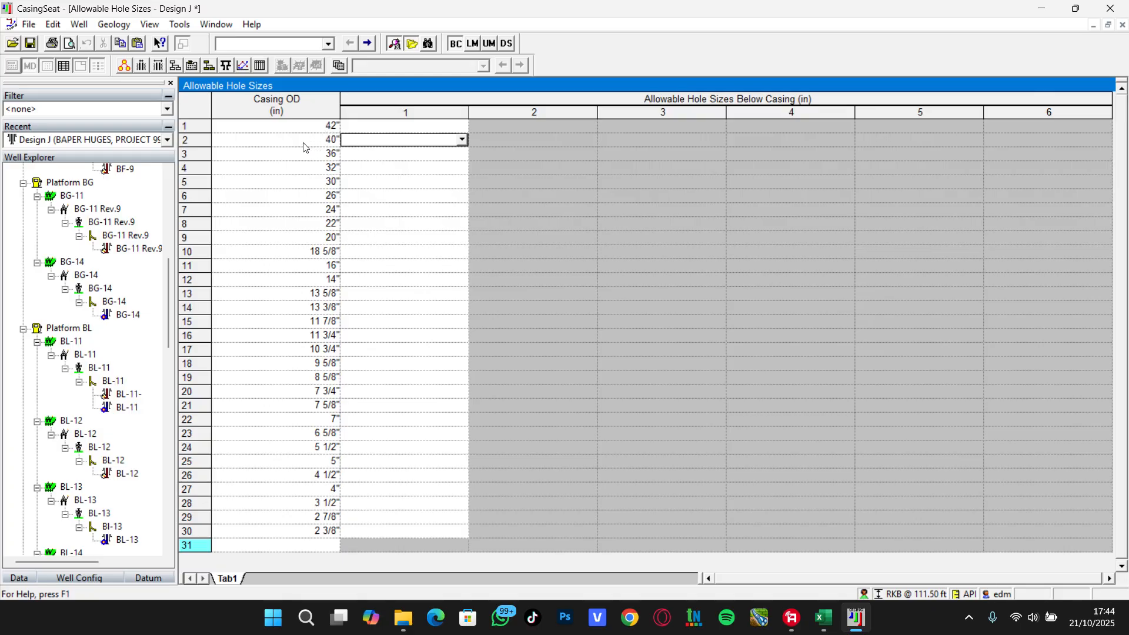
pyautogui.click(378, 141)
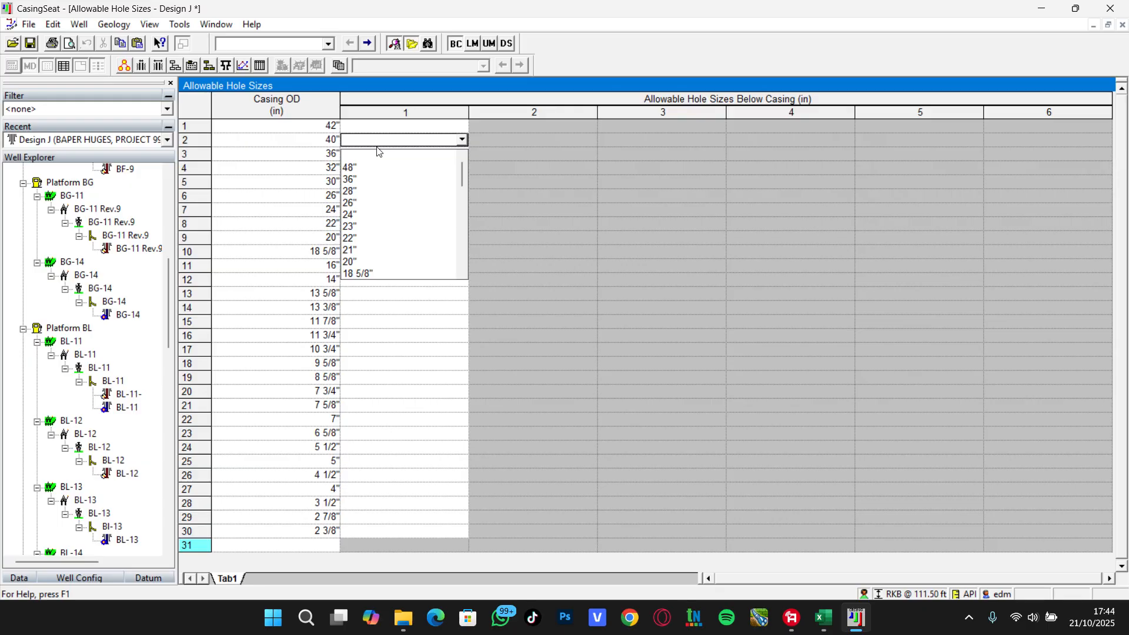
pyautogui.click(370, 169)
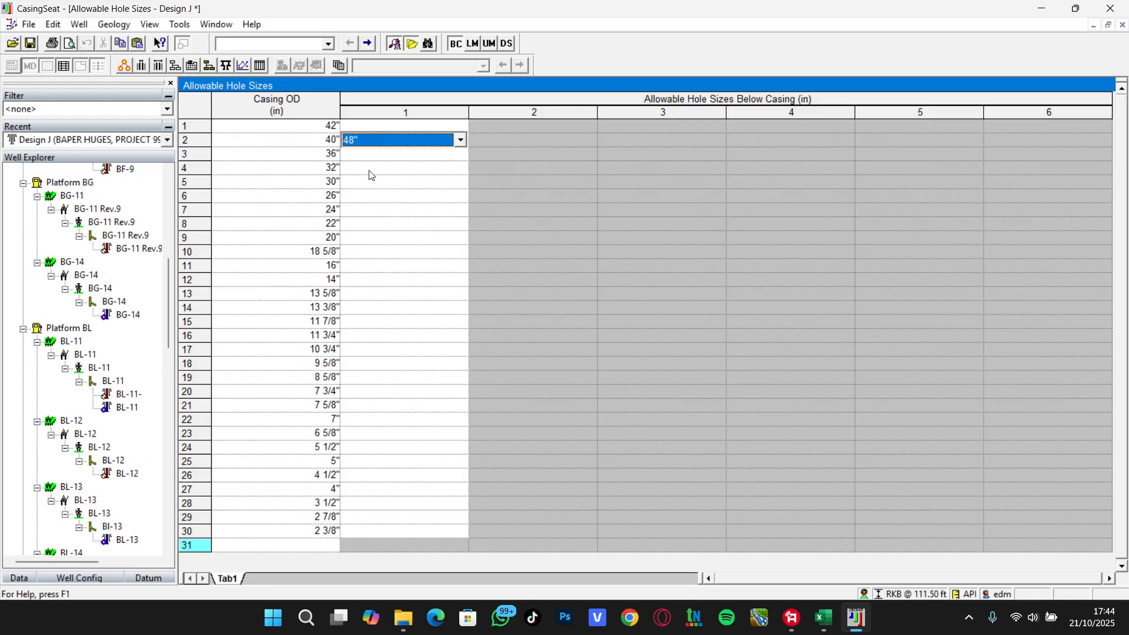
pyautogui.click(355, 153)
pyautogui.click(334, 143)
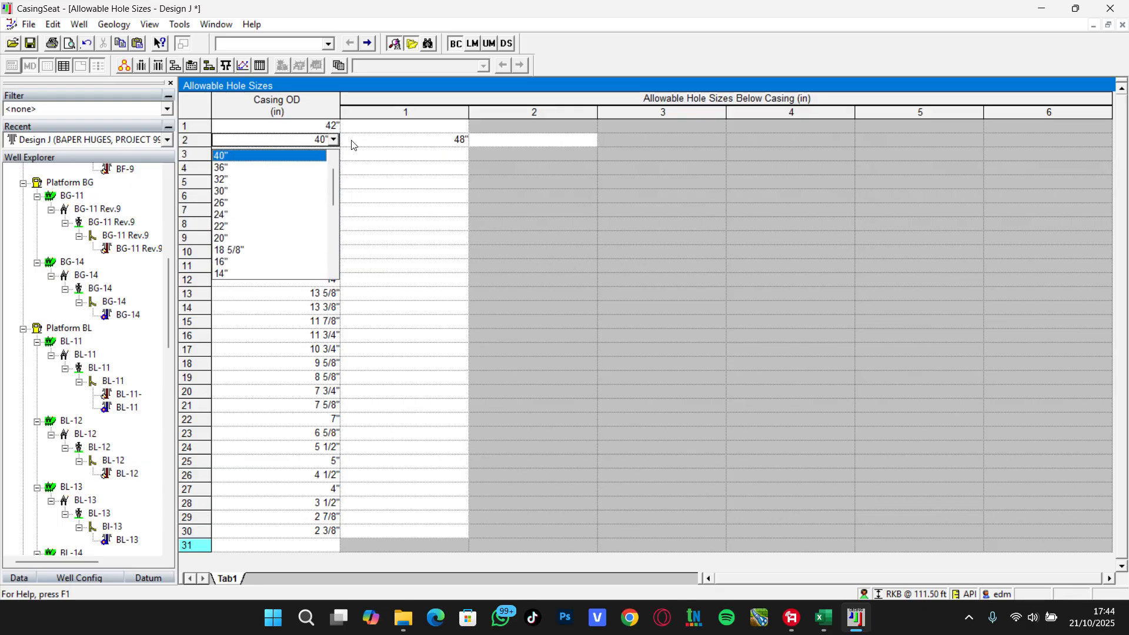
pyautogui.click(351, 142)
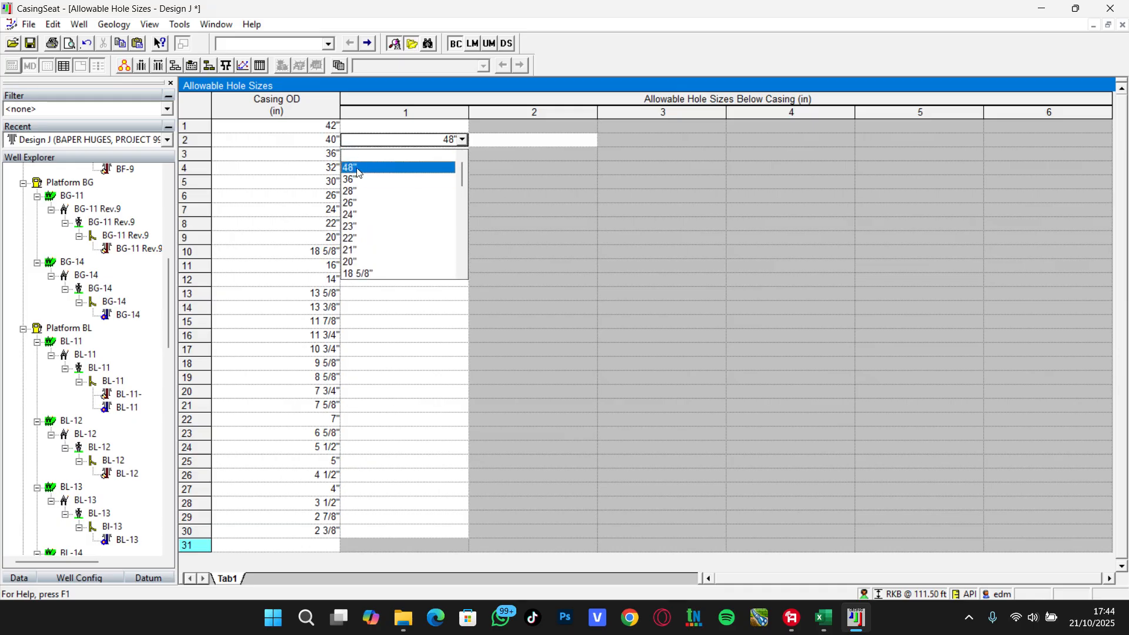
pyautogui.click(348, 156)
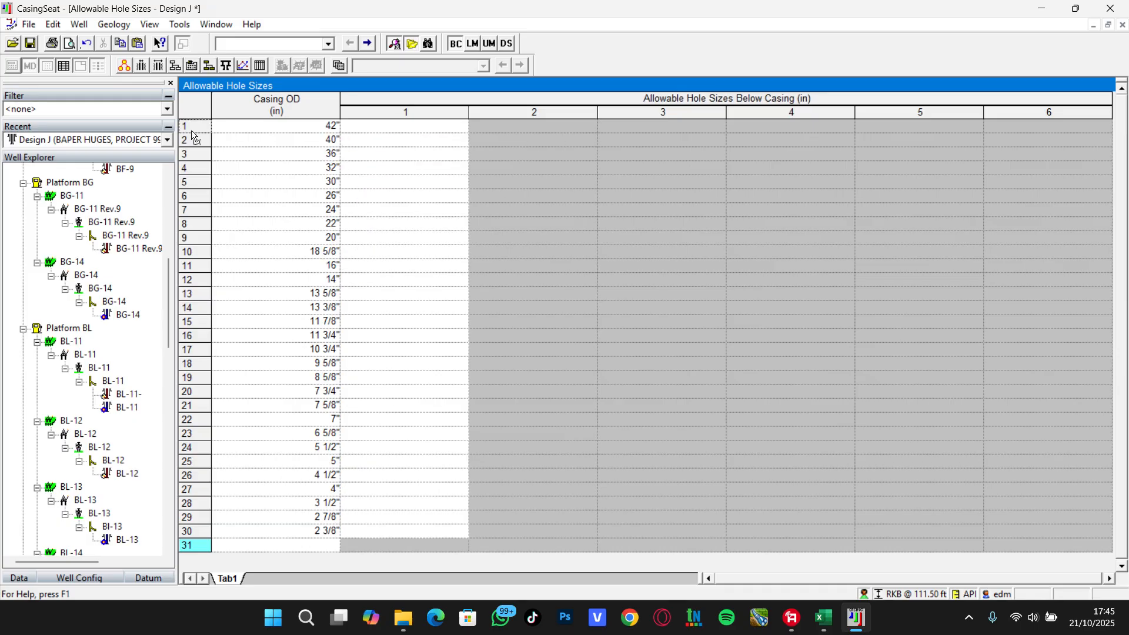
# Step: Delete all the default rows from the Allowable Hole Sizes table
pyautogui.click(198, 141)
pyautogui.hotkey('ctrl', 'a')
pyautogui.press('Delete')
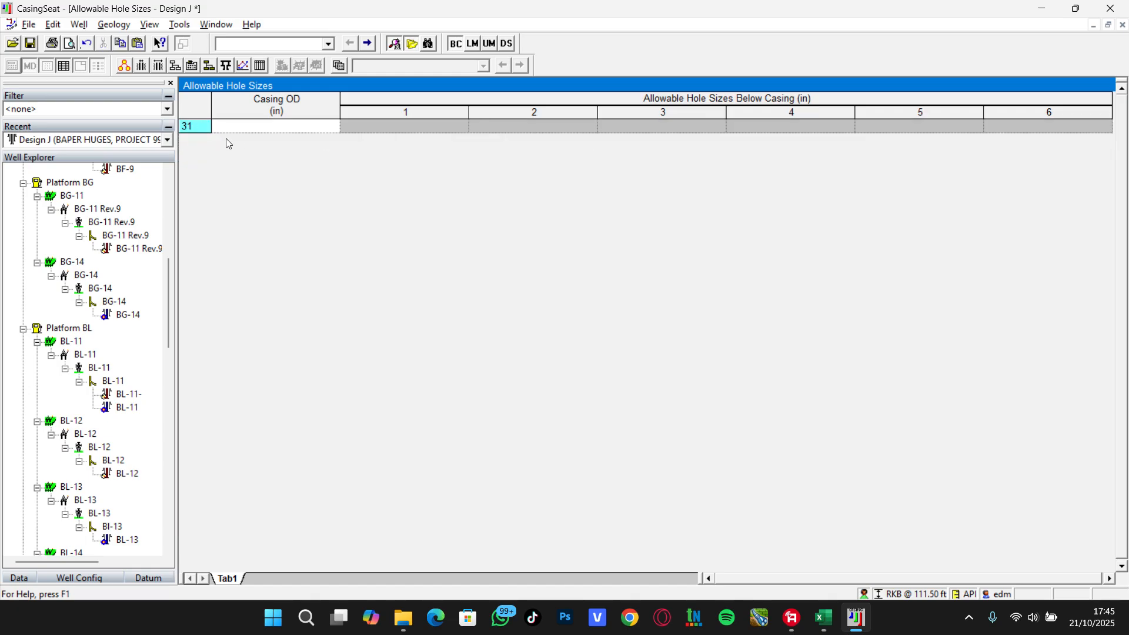
# Step: Switch to the WELL DATA workbook in Excel and copy the Allowable Hole size values for casings 30" to 7" (H7:I11)
pyautogui.hotkey('alt', 'Tab')
pyautogui.press('Tab')
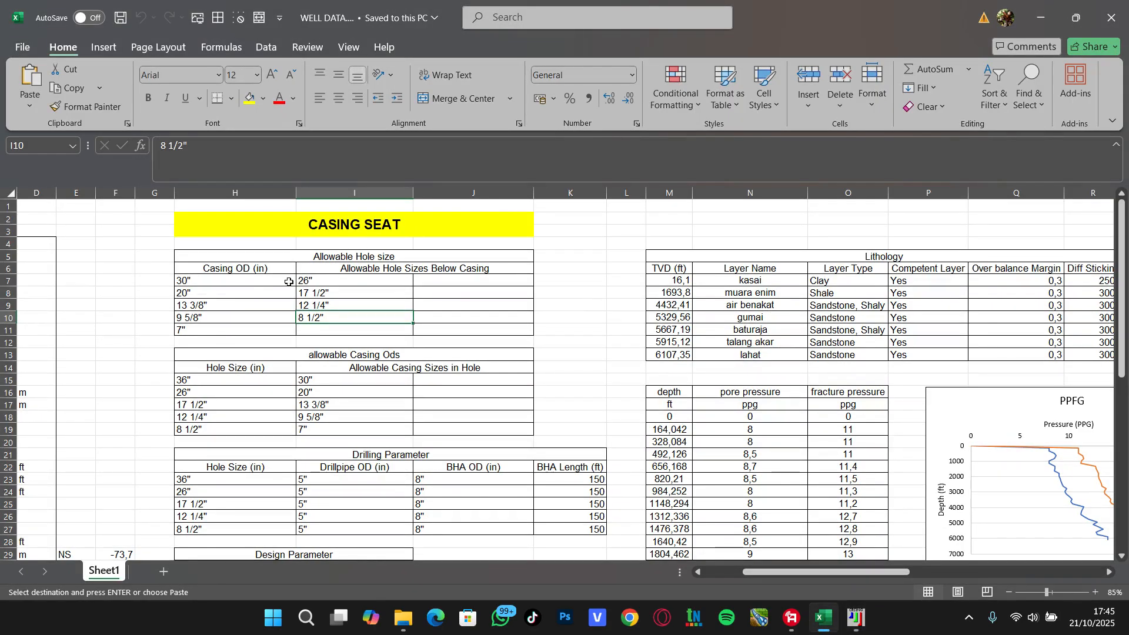
pyautogui.moveTo(238, 283); pyautogui.dragTo(323, 325)
pyautogui.hotkey('ctrl', 'c')
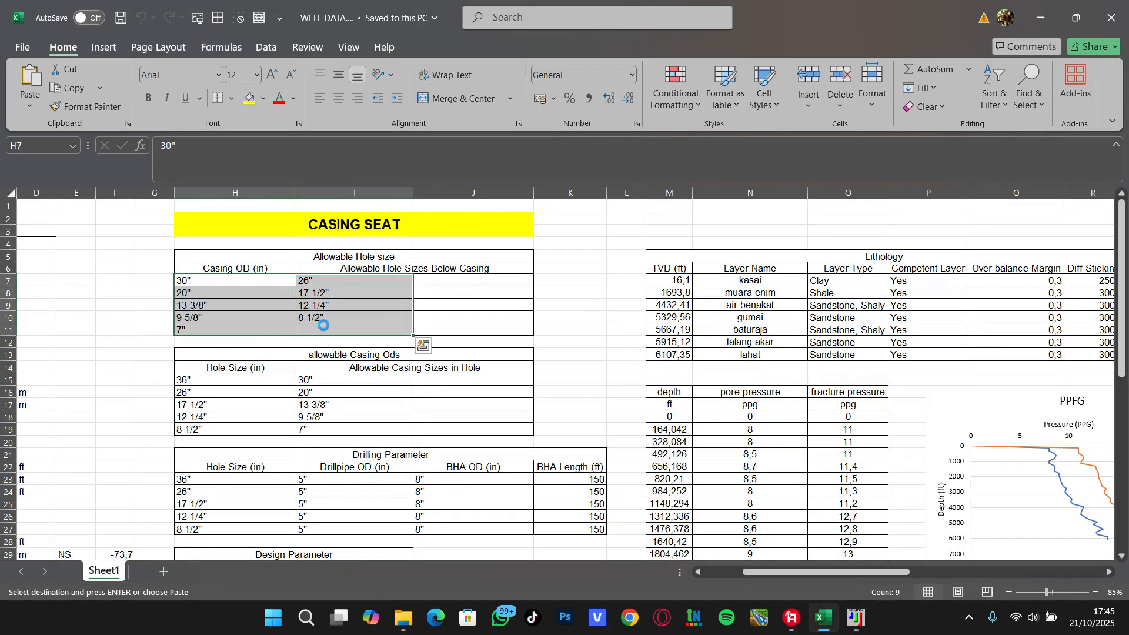
# Step: Switch back to CasingSeat and paste the copied casing ODs and hole sizes into the empty Allowable Hole Sizes table
pyautogui.hotkey('alt', 'Tab')
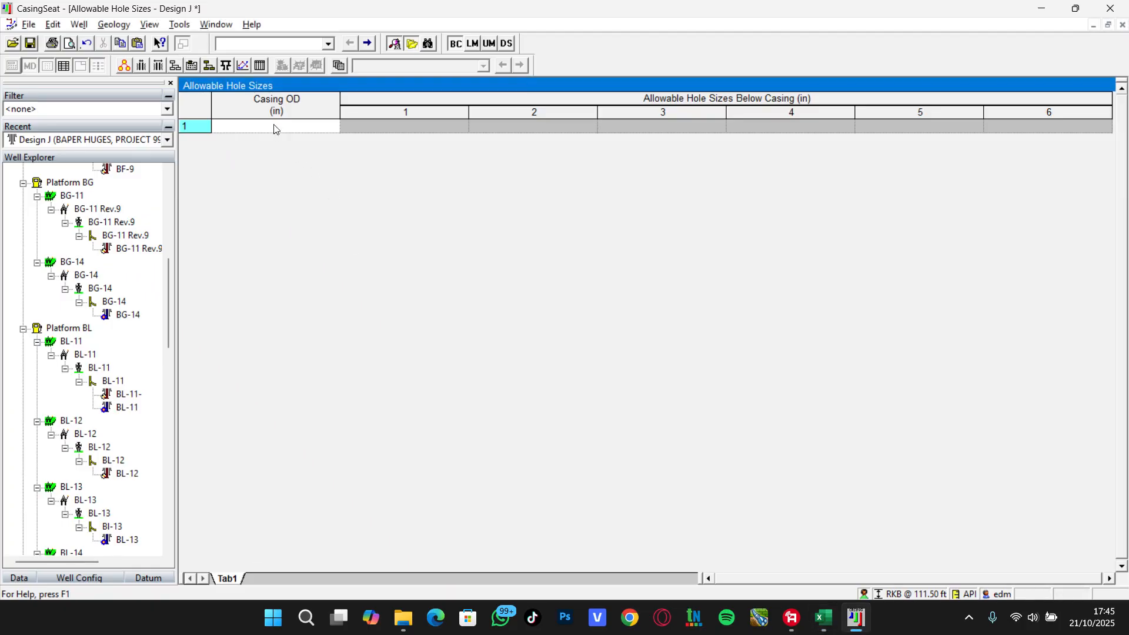
pyautogui.click(277, 133)
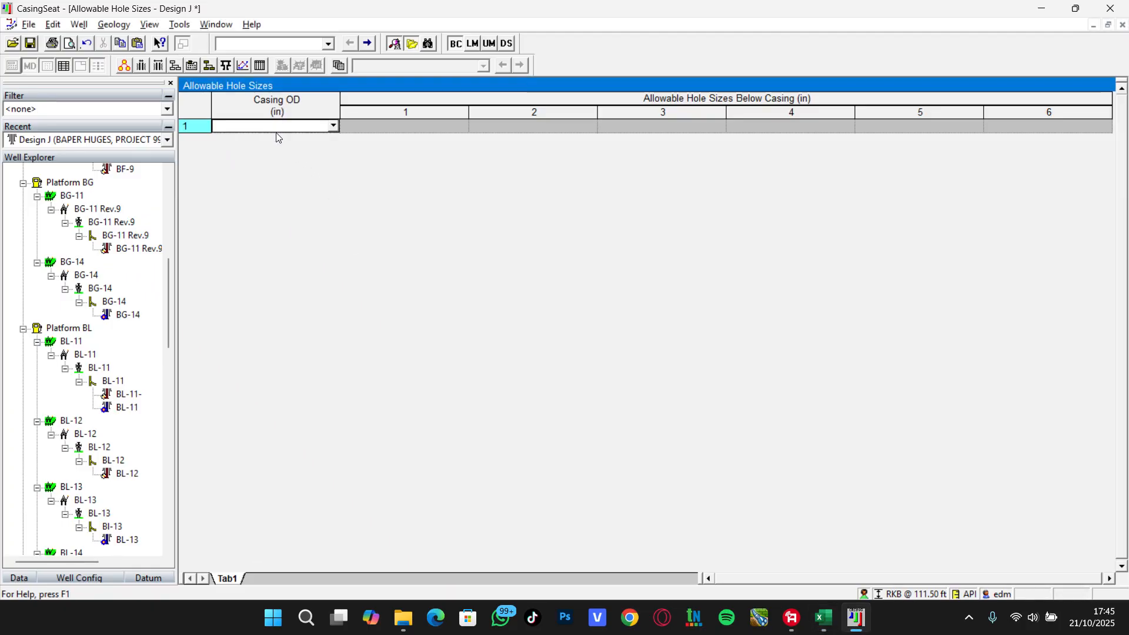
pyautogui.click(277, 133)
pyautogui.click(271, 130)
pyautogui.hotkey('ctrl', 'v')
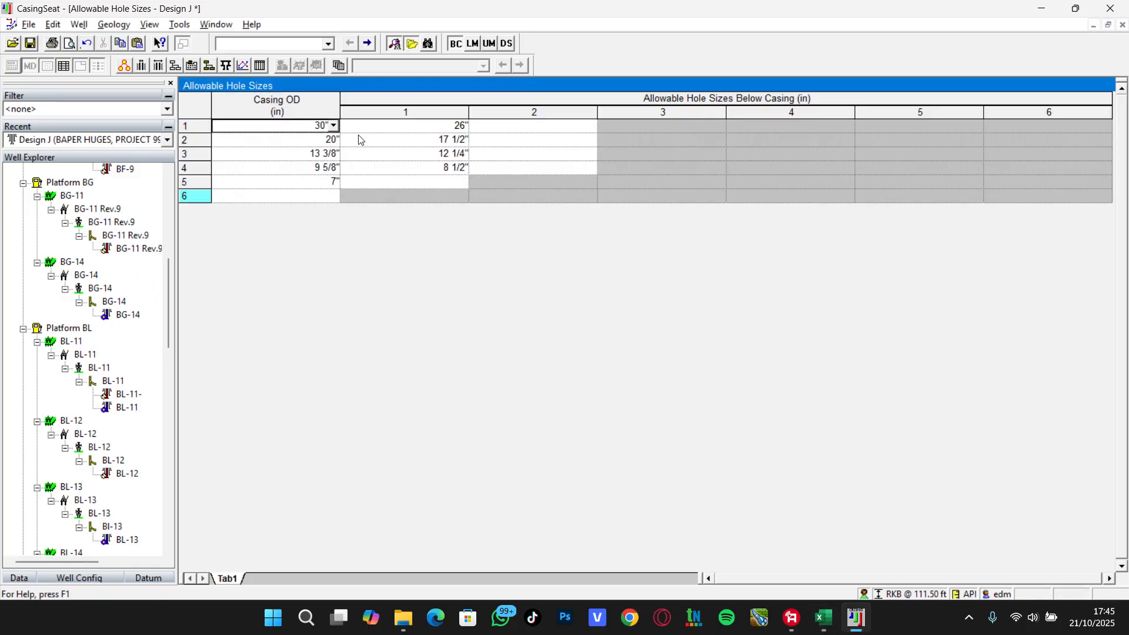
pyautogui.click(405, 200)
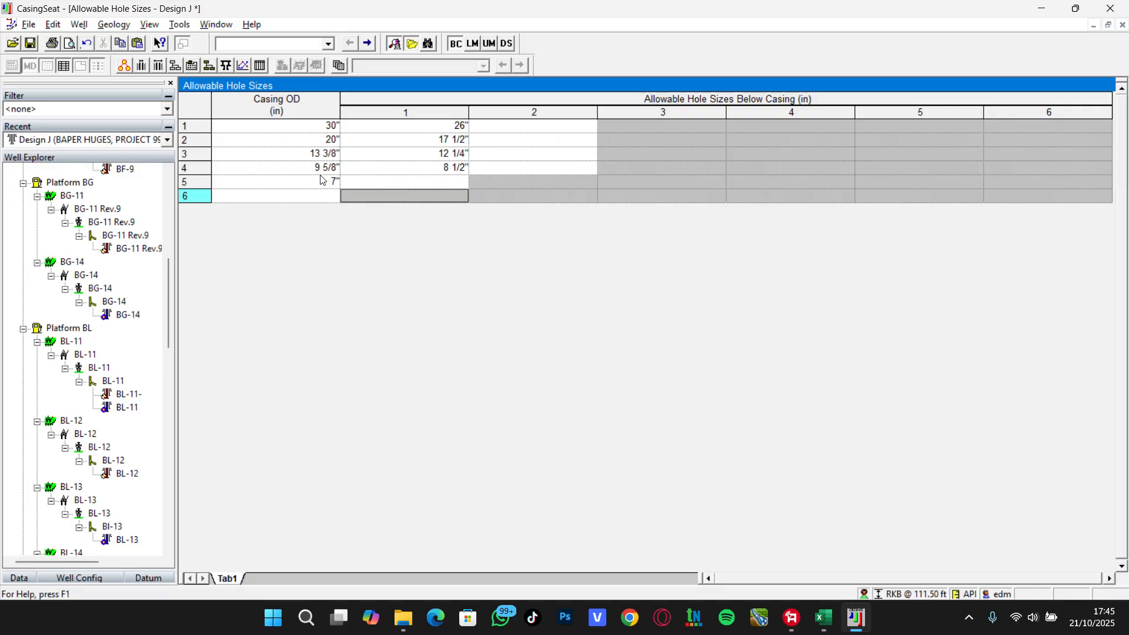
pyautogui.click(194, 184)
pyautogui.click(385, 184)
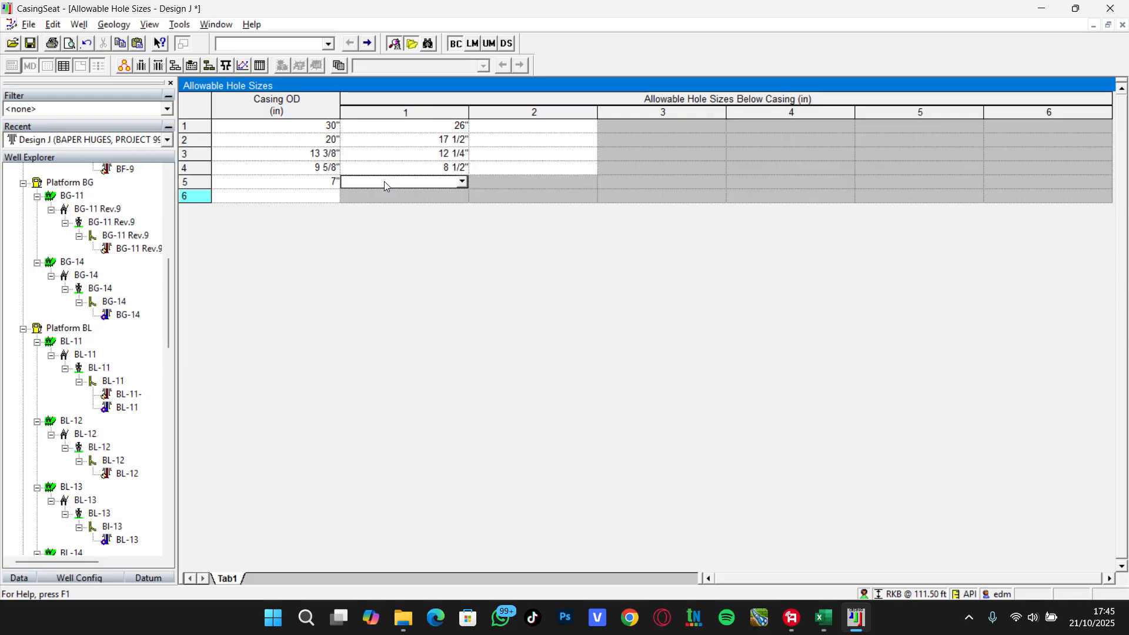
pyautogui.click(384, 181)
pyautogui.click(568, 188)
# Step: Open the well's Allowable Casing ODs table and delete all its default rows
pyautogui.click(80, 25)
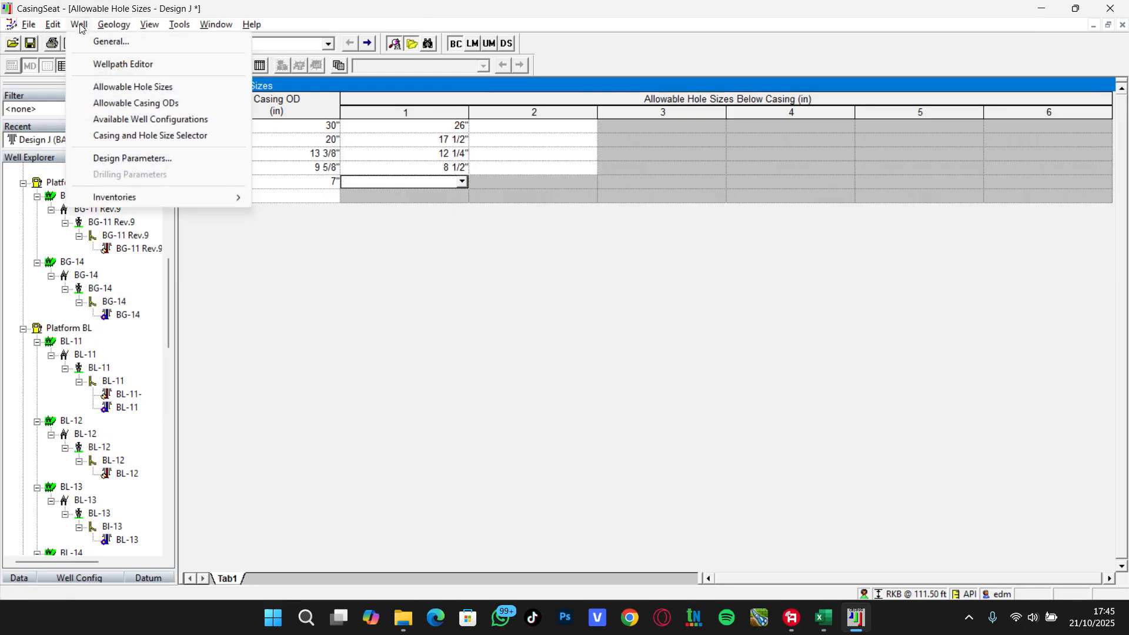
pyautogui.click(114, 105)
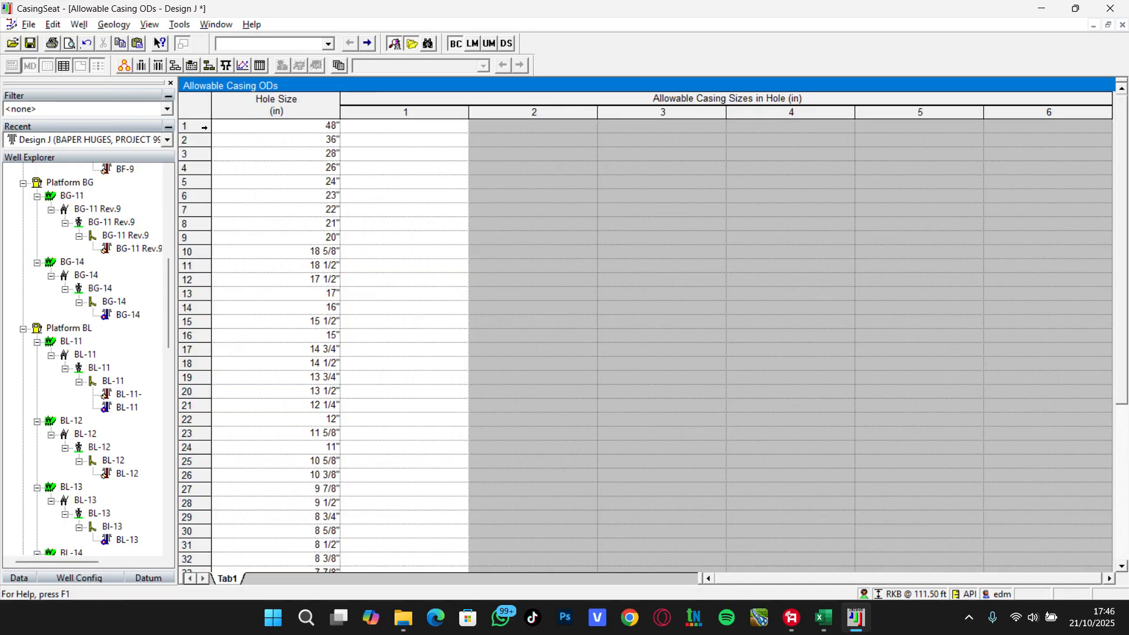
pyautogui.click(205, 142)
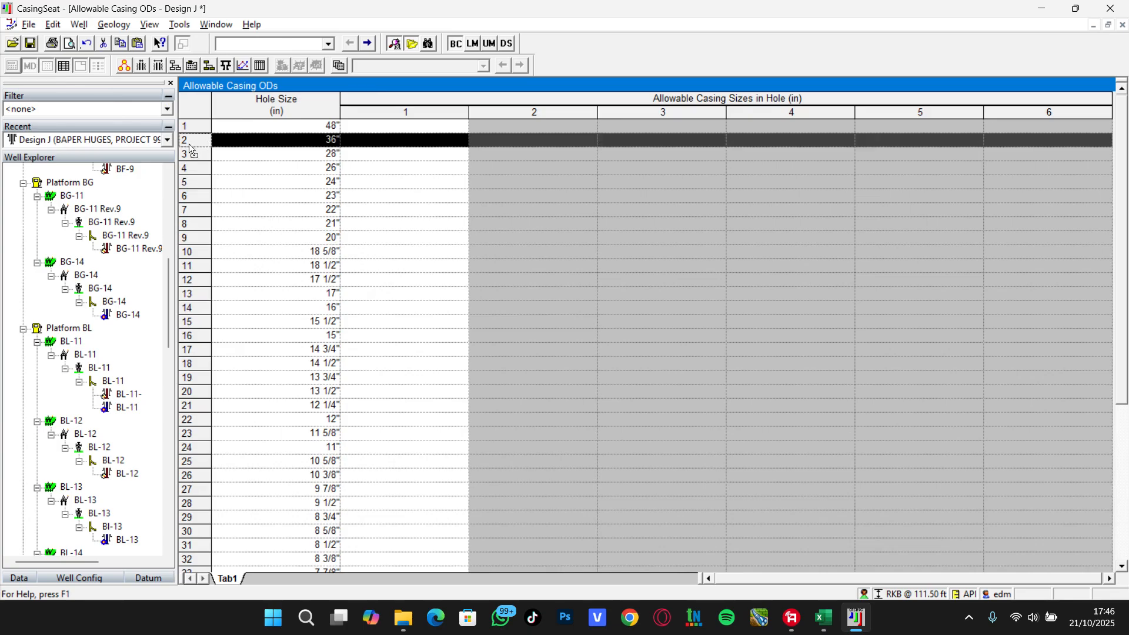
pyautogui.hotkey('ctrl', 'a')
pyautogui.press('Delete')
# Step: Switch to the WELL DATA workbook in Excel and copy the allowable casing OD values for hole sizes 36" to 8 1/2"
pyautogui.hotkey('alt', 'Tab')
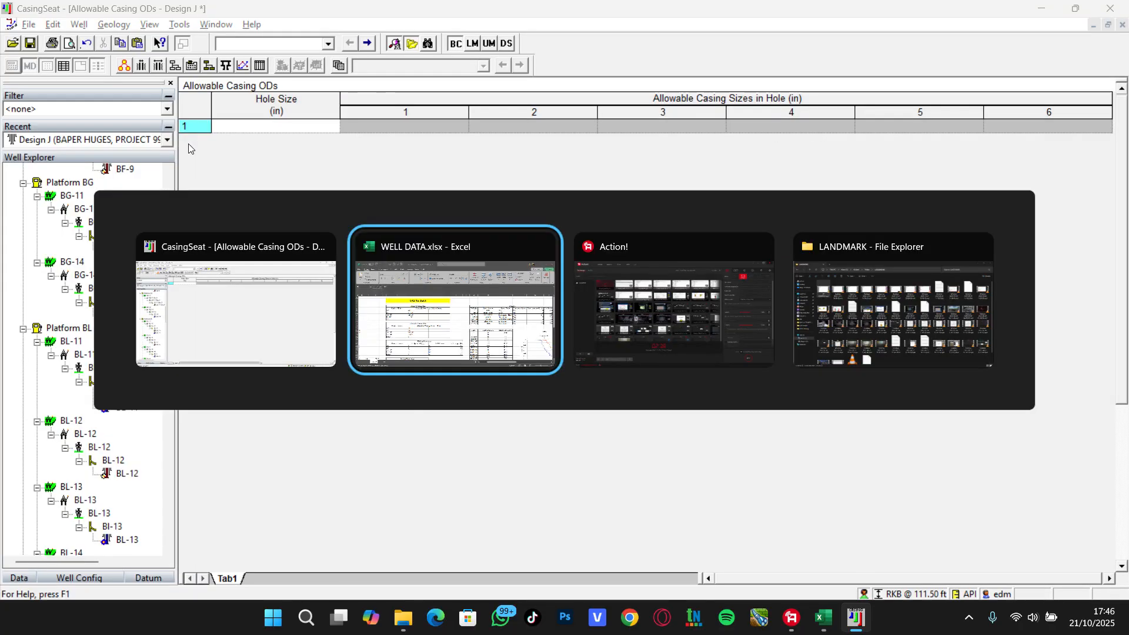
pyautogui.moveTo(194, 380); pyautogui.dragTo(329, 424)
pyautogui.hotkey('ctrl', 'c')
# Step: Switch back to CasingSeat and paste the copied hole sizes and casing ODs into the empty Allowable Casing ODs table
pyautogui.hotkey('alt', 'Tab')
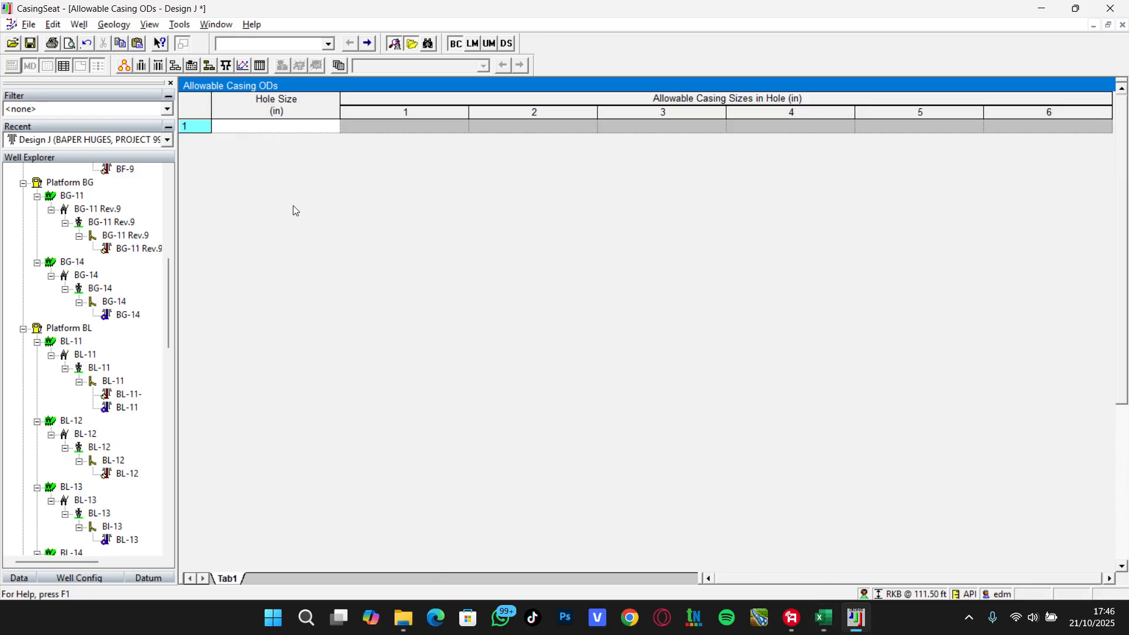
pyautogui.click(259, 126)
pyautogui.click(266, 132)
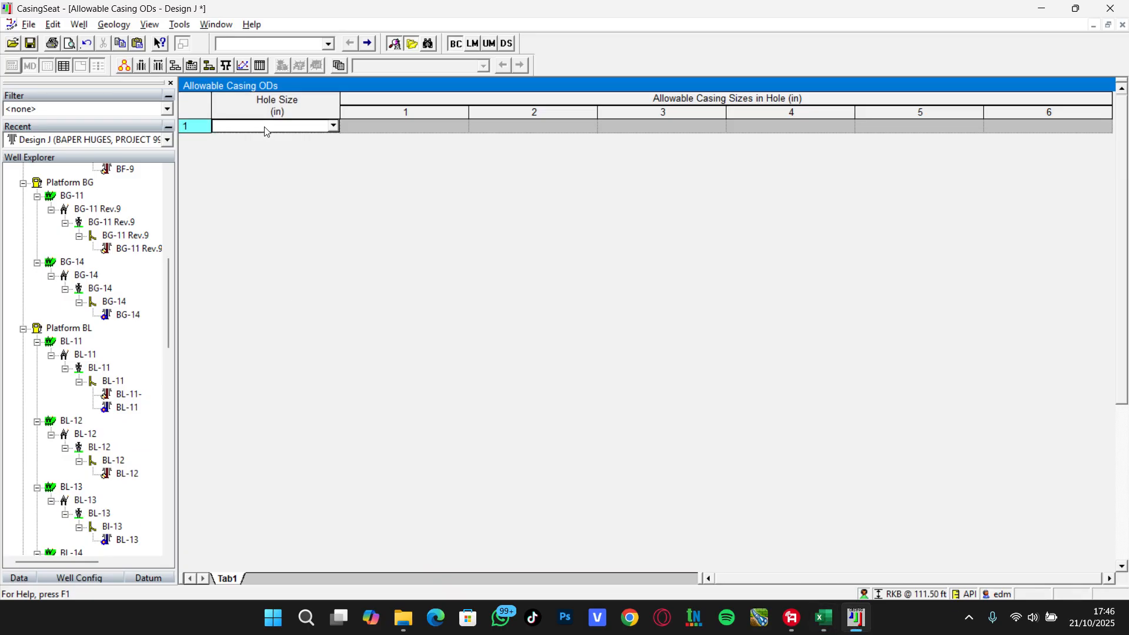
pyautogui.hotkey('ctrl', 'v')
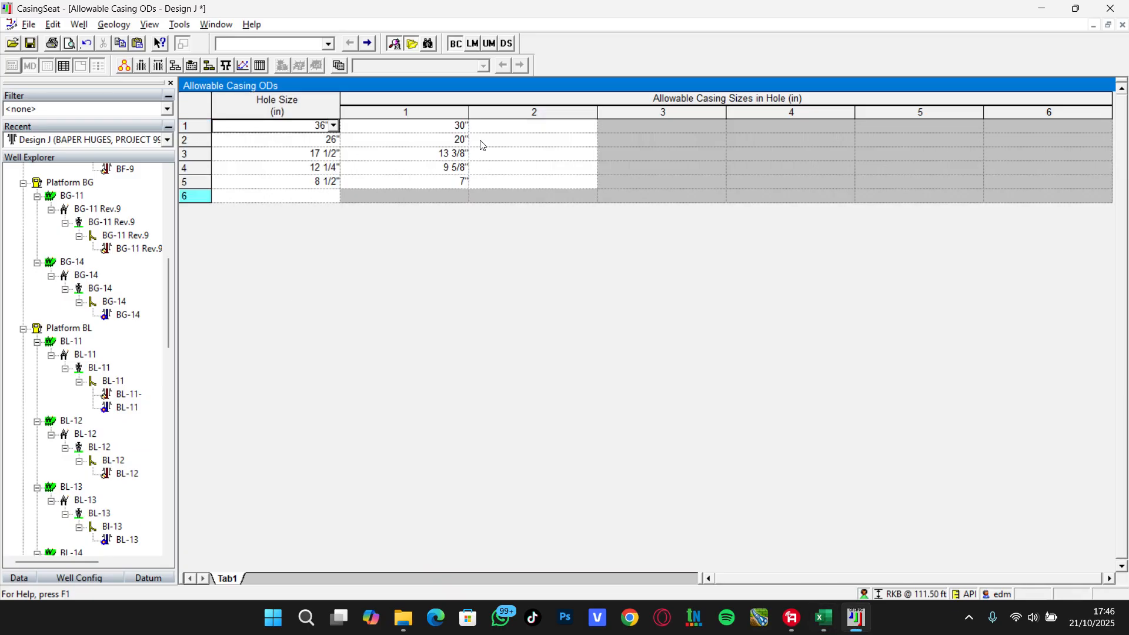
pyautogui.click(496, 148)
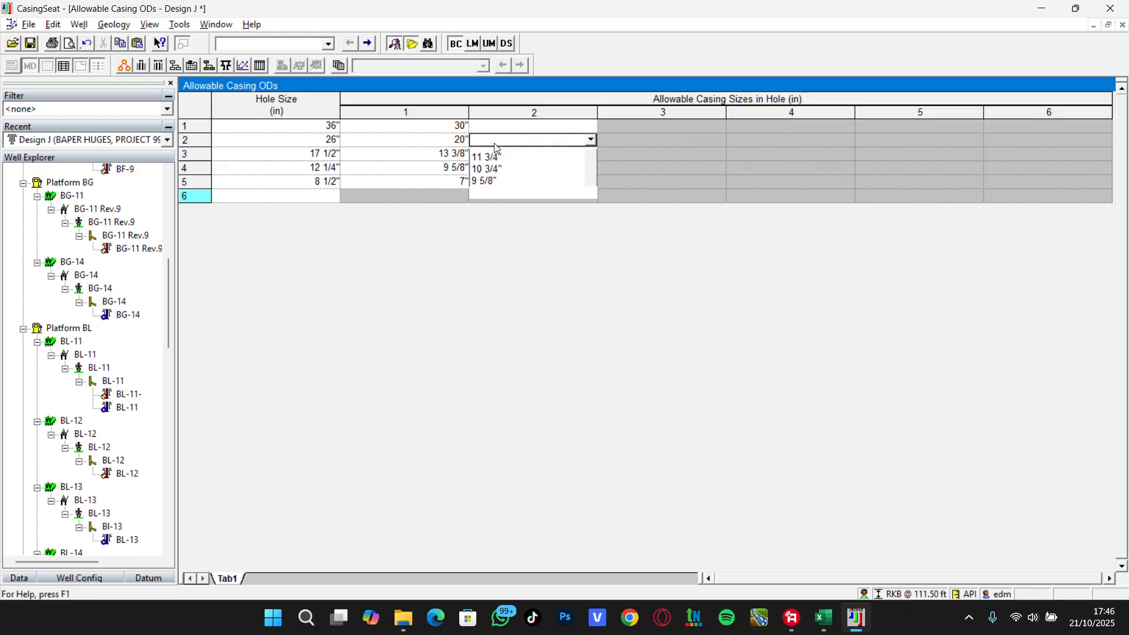
pyautogui.click(495, 146)
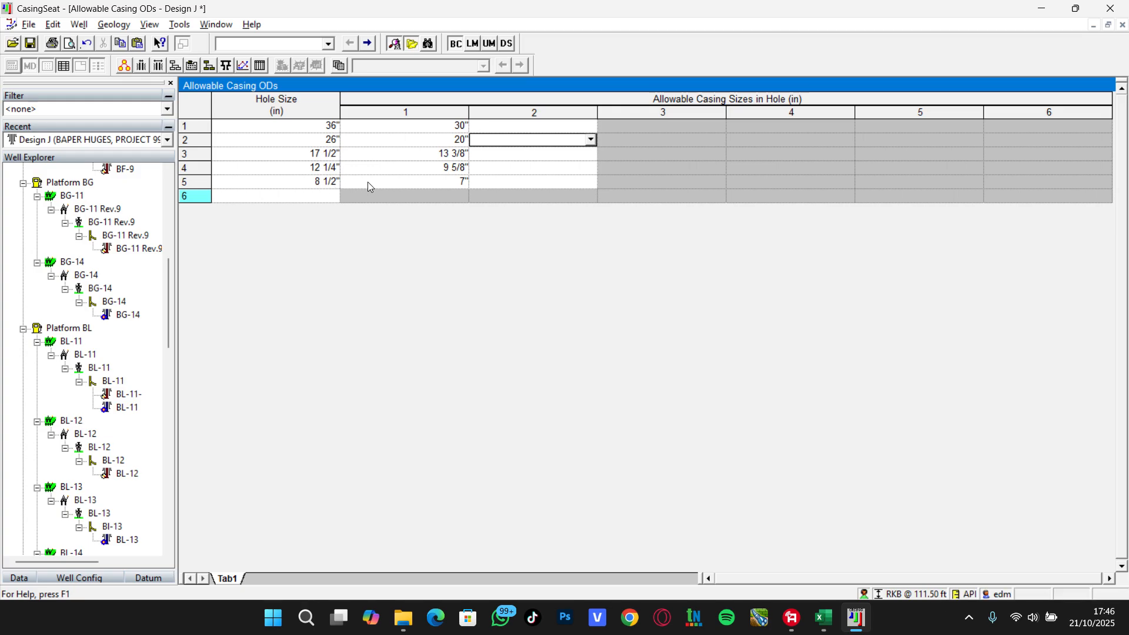
# Step: Open the well's Design Parameters, enable Top-Down Design alongside Bottom-Up Design, and keep the completion type as Cased
pyautogui.click(79, 26)
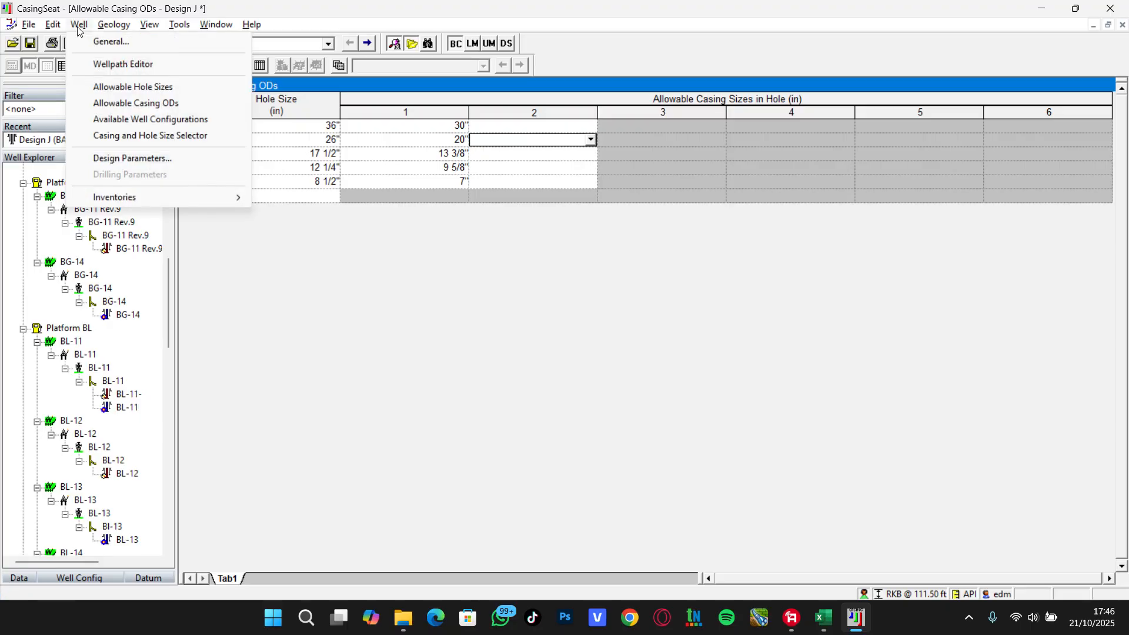
pyautogui.click(118, 159)
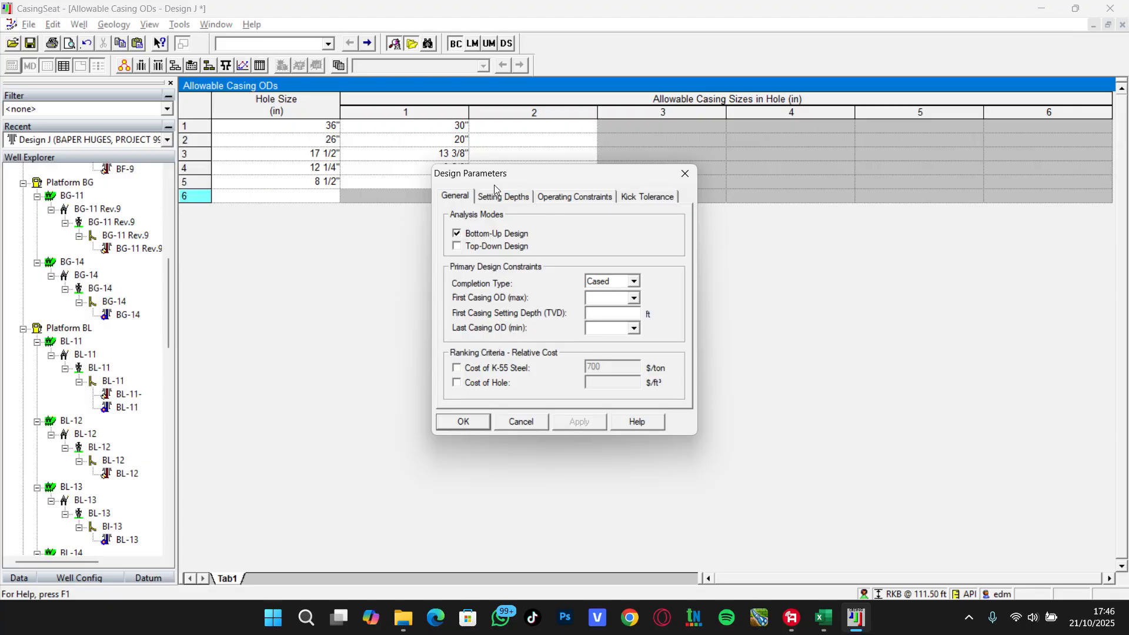
pyautogui.moveTo(494, 185); pyautogui.dragTo(463, 94)
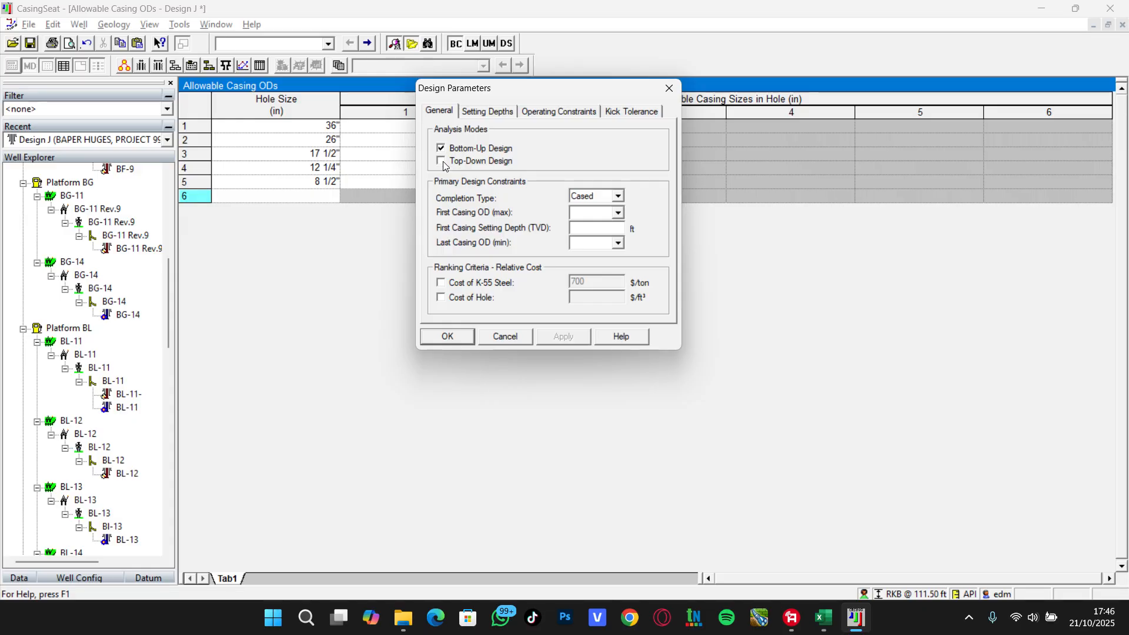
pyautogui.click(442, 161)
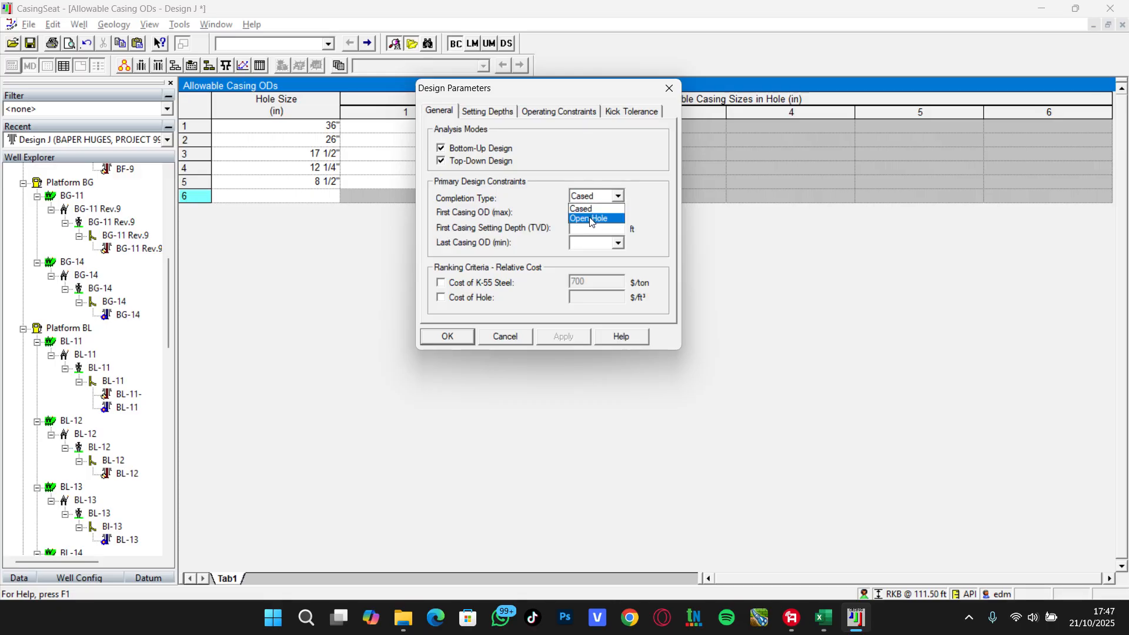
pyautogui.click(587, 208)
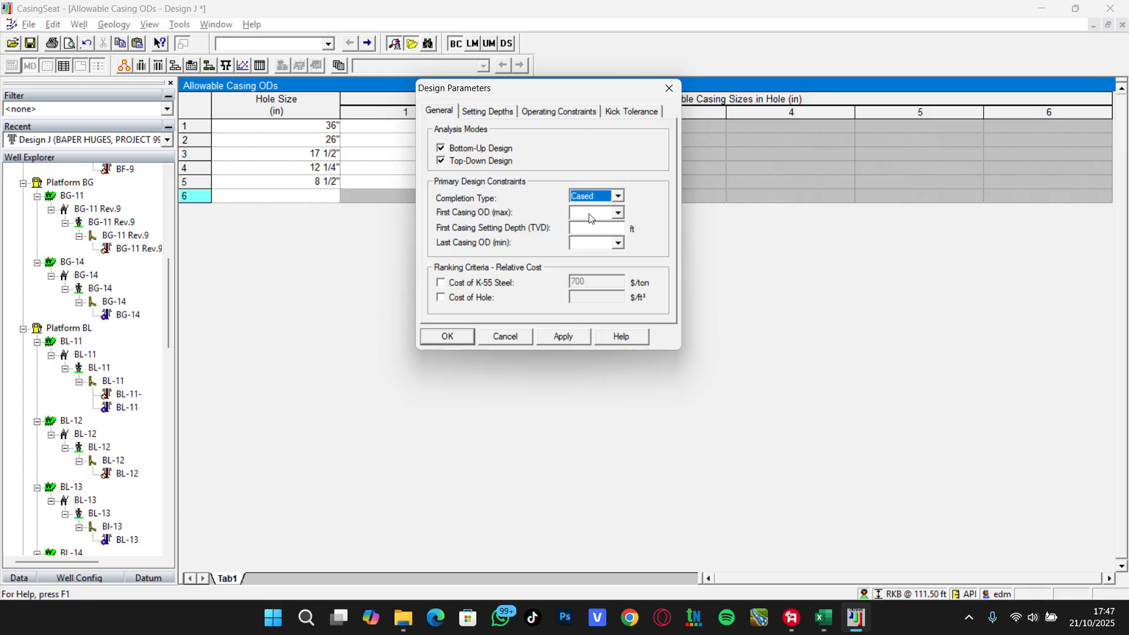
# Step: Set the primary design constraints to a 30" first casing OD, 100 ft first casing setting depth and 7" last casing OD
pyautogui.click(591, 215)
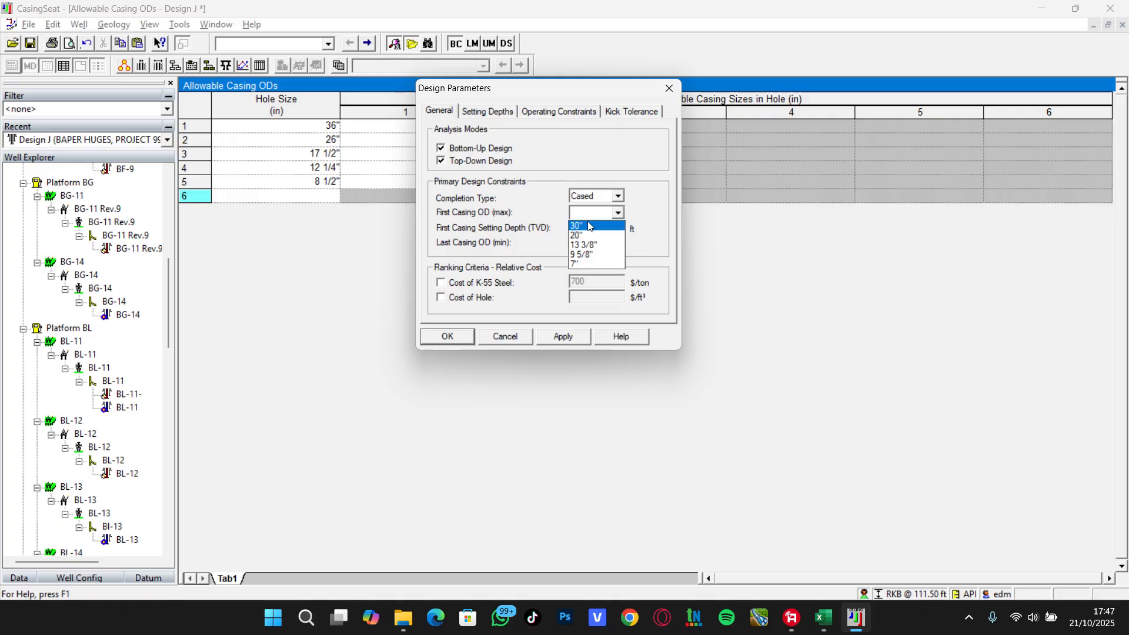
pyautogui.click(590, 226)
pyautogui.click(589, 227)
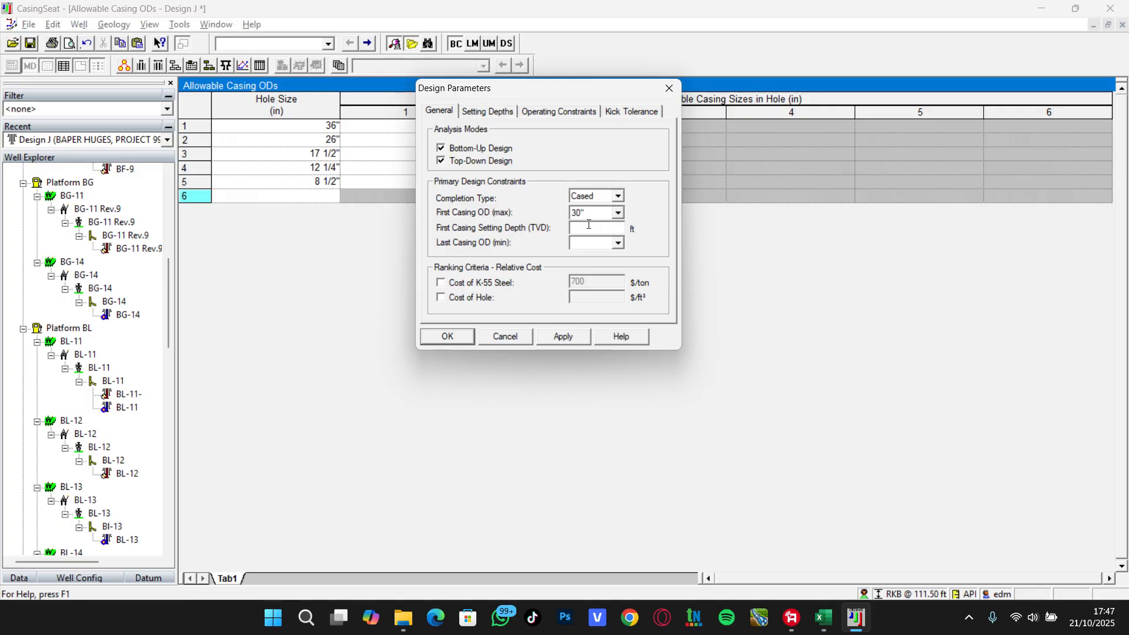
pyautogui.write('100')
pyautogui.click(578, 247)
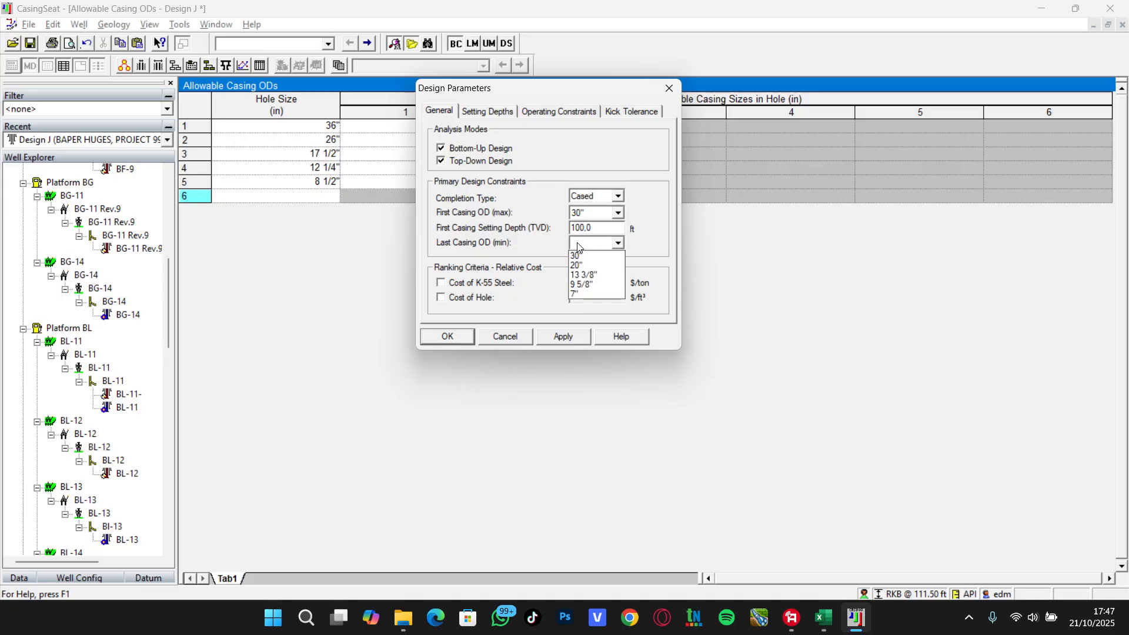
pyautogui.click(585, 295)
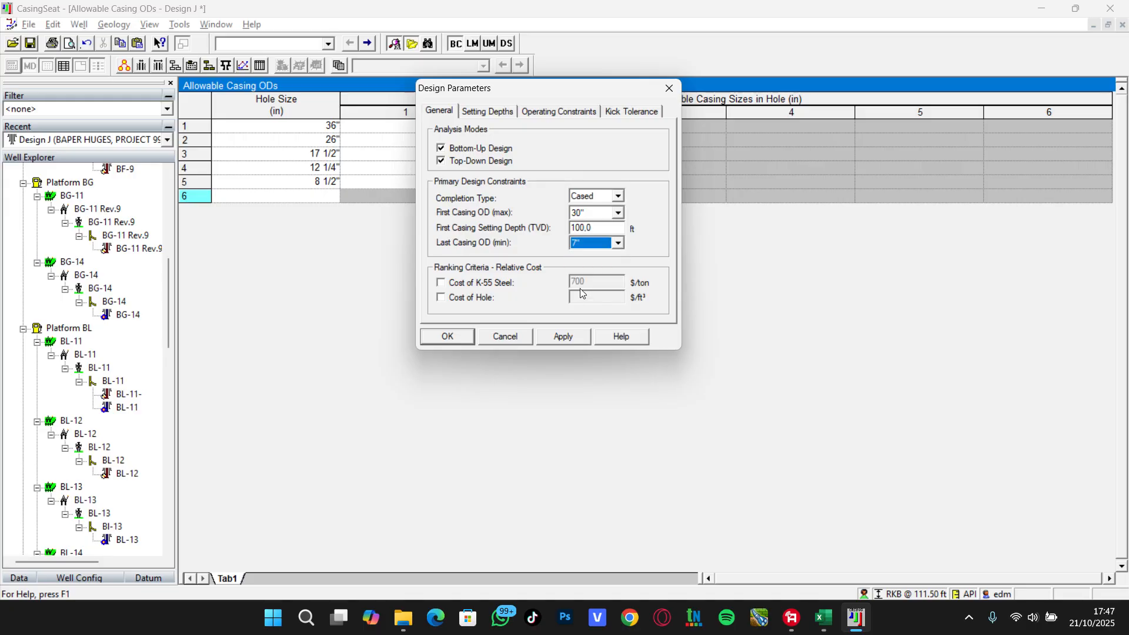
# Step: Enable a fixed kick intensity of 0.10 ppg and influx volume of 10 bbl for kick tolerance, and apply the design parameters
pyautogui.click(497, 113)
pyautogui.click(555, 112)
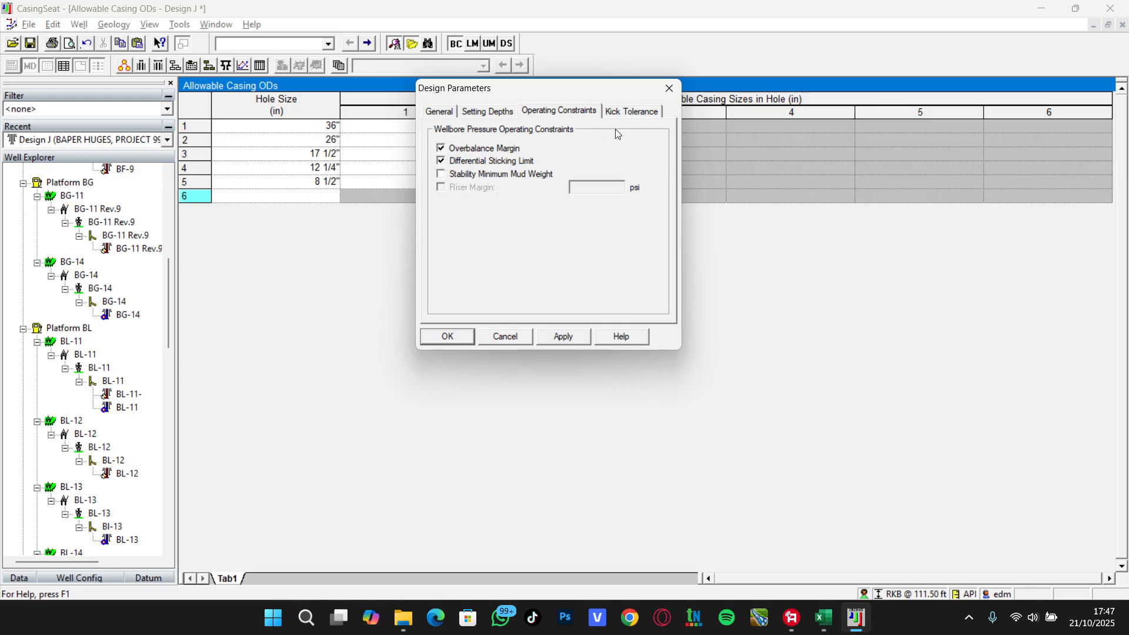
pyautogui.click(650, 113)
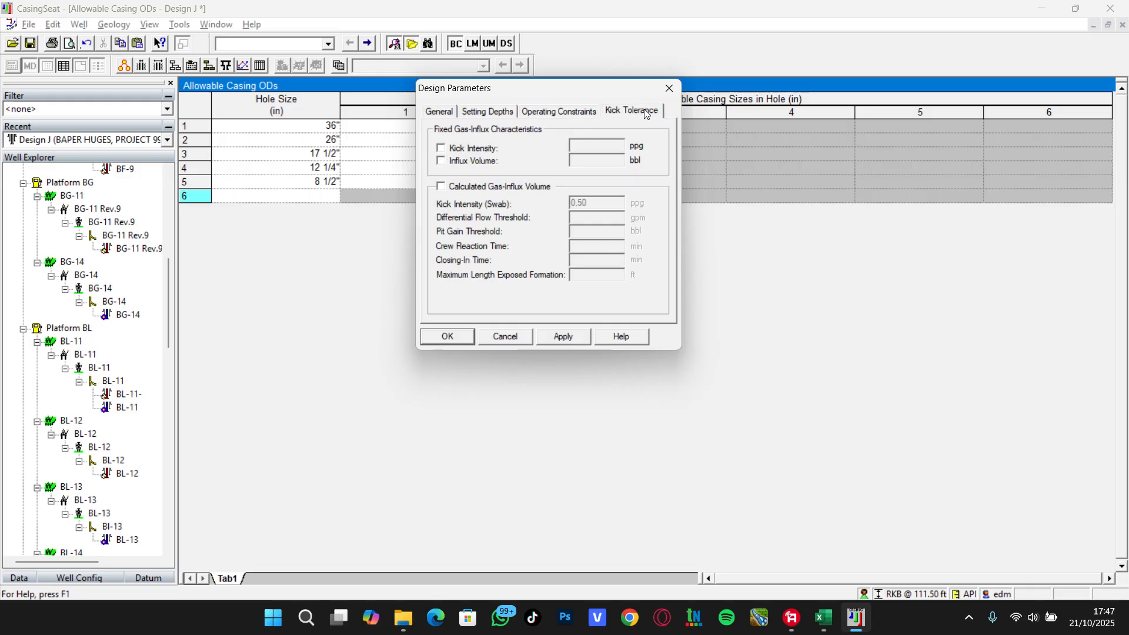
pyautogui.click(469, 148)
pyautogui.click(470, 161)
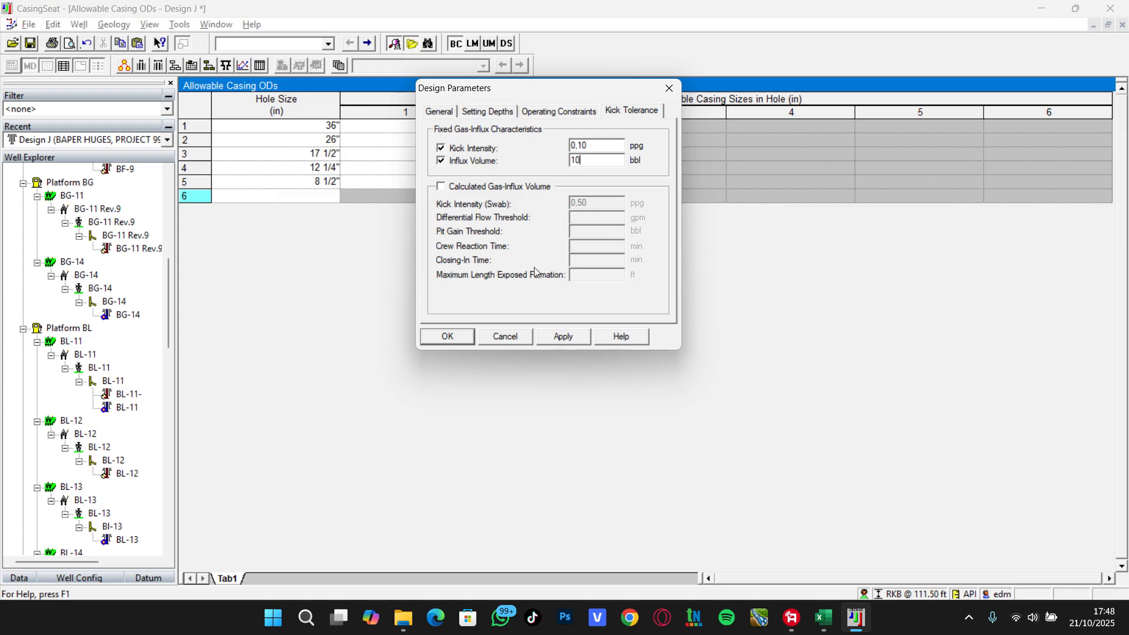
pyautogui.click(449, 112)
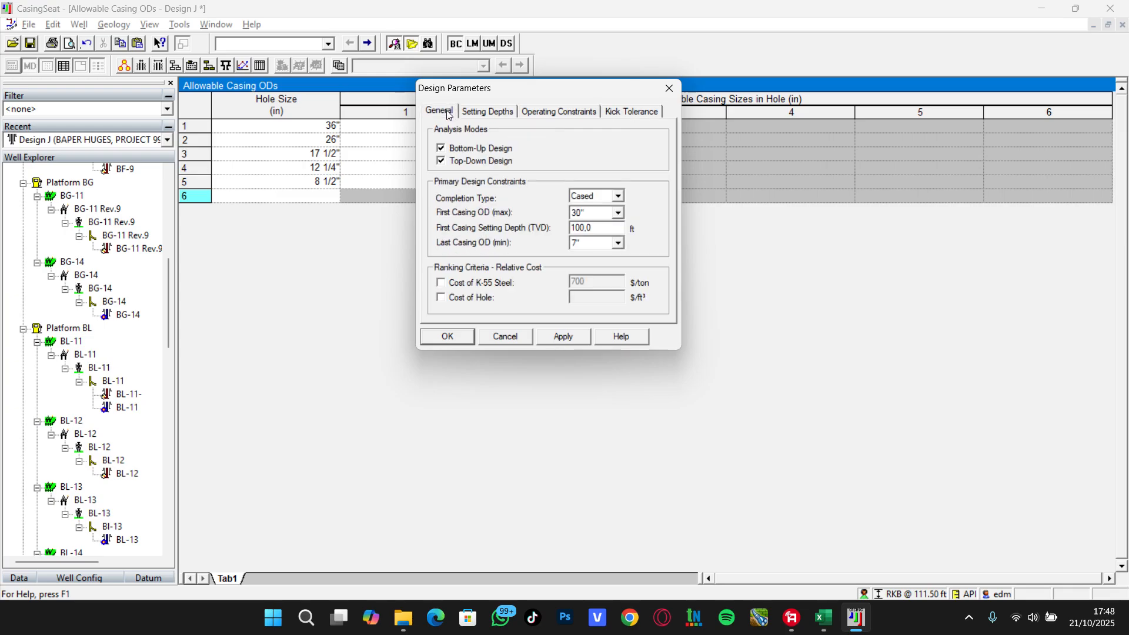
pyautogui.click(564, 336)
pyautogui.click(448, 337)
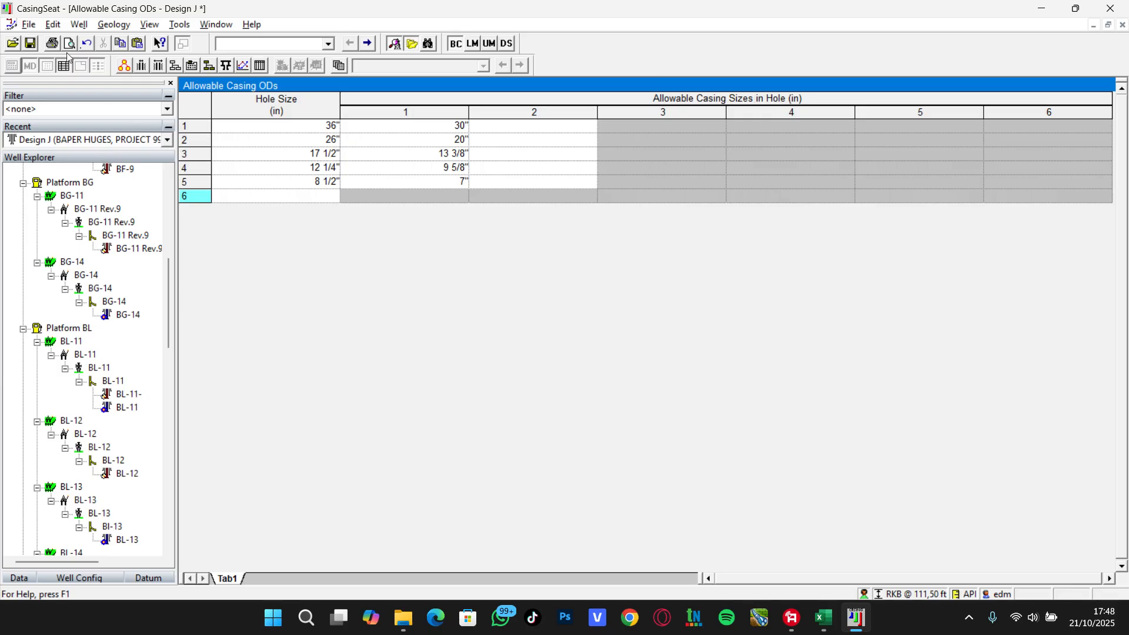
# Step: Open the well's Drilling Parameters table and set the drillpipe OD to 5" for the 36", 26" and 17 1/2" holes
pyautogui.click(79, 25)
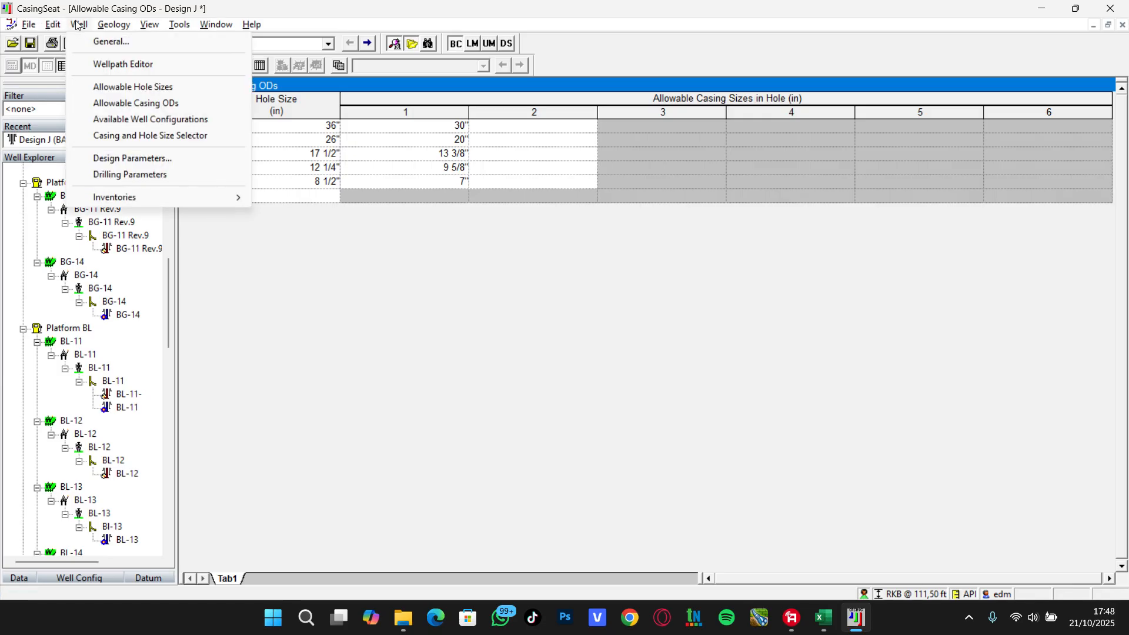
pyautogui.click(115, 175)
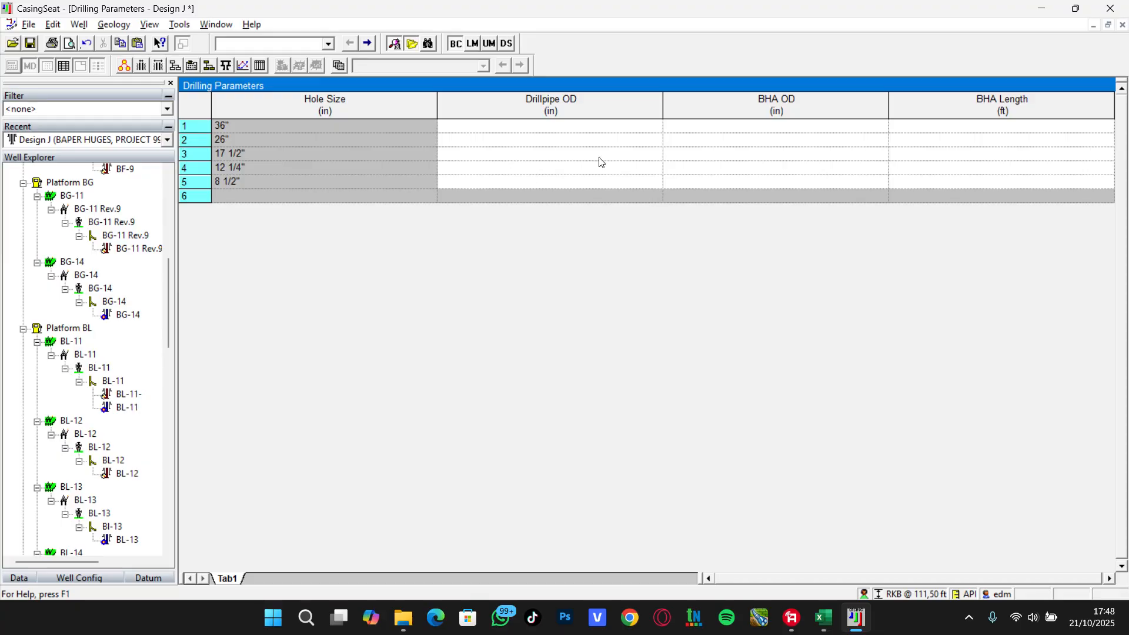
pyautogui.click(577, 131)
pyautogui.click(577, 132)
pyautogui.click(511, 167)
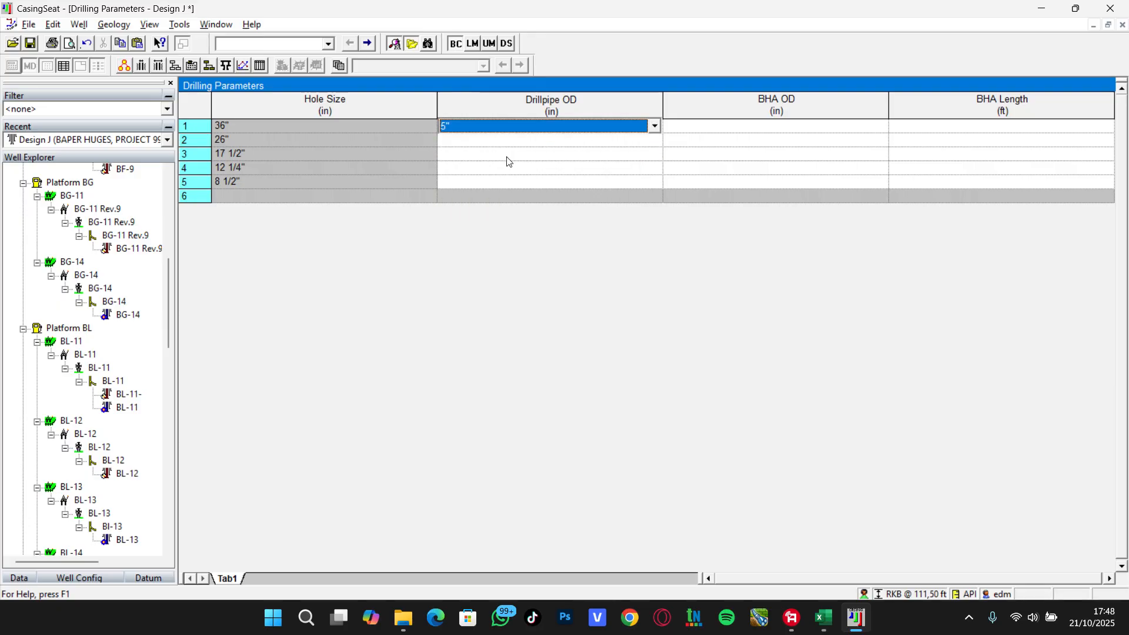
pyautogui.click(507, 141)
pyautogui.click(507, 141)
pyautogui.click(490, 179)
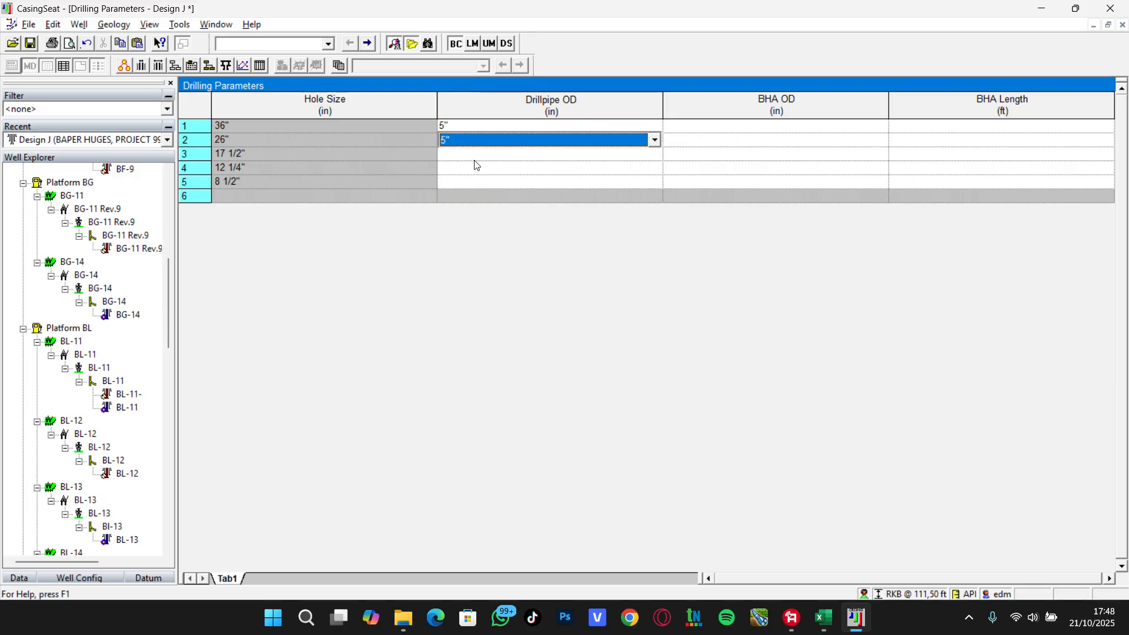
pyautogui.click(465, 154)
pyautogui.click(465, 154)
pyautogui.click(459, 192)
# Step: Set the drillpipe OD to 5" for the 12 1/4" and 8 1/2" holes
pyautogui.click(459, 170)
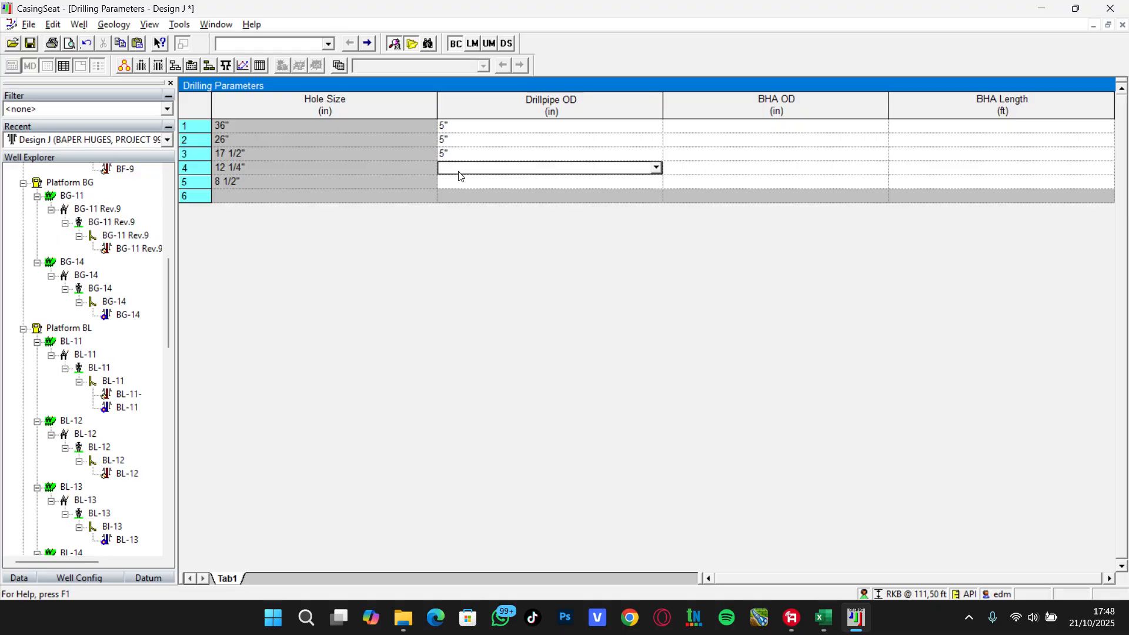
pyautogui.click(459, 170)
pyautogui.click(448, 217)
pyautogui.click(448, 172)
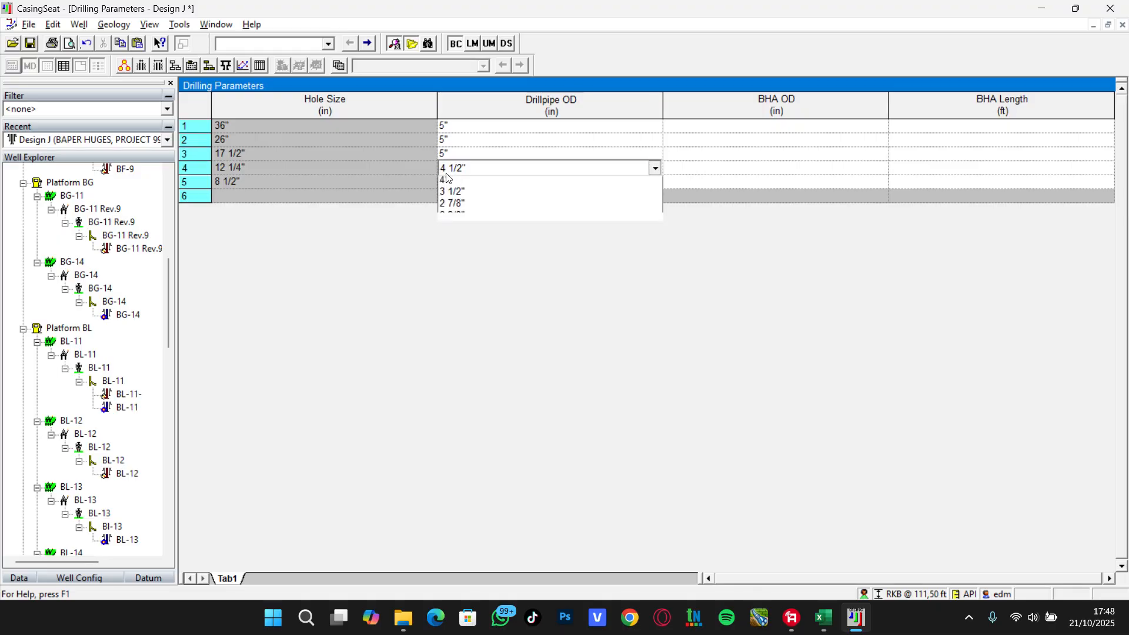
pyautogui.click(447, 206)
pyautogui.click(456, 181)
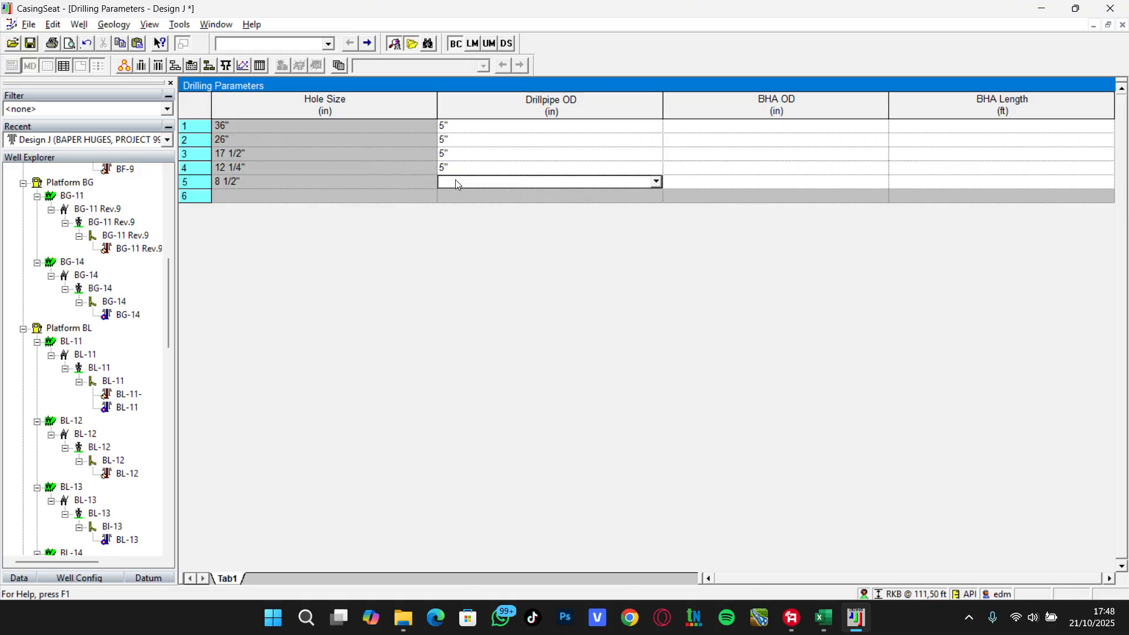
pyautogui.click(455, 181)
pyautogui.click(455, 207)
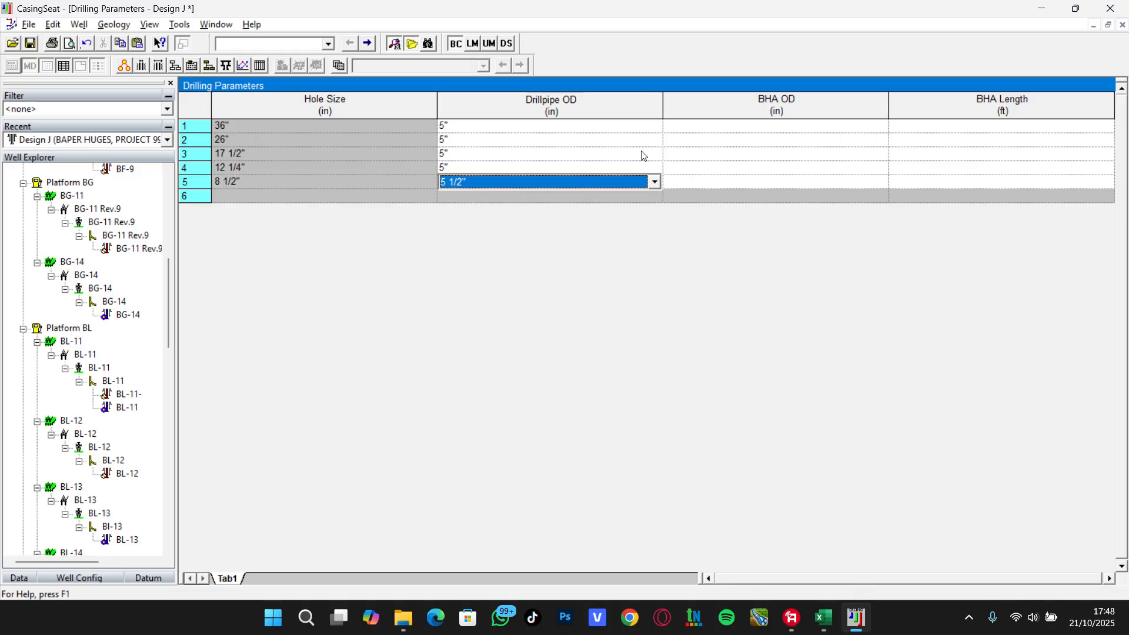
pyautogui.click(619, 182)
pyautogui.click(512, 222)
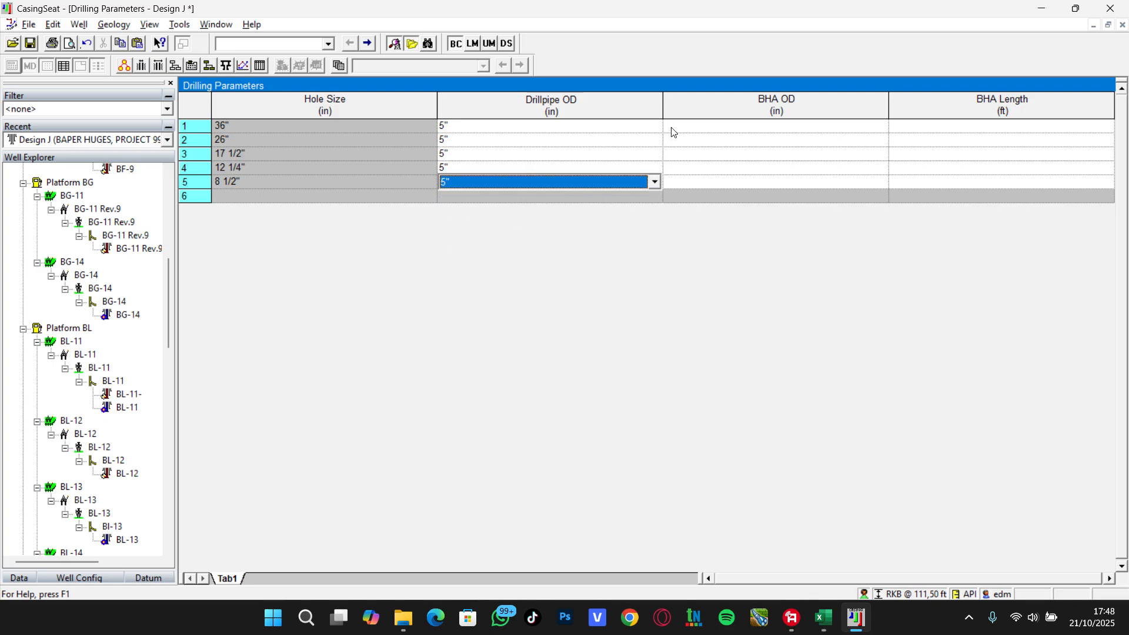
# Step: Set the BHA OD to 8" for all five hole sizes in the Drilling Parameters table
pyautogui.click(673, 127)
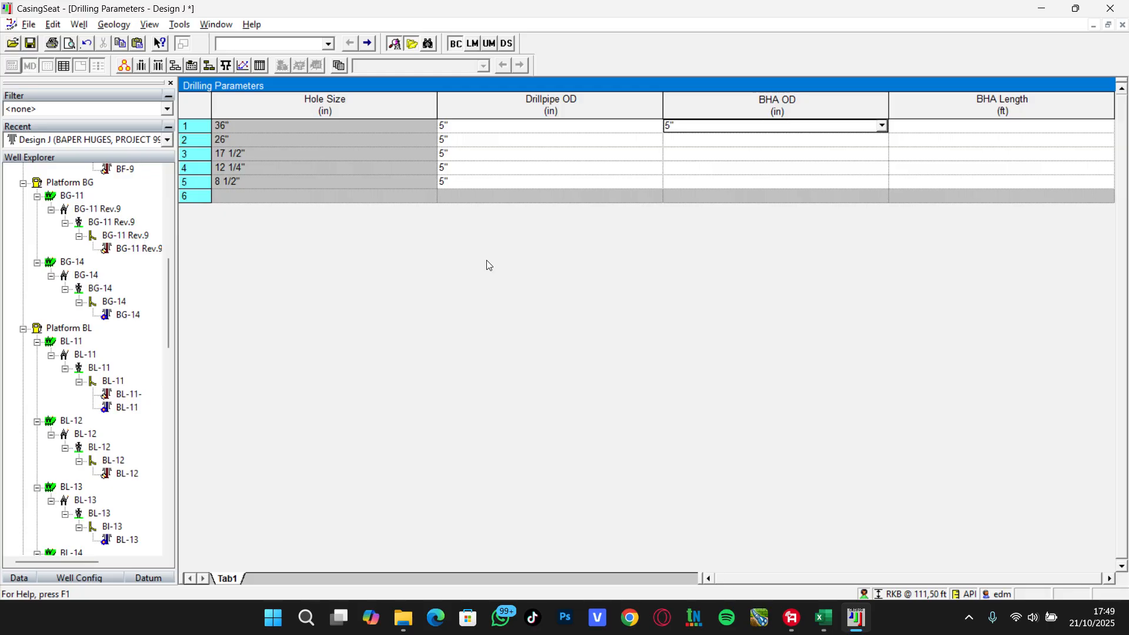
pyautogui.click(694, 129)
pyautogui.click(694, 131)
pyautogui.press('8')
# Step: Enter a BHA length of 150 ft for every hole size from 36" to 8 1/2"
pyautogui.click(971, 128)
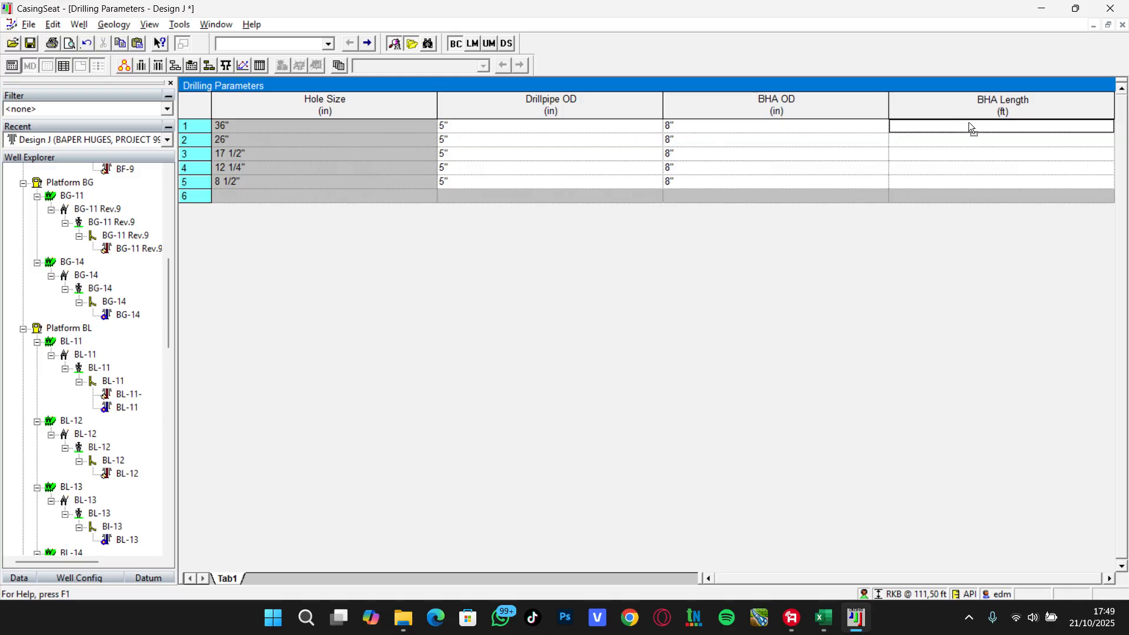
pyautogui.write('150')
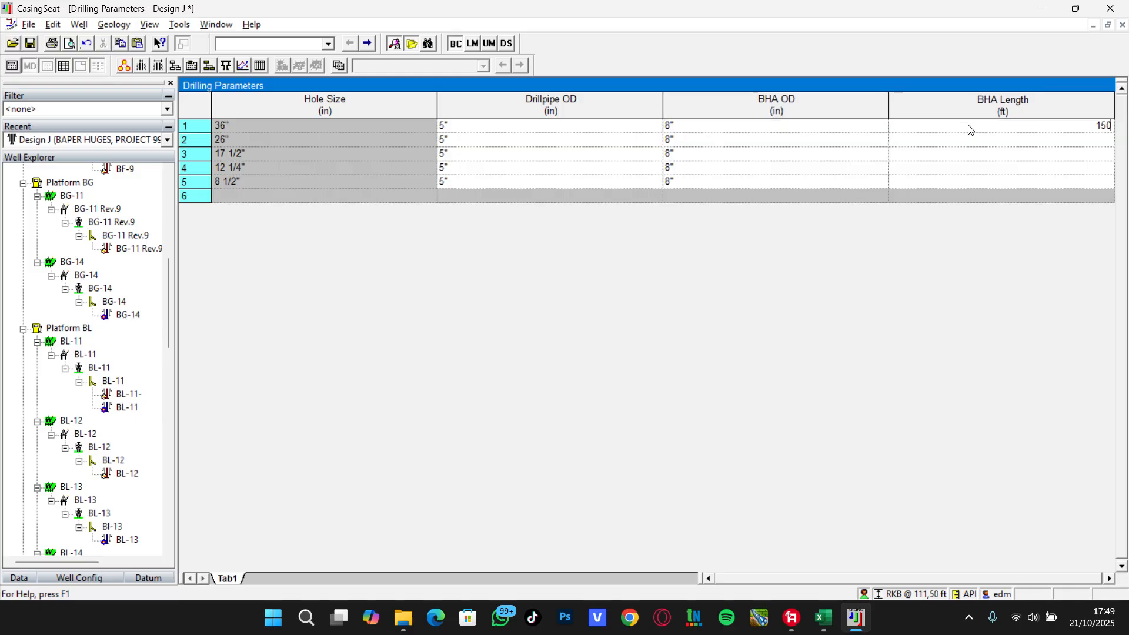
pyautogui.press('Return')
pyautogui.click(973, 144)
pyautogui.write('150')
pyautogui.press('Return')
pyautogui.click(976, 157)
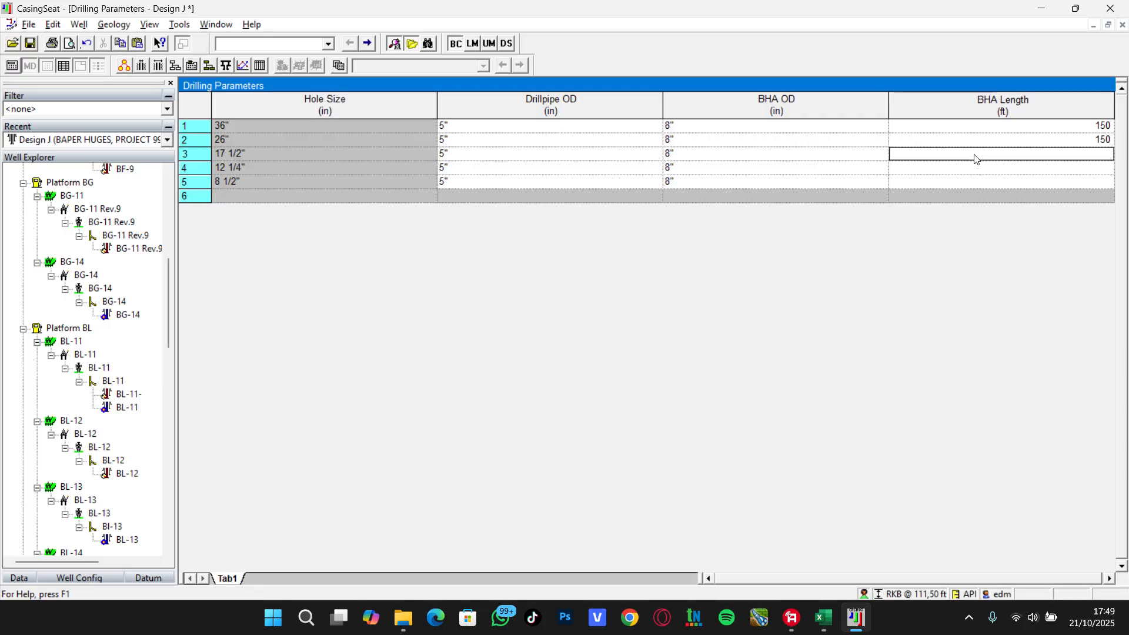
pyautogui.write('150')
pyautogui.press('Return')
pyautogui.click(974, 164)
pyautogui.write('150')
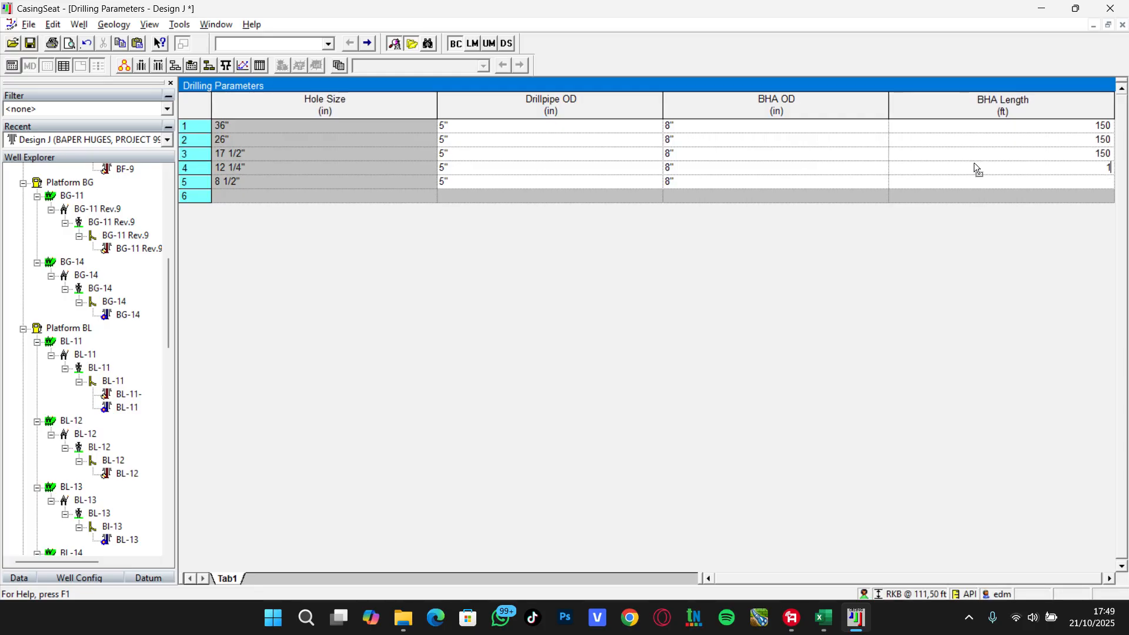
pyautogui.press('Return')
pyautogui.click(989, 184)
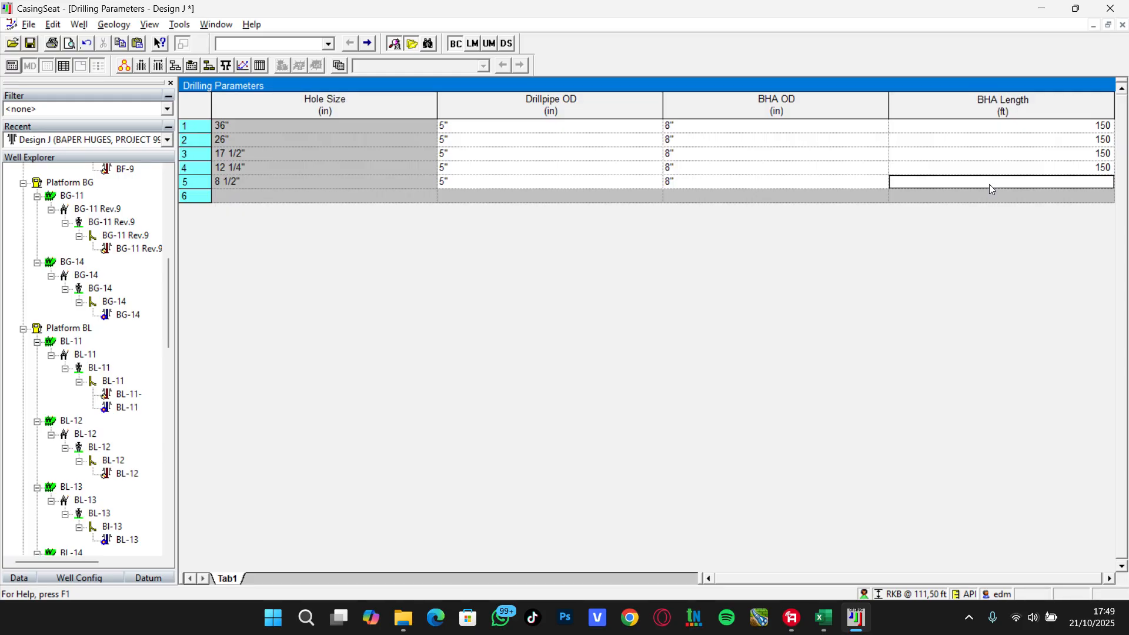
pyautogui.write('150')
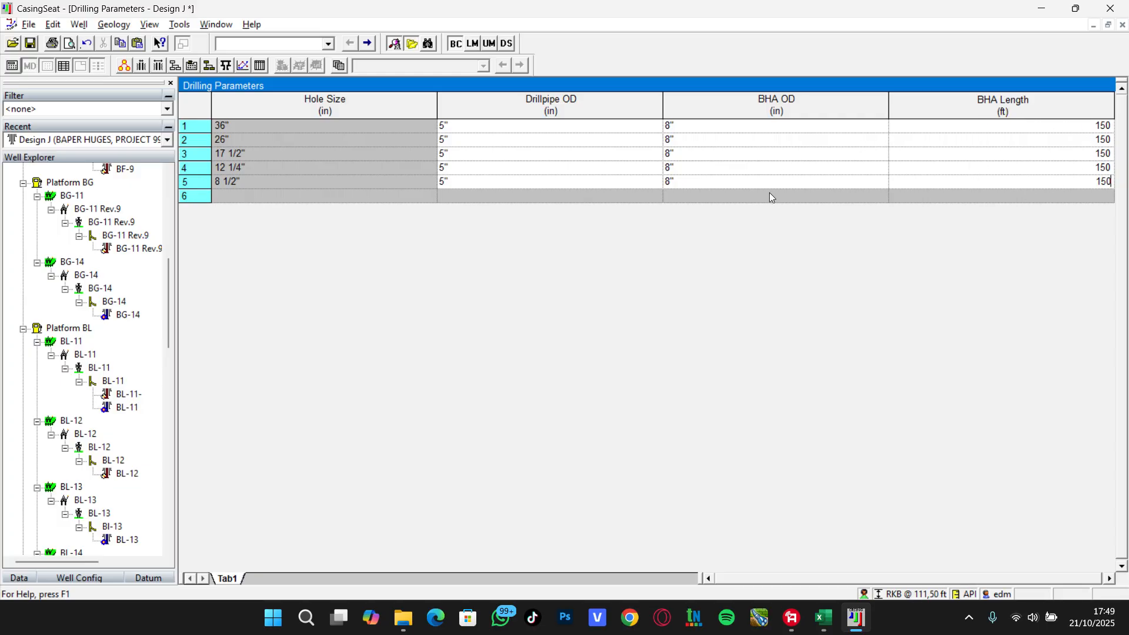
# Step: Open the Lithology table and set the layer type of the Ground layer to Clay
pyautogui.click(860, 200)
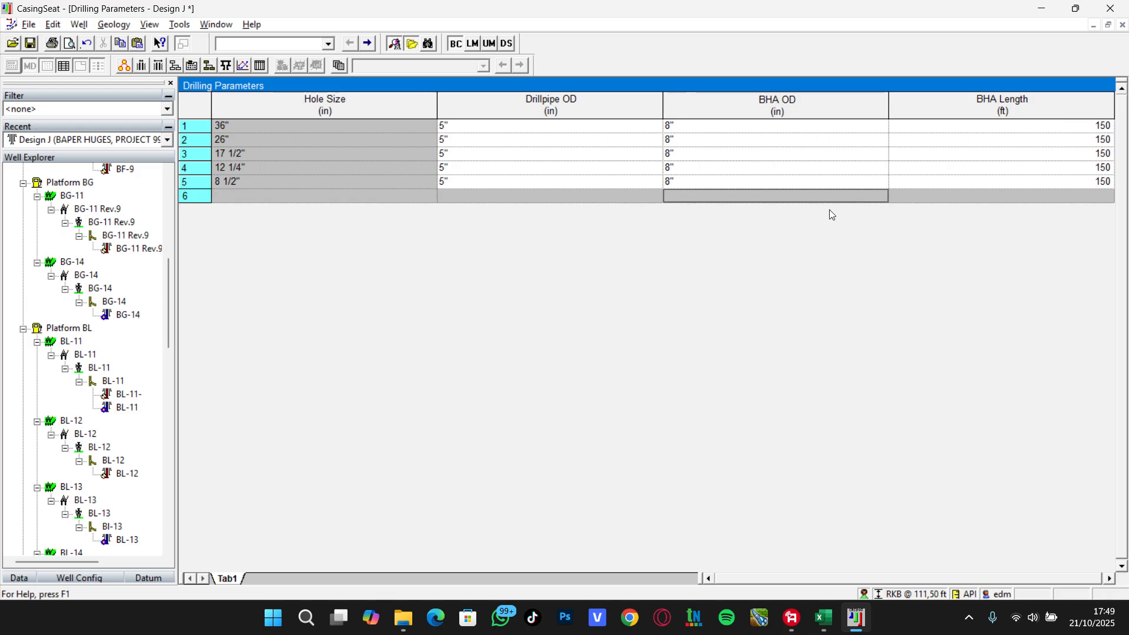
pyautogui.click(80, 25)
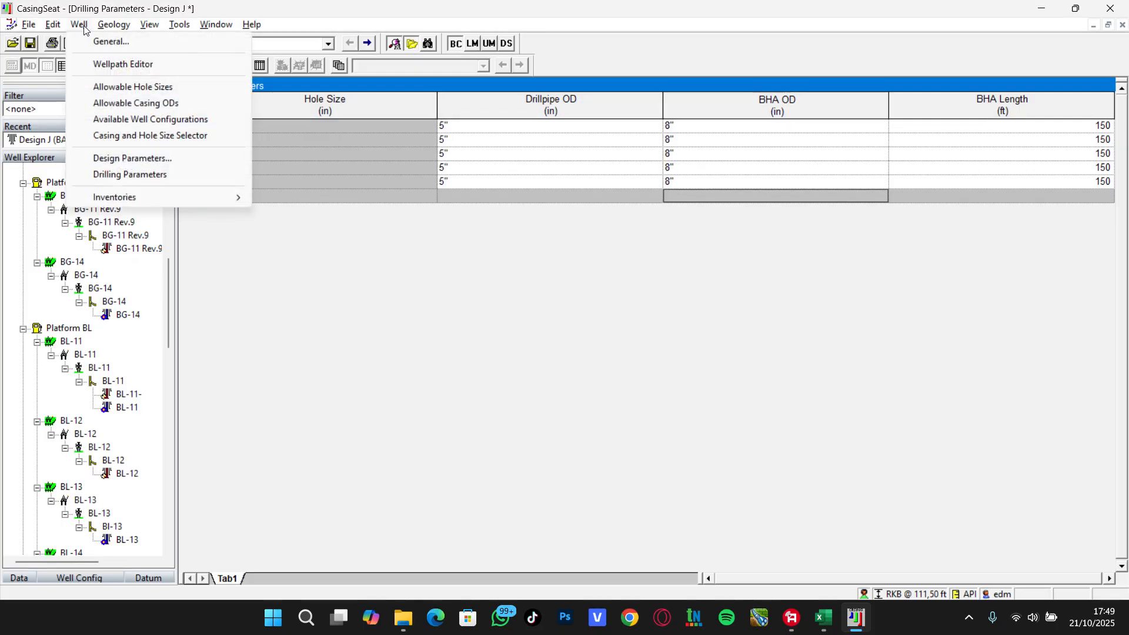
pyautogui.moveTo(103, 26)
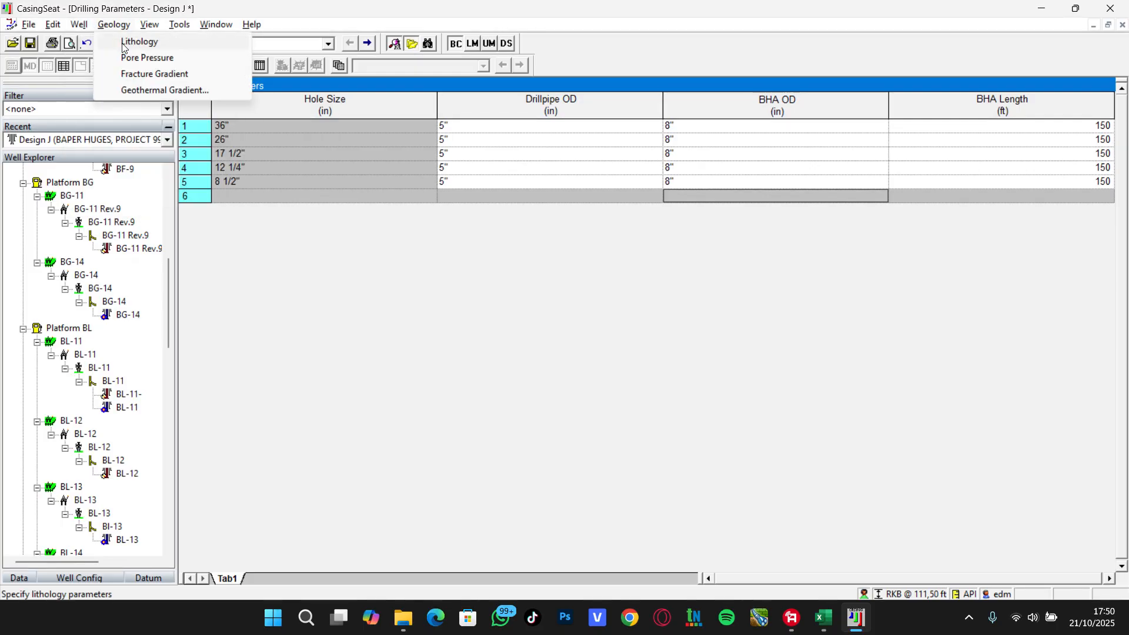
pyautogui.click(124, 45)
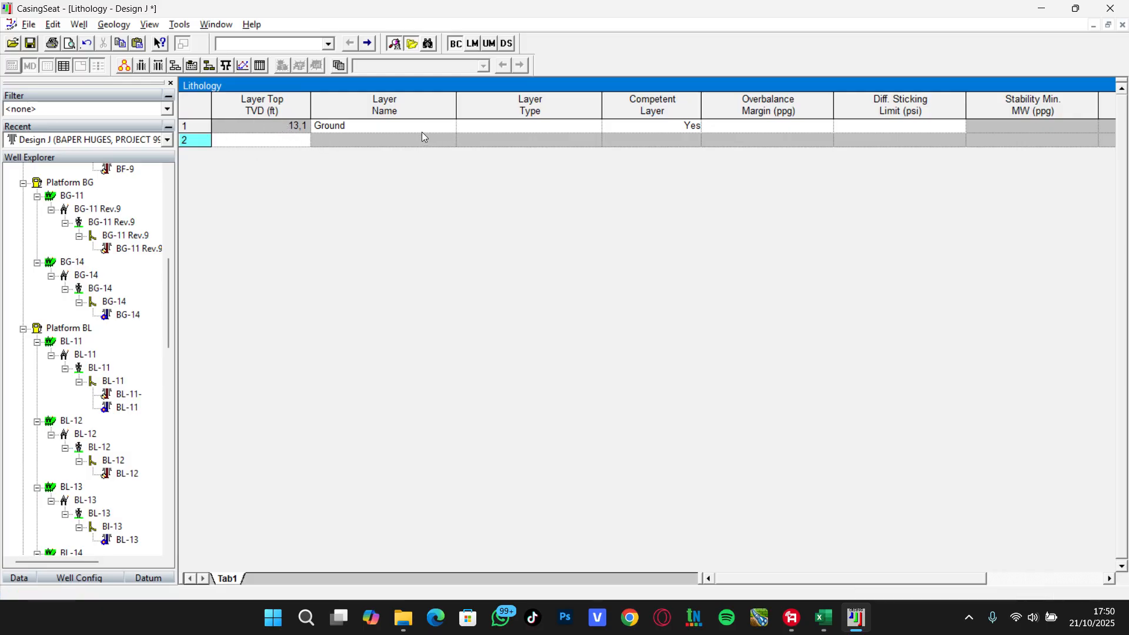
pyautogui.click(529, 126)
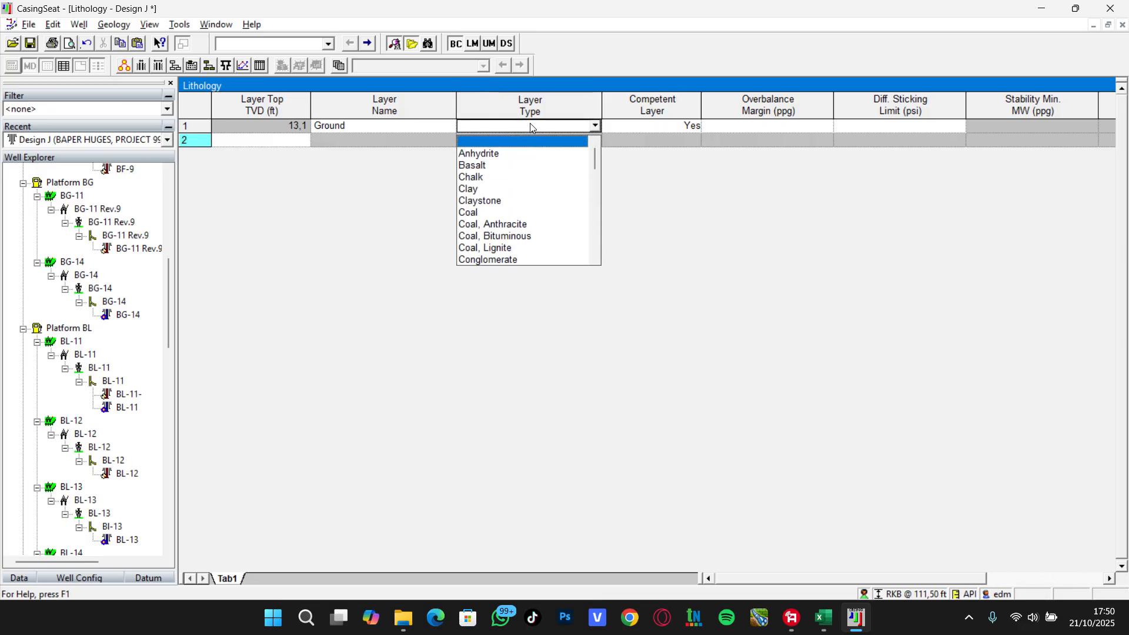
pyautogui.click(496, 189)
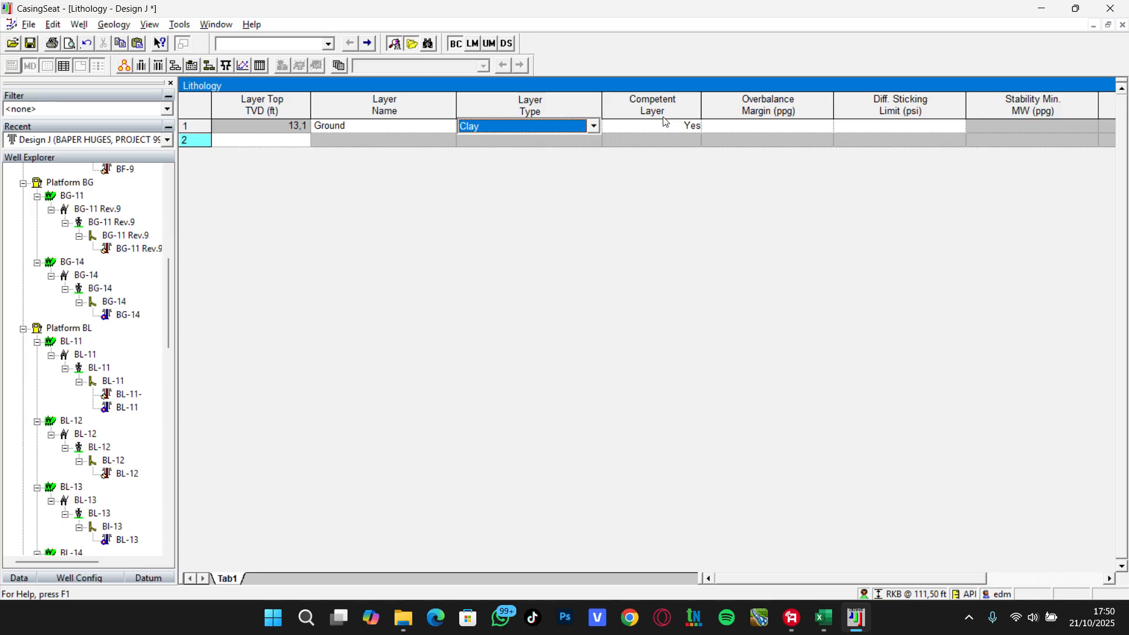
pyautogui.click(743, 125)
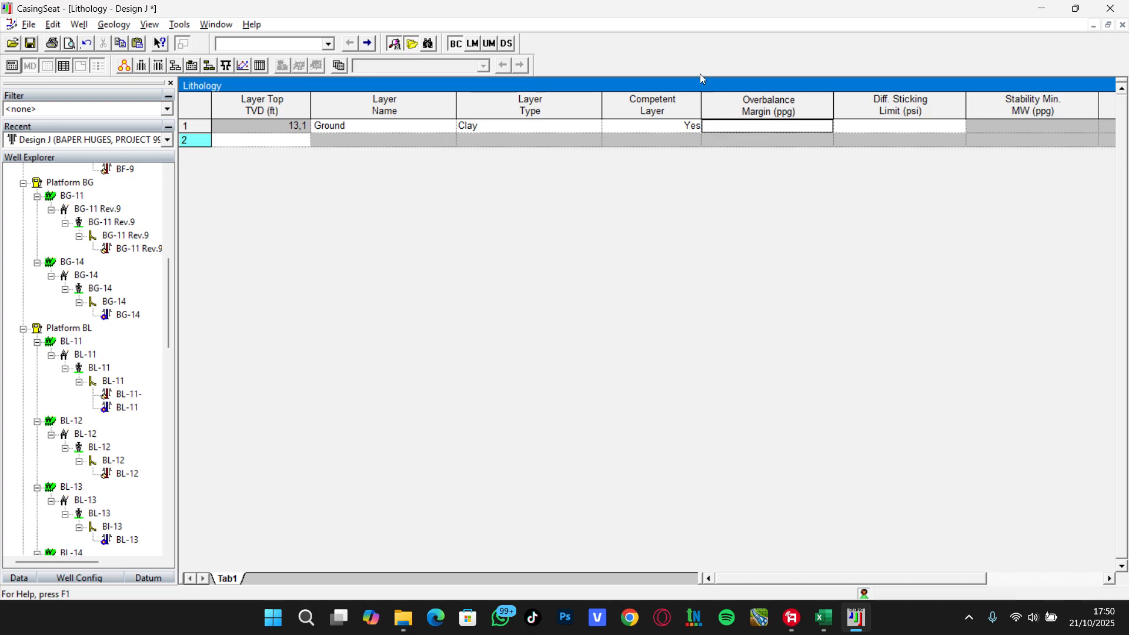
pyautogui.click(80, 26)
pyautogui.click(80, 26)
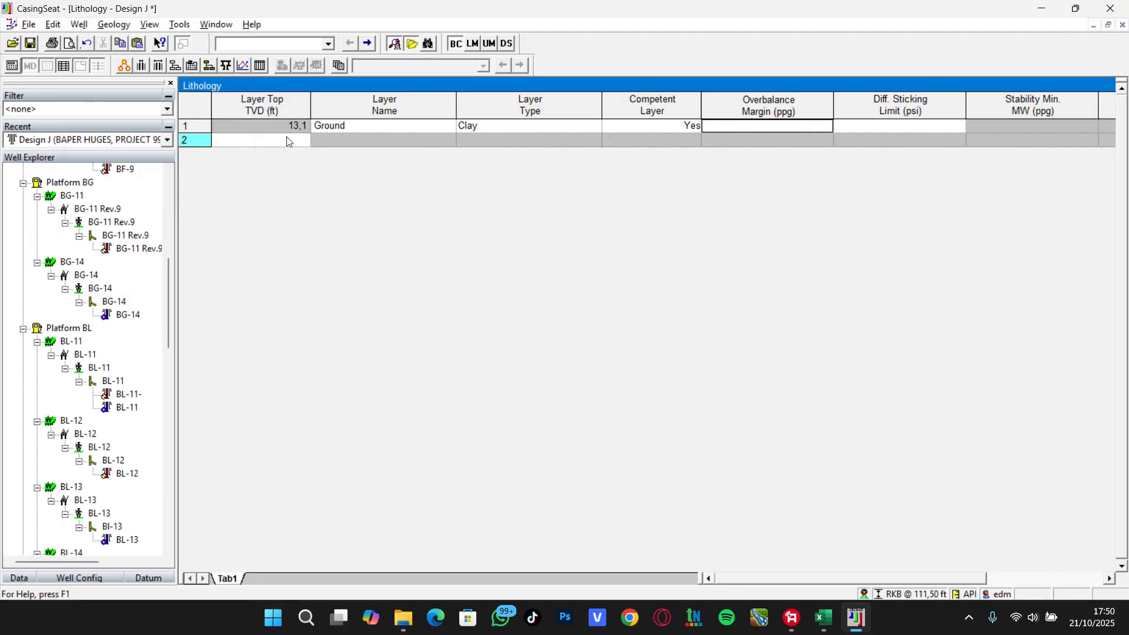
# Step: Copy the muara enim to lahat lithology rows from the WELL DATA workbook into the CasingSeat Lithology table, starting at row 2
pyautogui.hotkey('alt', 'Tab')
pyautogui.scroll(-5, 477, 307)
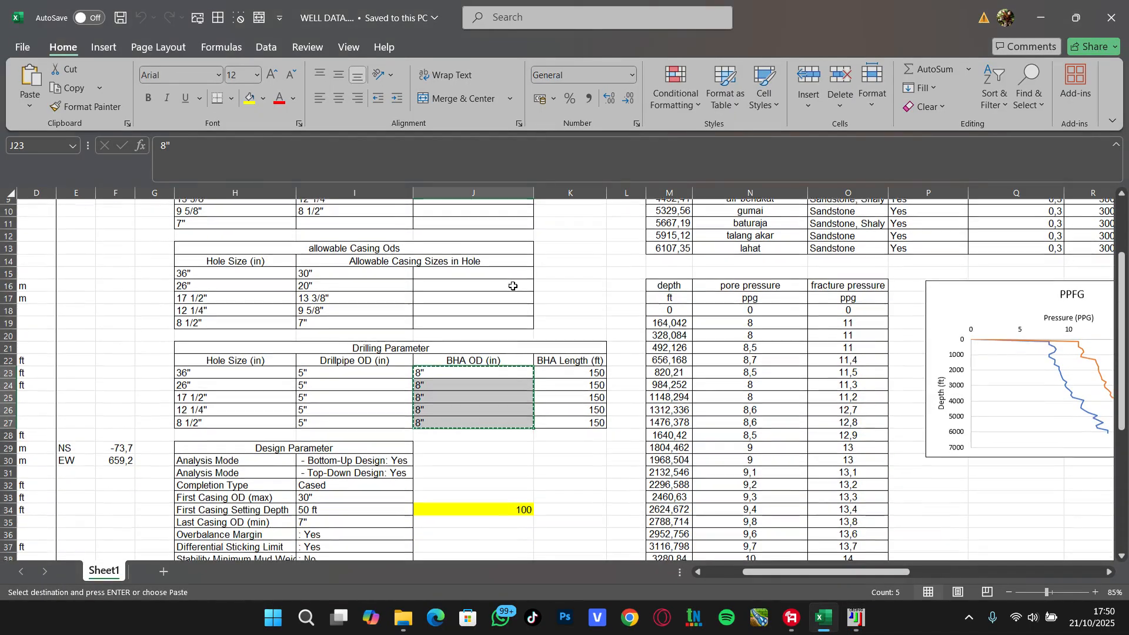
pyautogui.scroll(6, 476, 307)
pyautogui.scroll(1, 477, 307)
pyautogui.hscroll(1, 476, 307)
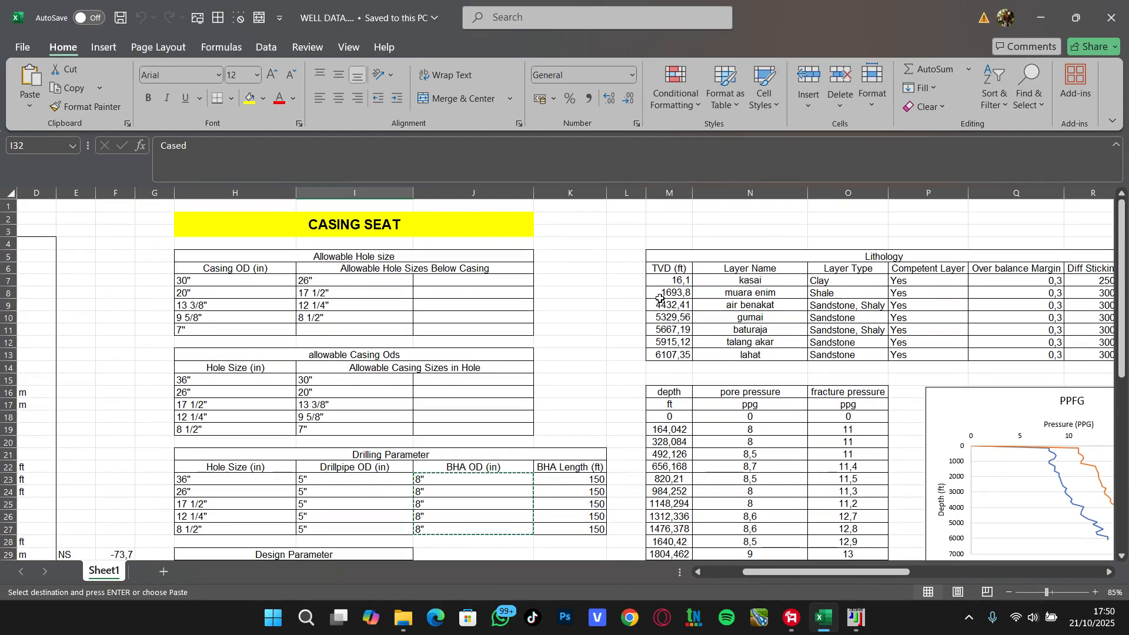
pyautogui.moveTo(614, 293); pyautogui.dragTo(1000, 330)
pyautogui.moveTo(1124, 369); pyautogui.dragTo(1017, 355)
pyautogui.hotkey('alt', 'Tab')
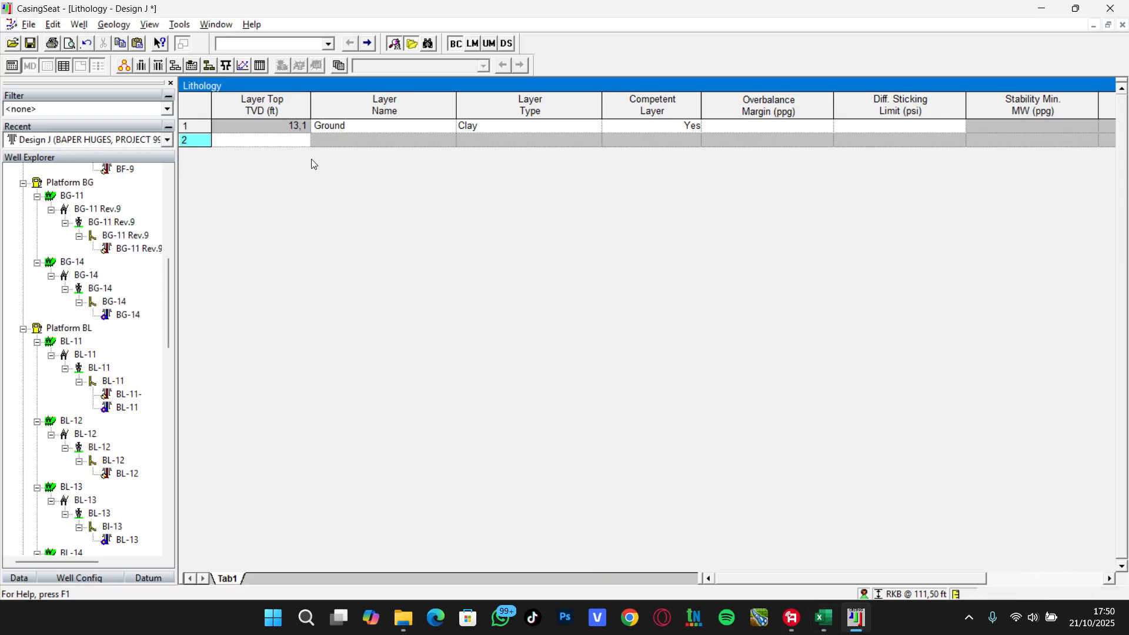
pyautogui.click(293, 144)
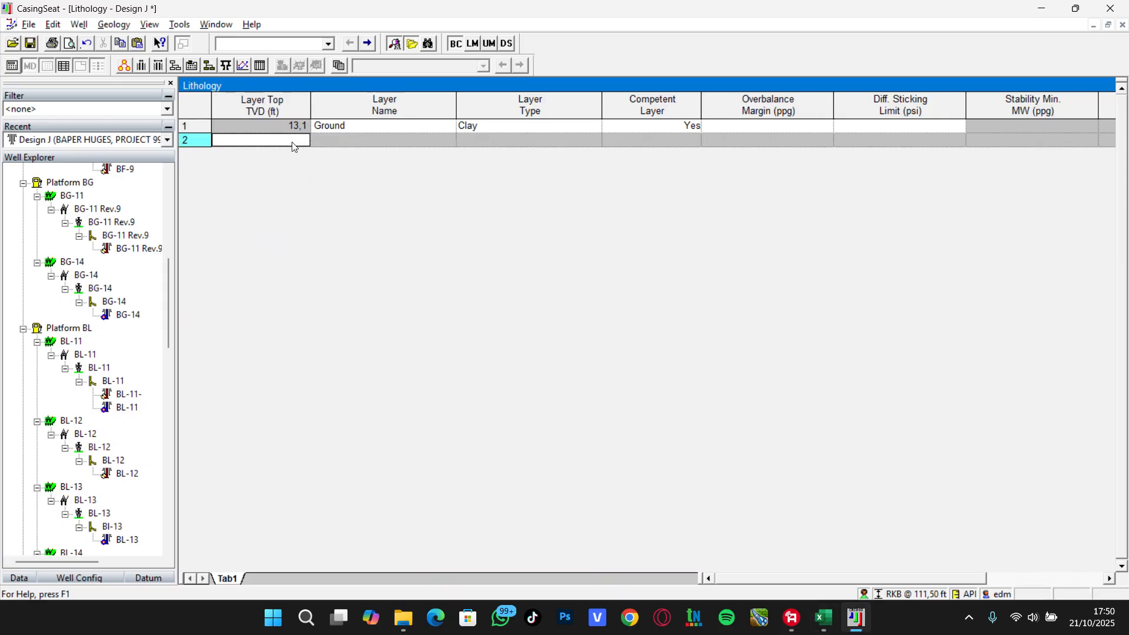
pyautogui.write('1693,8\tmuara enim\tShale\t\t0,30\t3000,00 4432,4\tair benakat\tSandstone, Shaly\t\t0,30\t3000,00 5329,6\tgumai\tSandstone\t\t0,30\t3000,00 5667,2\tbaturaja\tSandstone, Shaly\t\t0,30\t3000,00 5915,1\ttalang akar\tSandstone\t\t0,30\t3000,00 6107,4\tlahat\tSandstone\t\t0,30\t3000,00')
# Step: Rename the first lithology layer to Kasai and set its differential sticking limit to 2500 psi
pyautogui.click(357, 130)
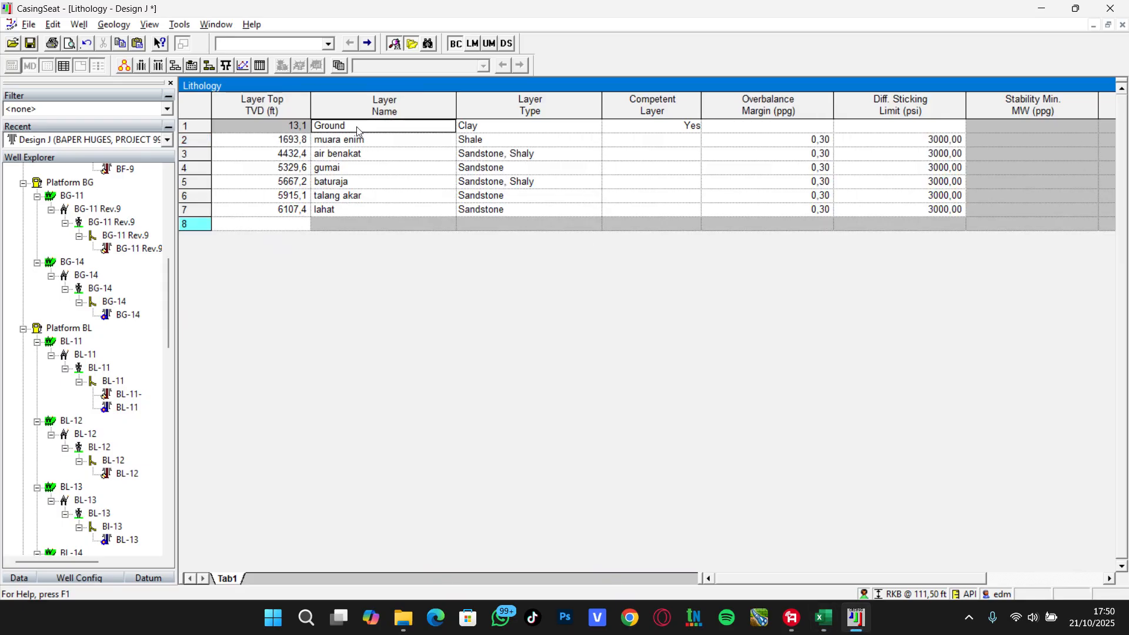
pyautogui.doubleClick(339, 130)
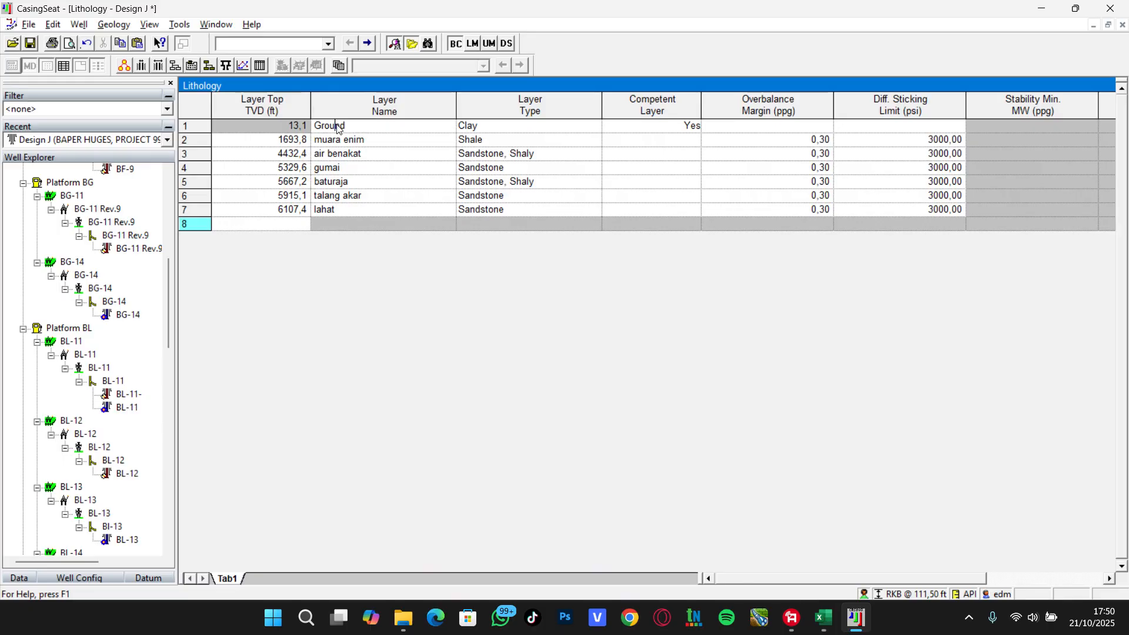
pyautogui.write('Kasai')
pyautogui.click(893, 129)
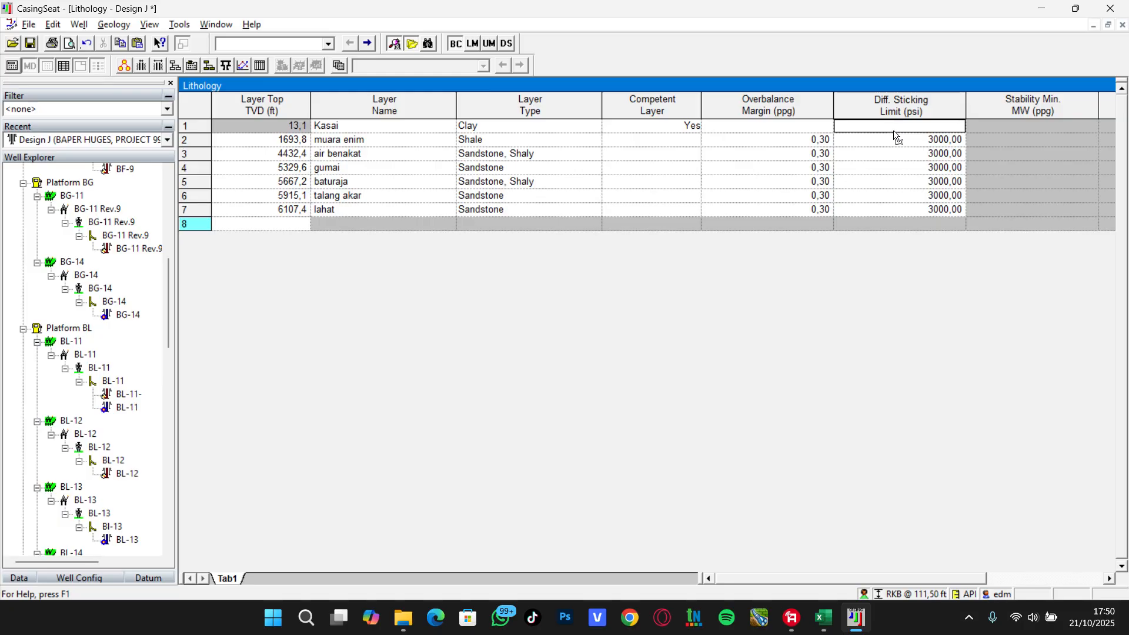
pyautogui.write('2500')
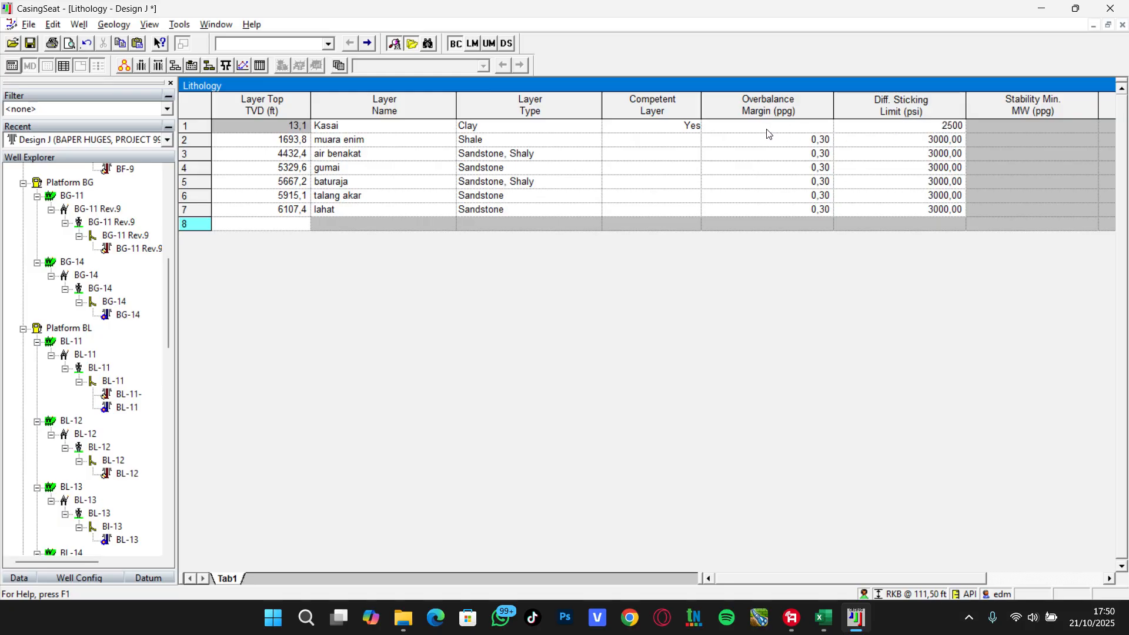
# Step: Set Competent Layer to No for the Kasai and muara enim layers
pyautogui.click(694, 132)
pyautogui.click(695, 125)
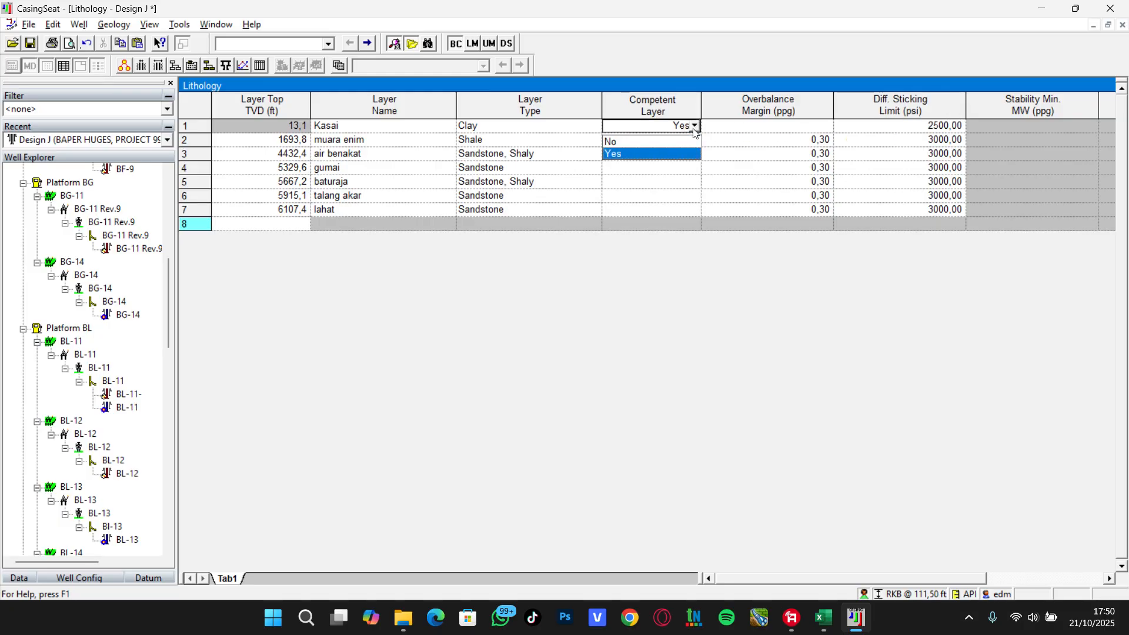
pyautogui.click(688, 141)
pyautogui.click(693, 140)
pyautogui.click(694, 140)
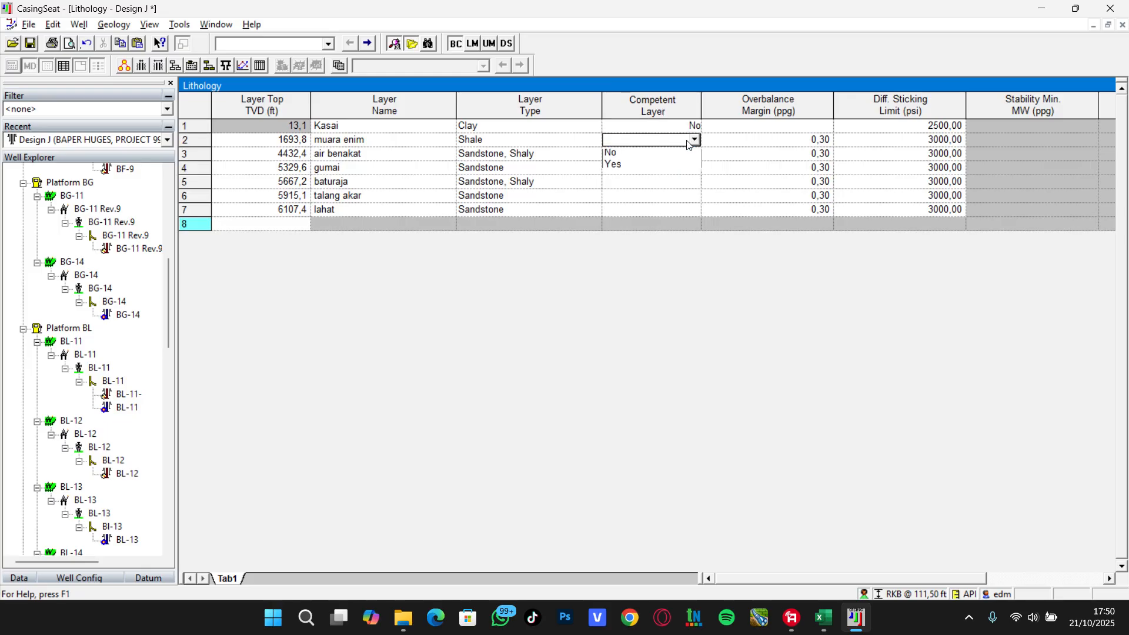
pyautogui.click(692, 155)
# Step: Set Competent Layer to Yes for the air benakat, gumai and baturaja layers
pyautogui.click(691, 155)
pyautogui.click(694, 153)
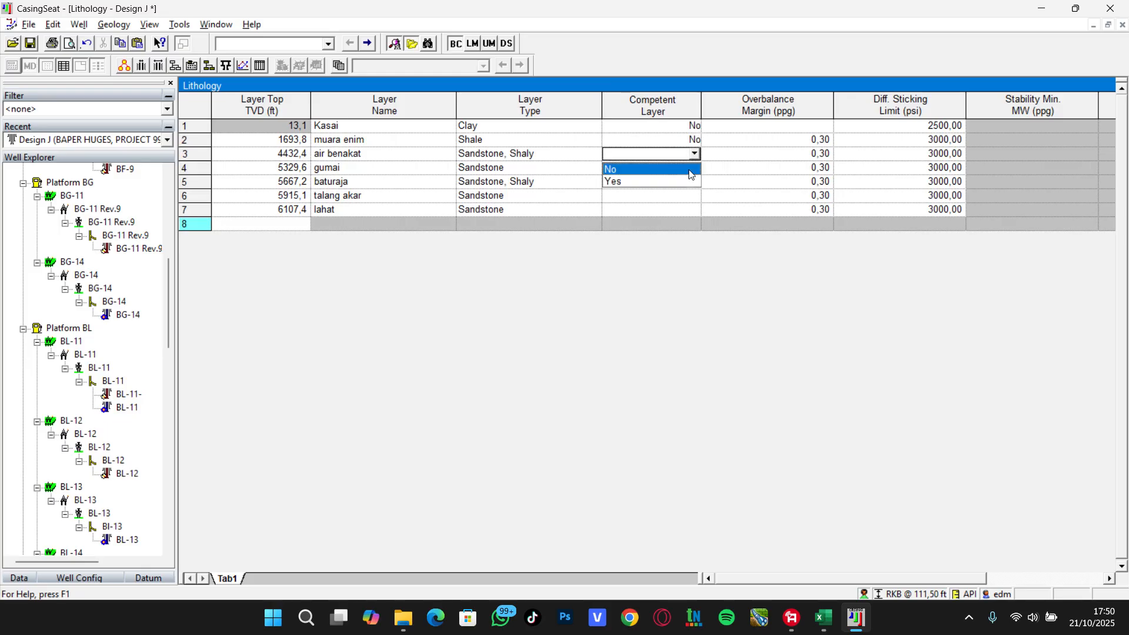
pyautogui.click(691, 179)
pyautogui.click(696, 169)
pyautogui.click(696, 170)
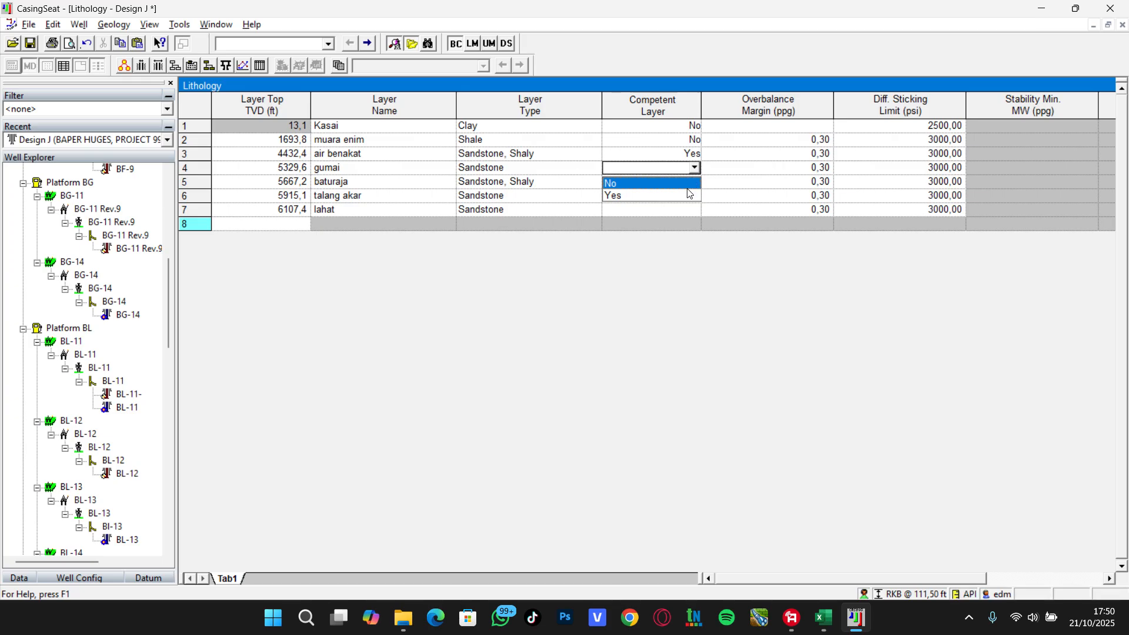
pyautogui.click(691, 194)
pyautogui.click(695, 184)
pyautogui.click(696, 184)
pyautogui.click(682, 209)
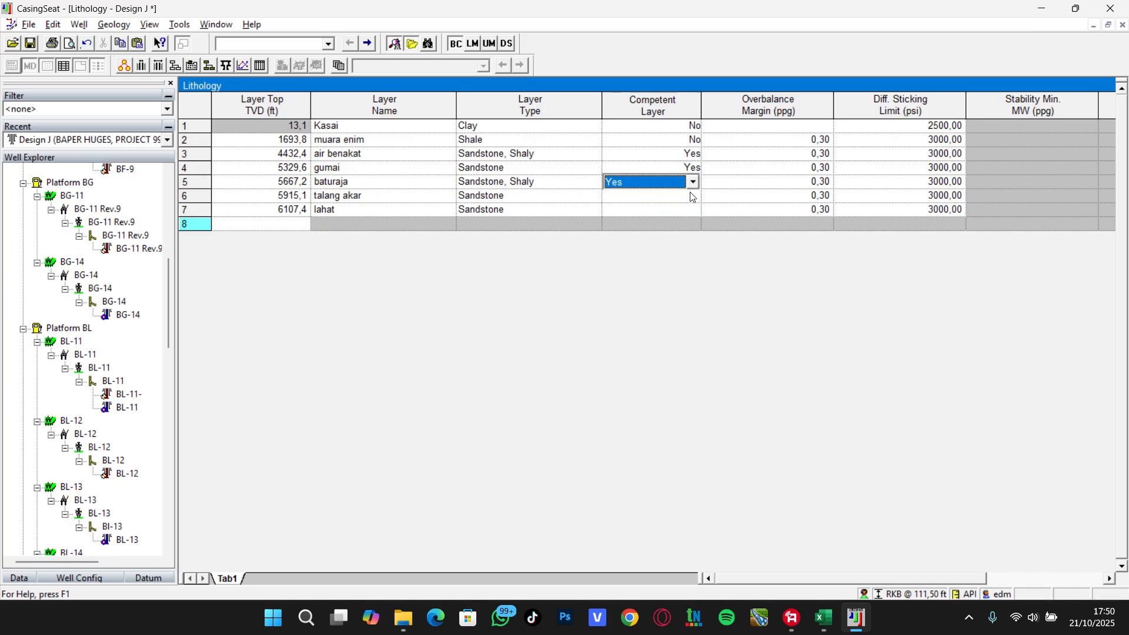
# Step: Set Competent Layer to Yes for the lahat and talang akar layers
pyautogui.click(694, 182)
pyautogui.click(686, 208)
pyautogui.click(687, 207)
pyautogui.click(695, 210)
pyautogui.click(677, 236)
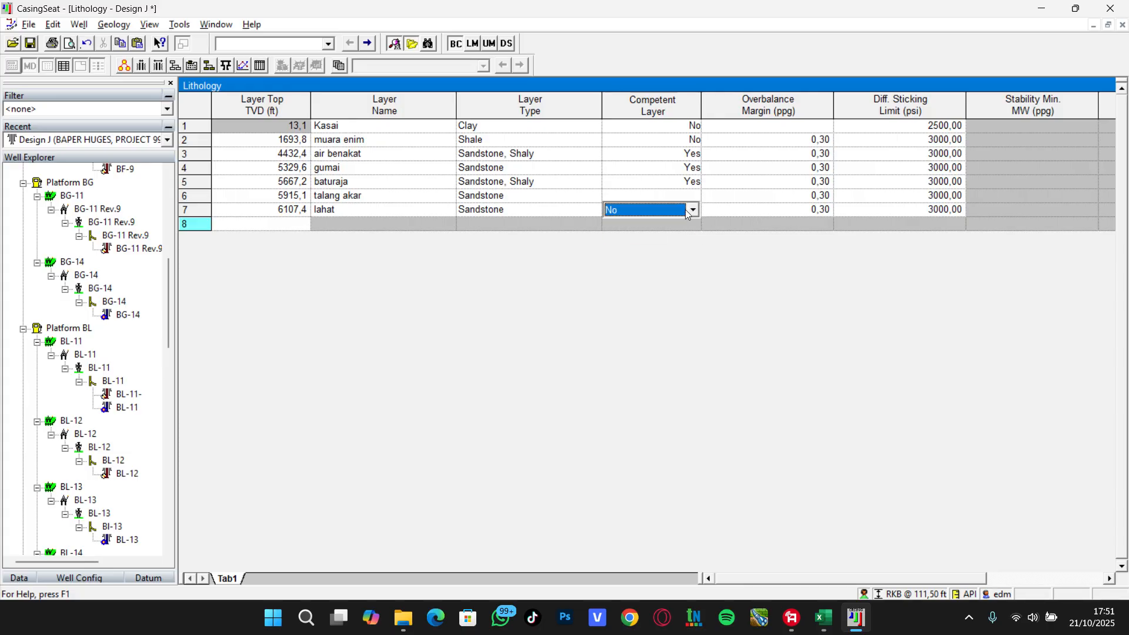
pyautogui.click(694, 210)
pyautogui.click(672, 237)
pyautogui.click(690, 199)
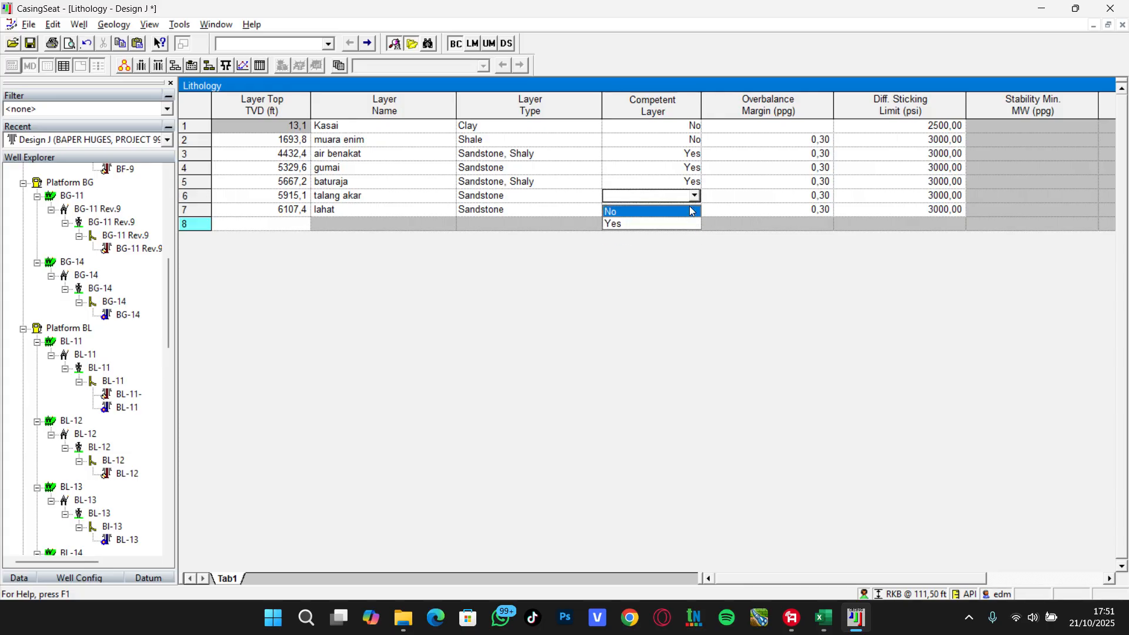
pyautogui.click(690, 221)
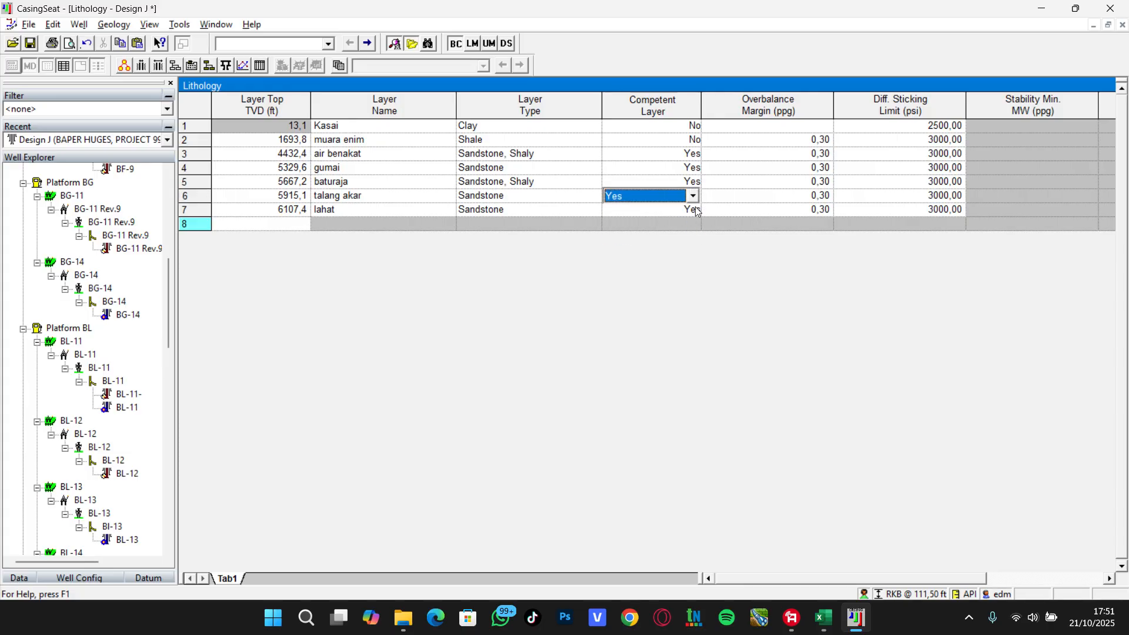
# Step: Set the overbalance margin of the Kasai layer to 0,3 ppg
pyautogui.click(832, 127)
pyautogui.write('0,3')
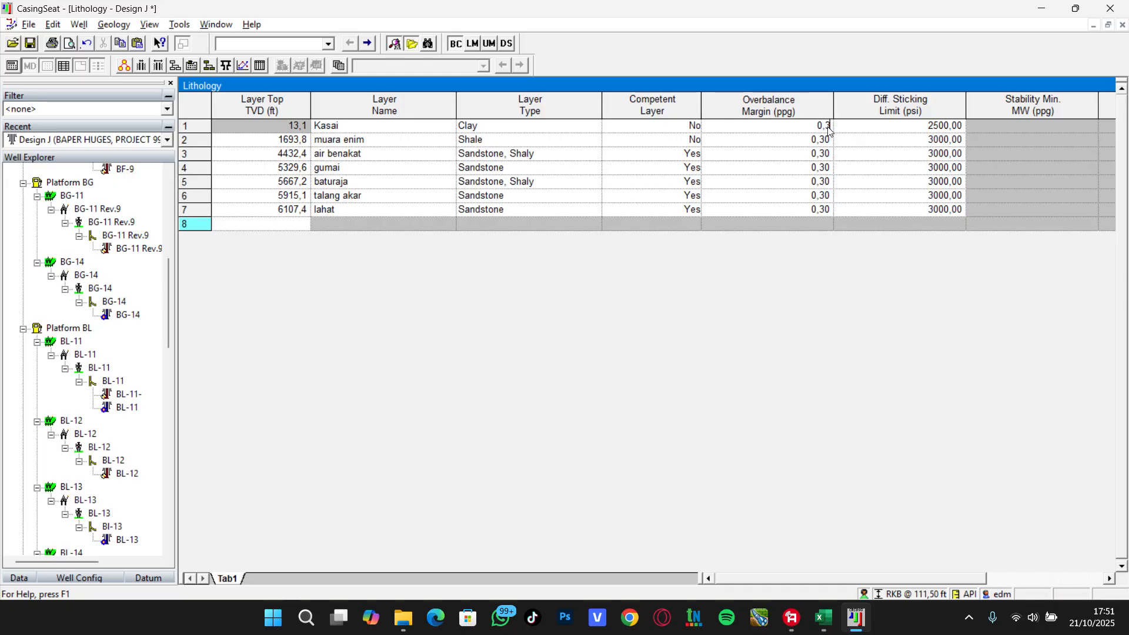
pyautogui.click(864, 139)
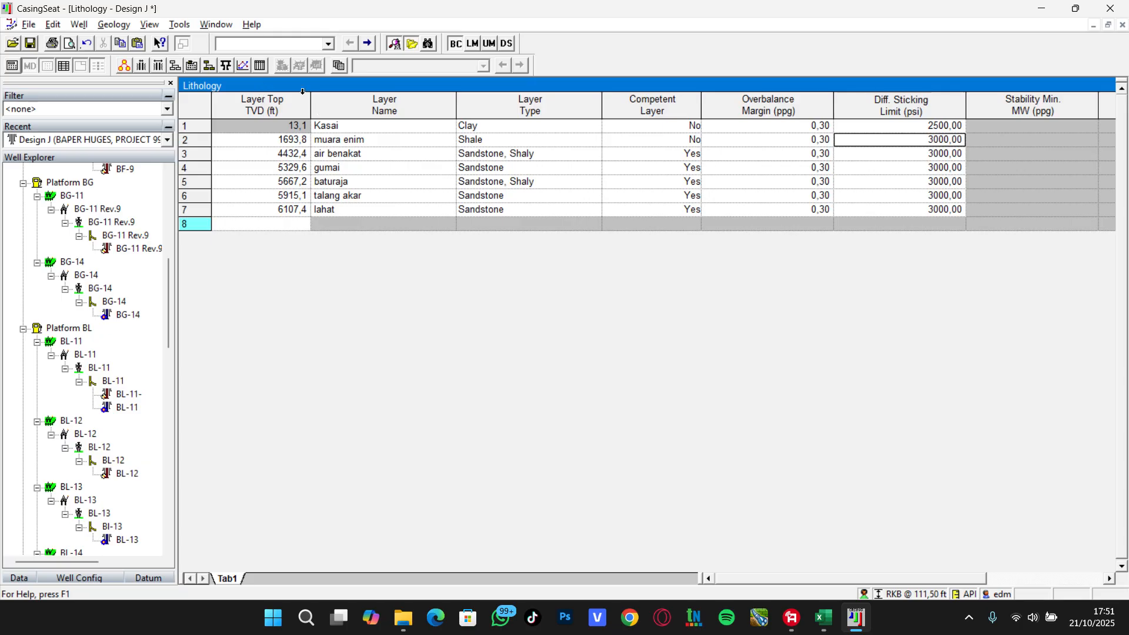
# Step: Open the Pore Pressure table and select the empty vertical depth cell in row 2
pyautogui.click(117, 24)
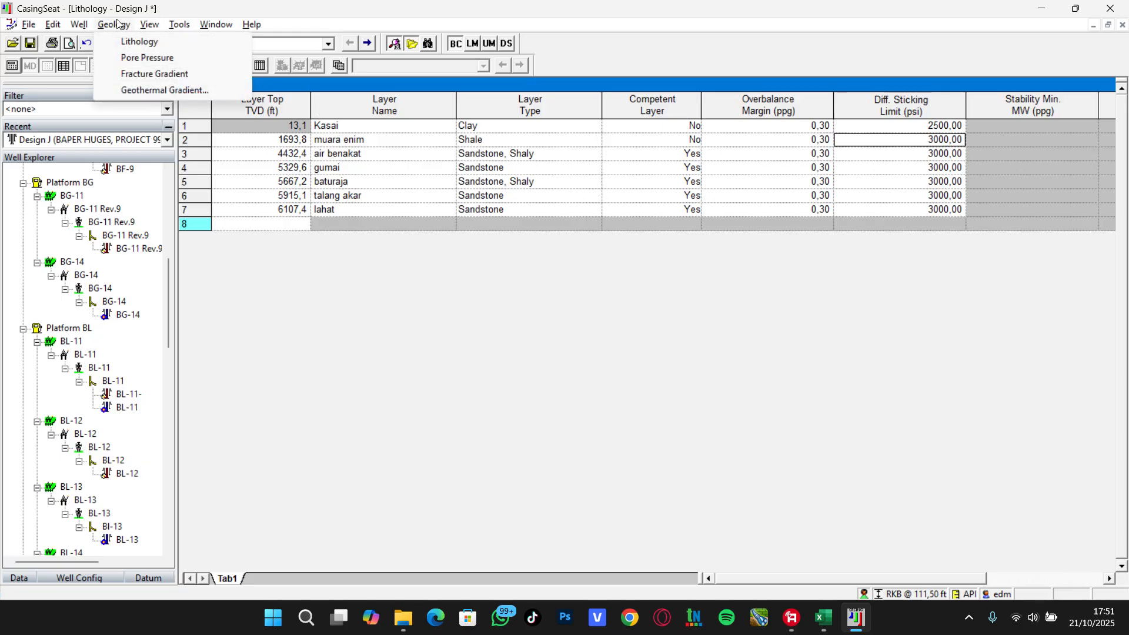
pyautogui.click(126, 57)
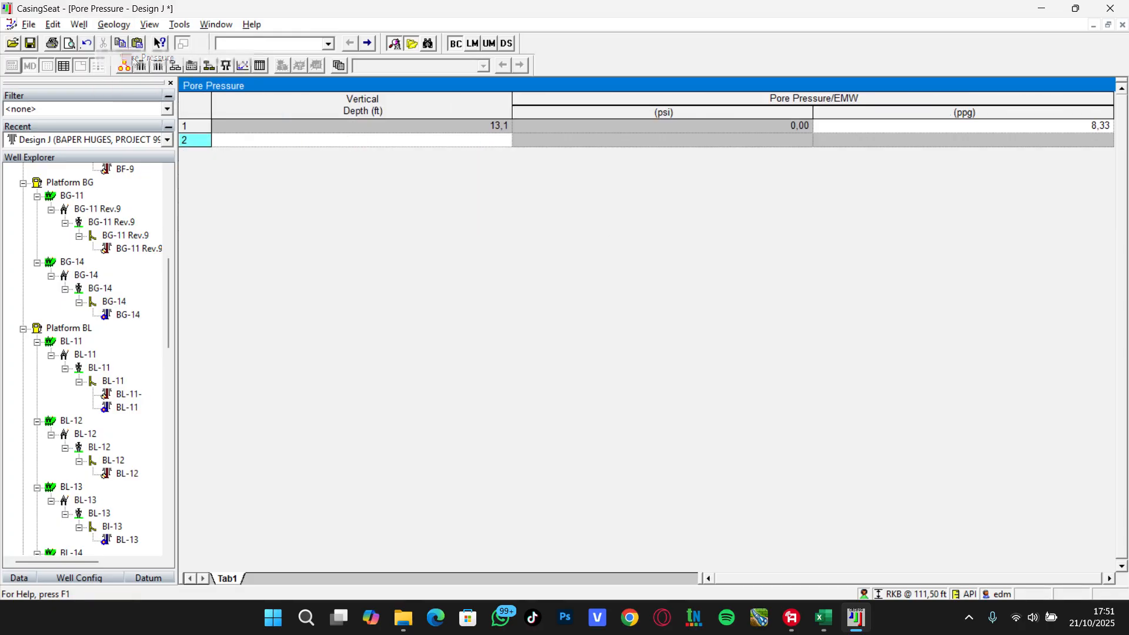
pyautogui.click(376, 143)
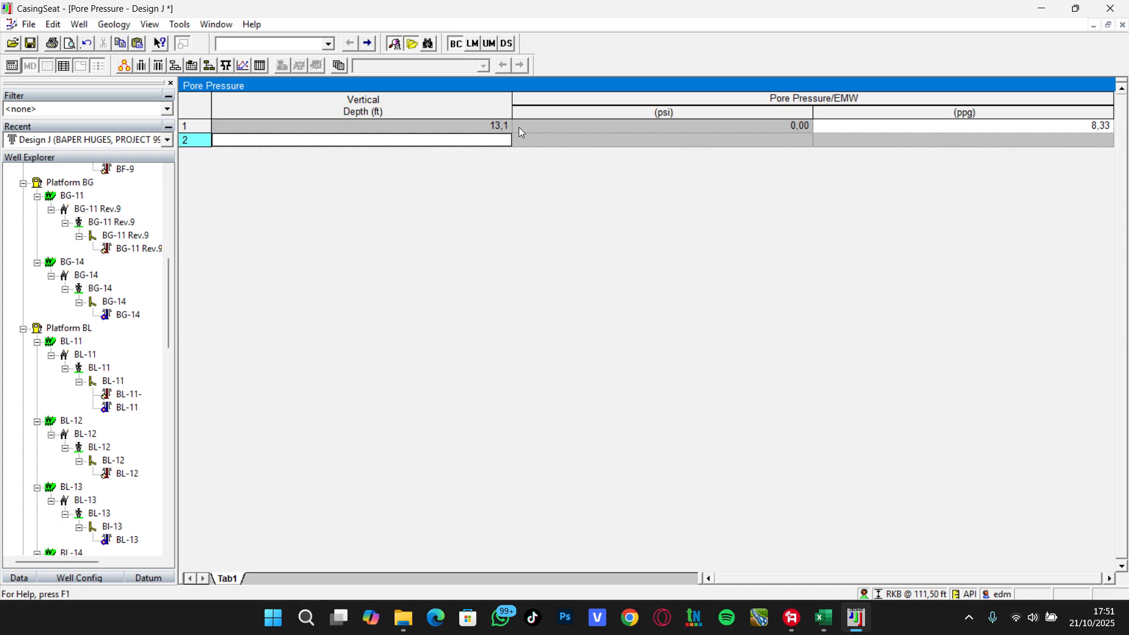
# Step: Copy the depth column from 164,042 ft downward in the WELL DATA workbook into CasingSeat's Pore Pressure vertical depths, starting at row 2
pyautogui.hotkey('alt', 'Tab')
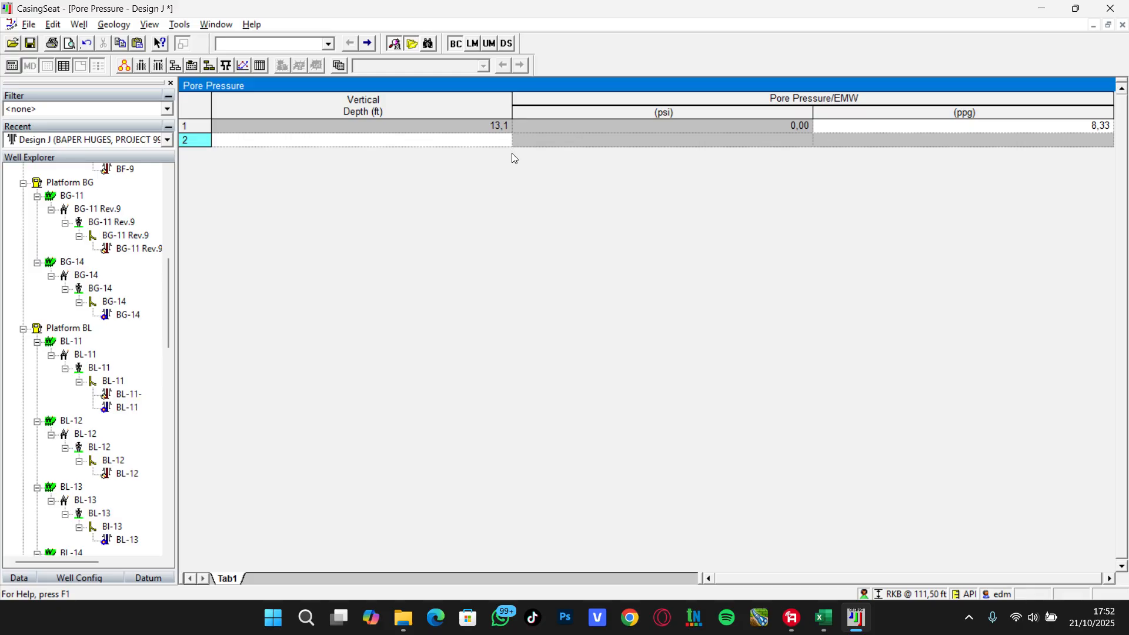
pyautogui.hotkey('alt', 'Tab')
pyautogui.hotkey('alt', 'Tab')
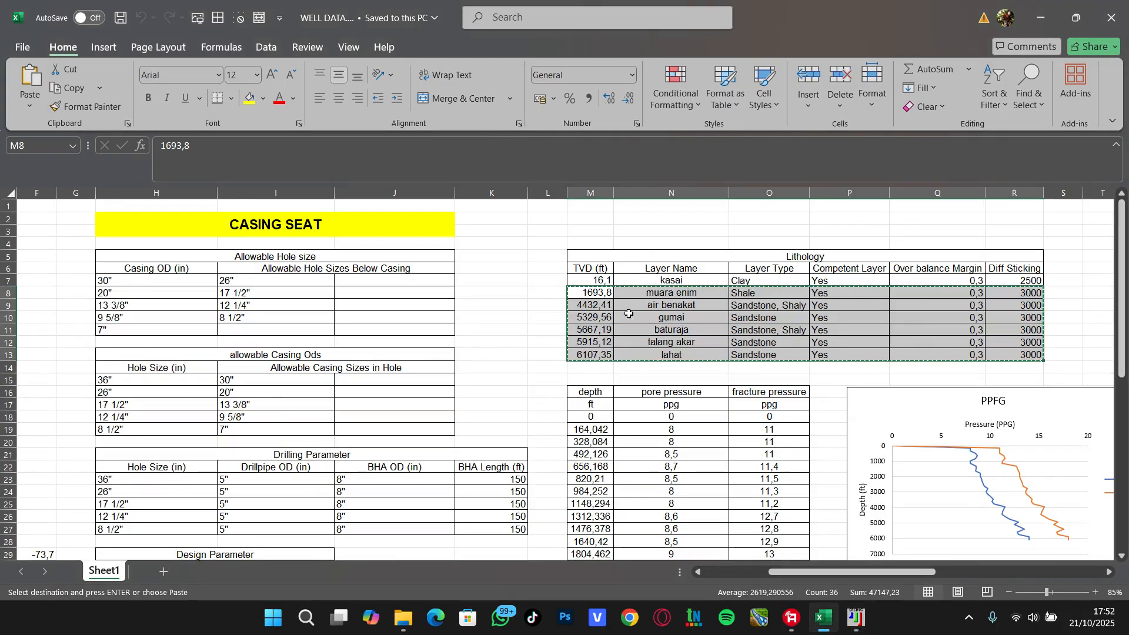
pyautogui.scroll(-2, 629, 314)
pyautogui.click(600, 355)
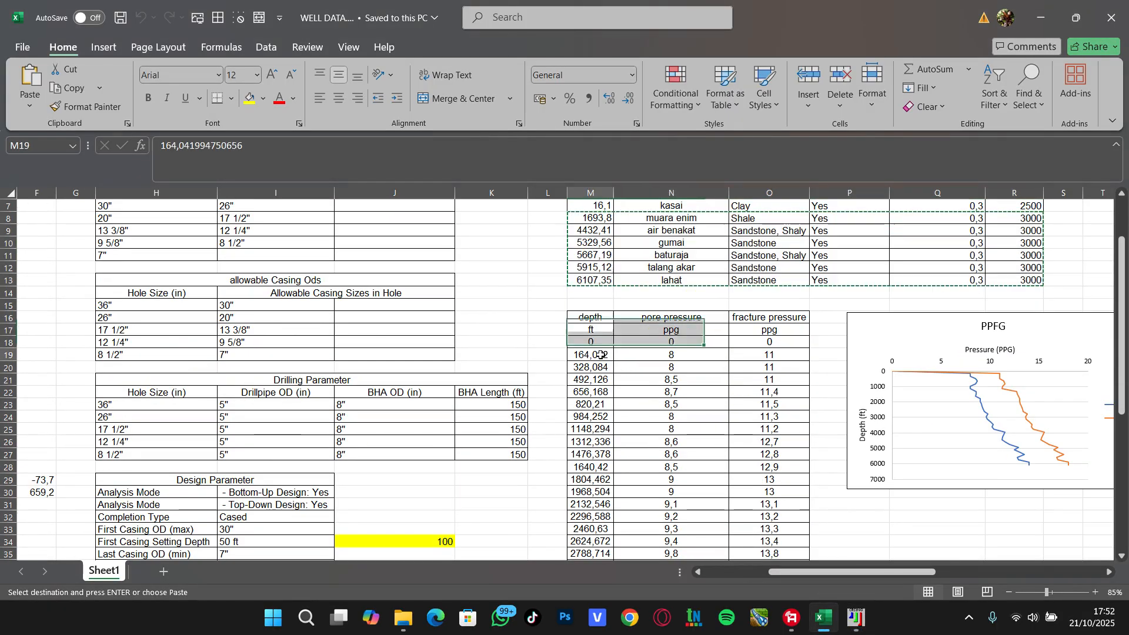
pyautogui.hotkey('ctrl', 'shift', 'Down')
pyautogui.hotkey('ctrl', 'c')
pyautogui.hotkey('alt', 'Tab')
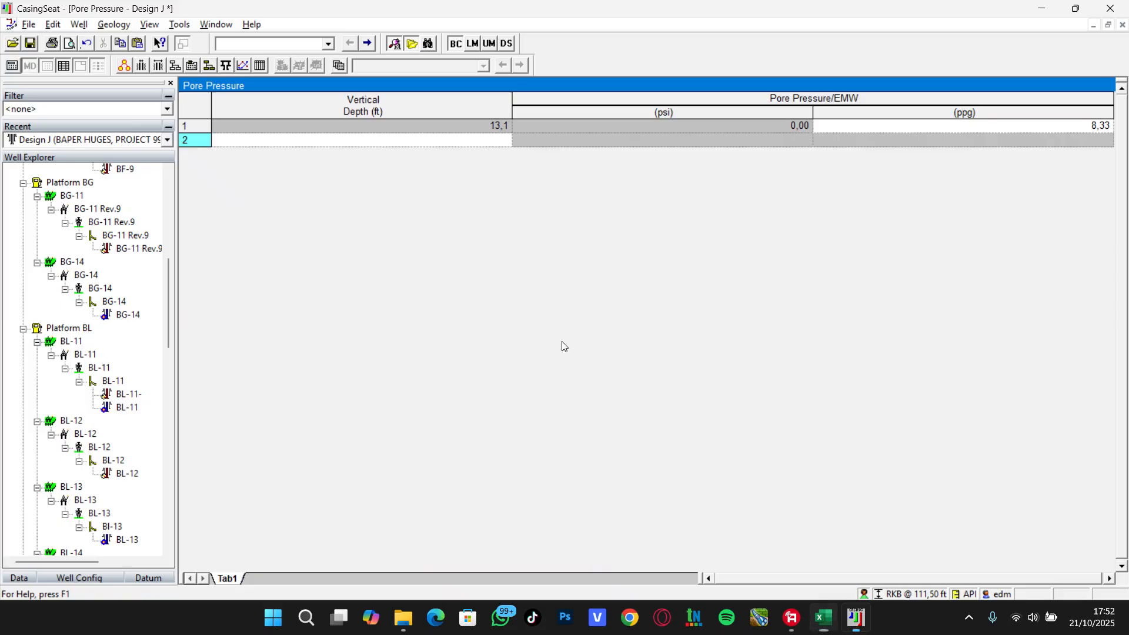
pyautogui.click(340, 145)
pyautogui.hotkey('ctrl', 'v')
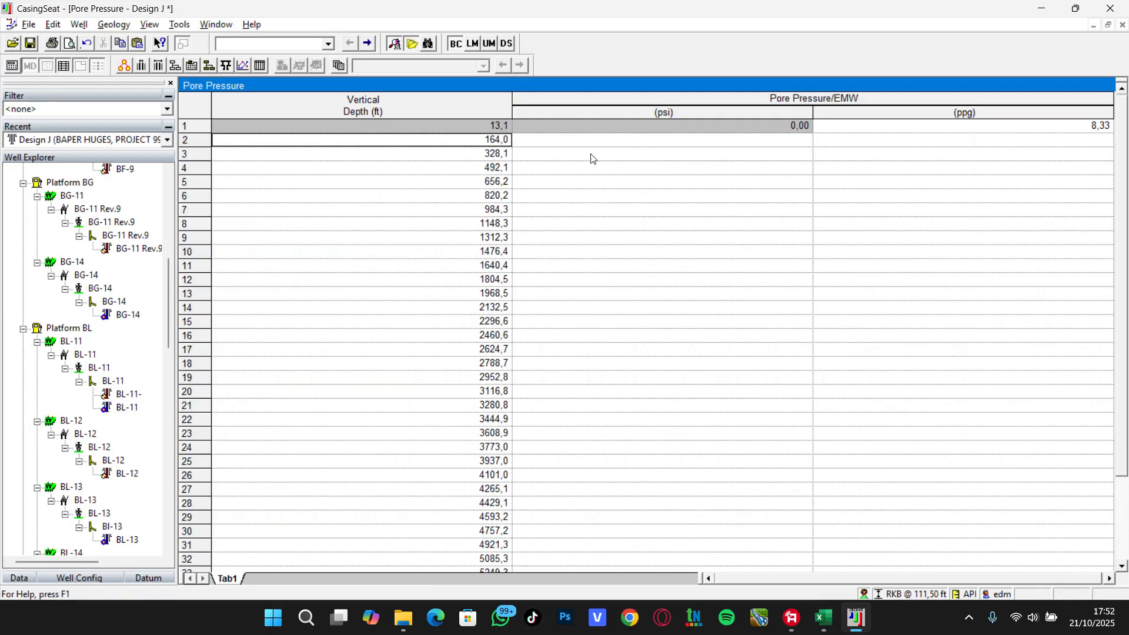
# Step: Set the pore pressure at 164,0 ft in row 2 to 8 ppg
pyautogui.click(832, 142)
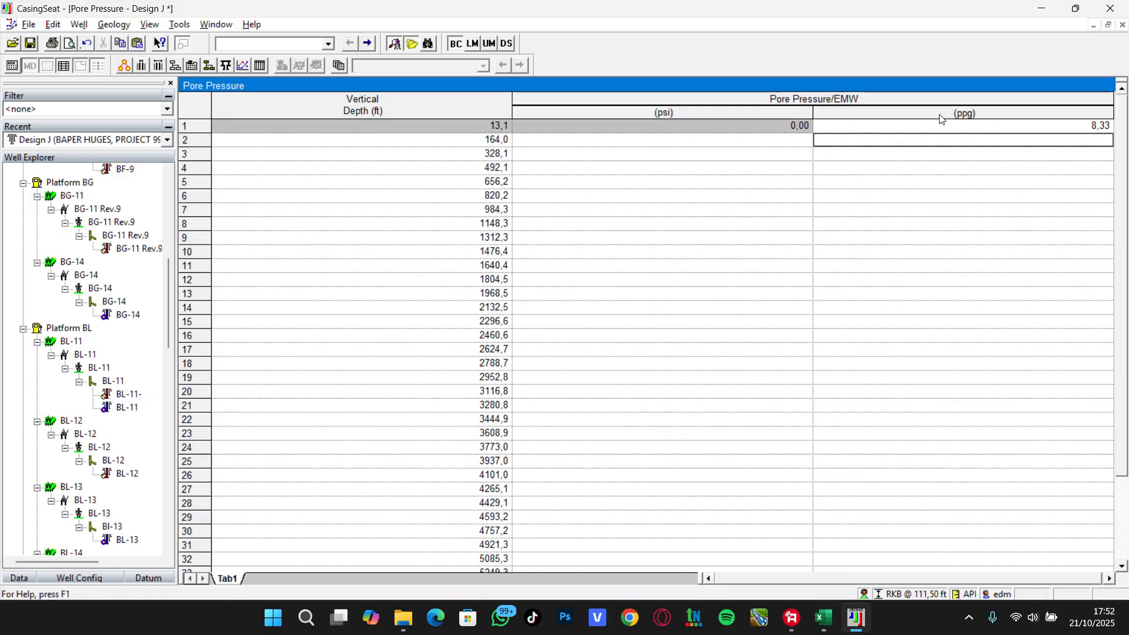
pyautogui.write('8')
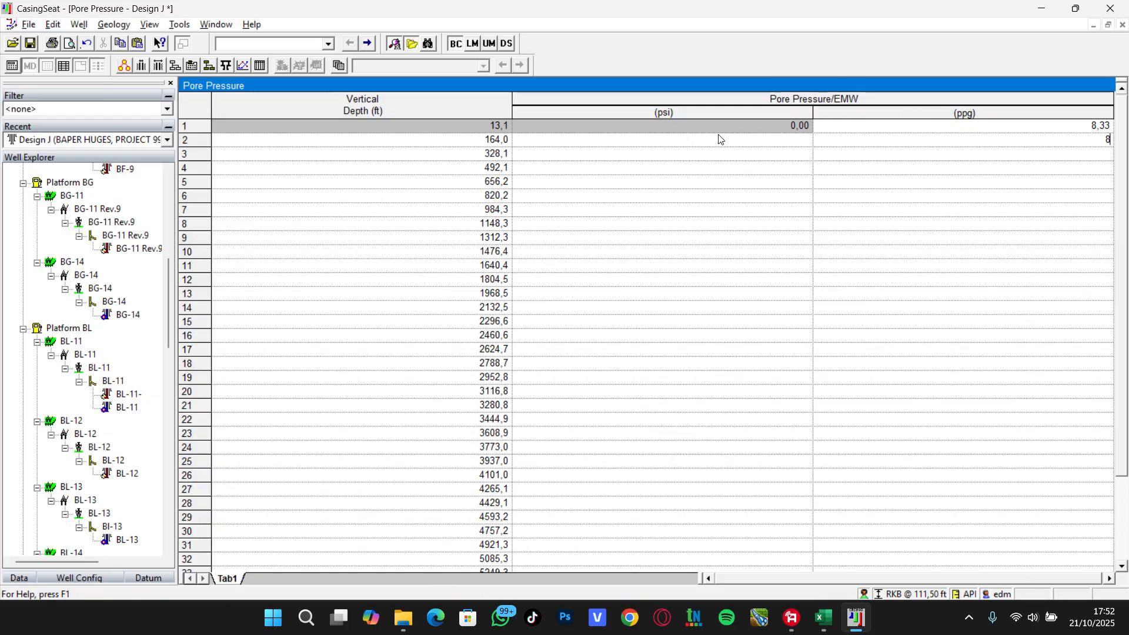
pyautogui.press('Return')
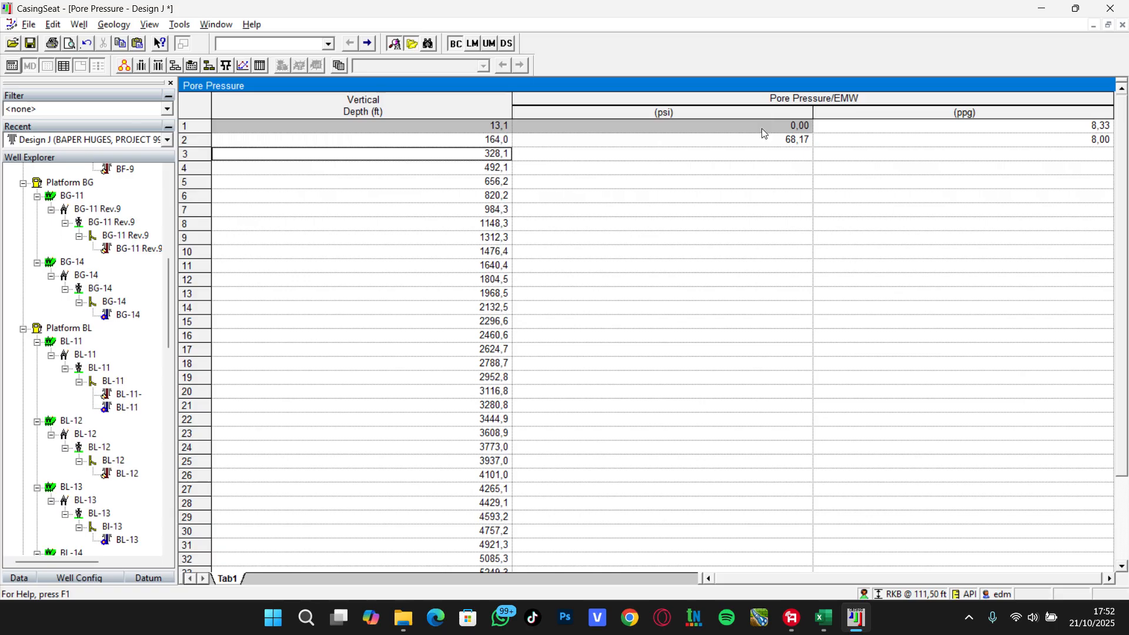
# Step: Copy the WELL DATA workbook's pore pressure column, from 8 ppg at 164,042 ft downward, into CasingSeat's Pore Pressure ppg column starting at row 2
pyautogui.click(834, 141)
pyautogui.hotkey('alt', 'Tab')
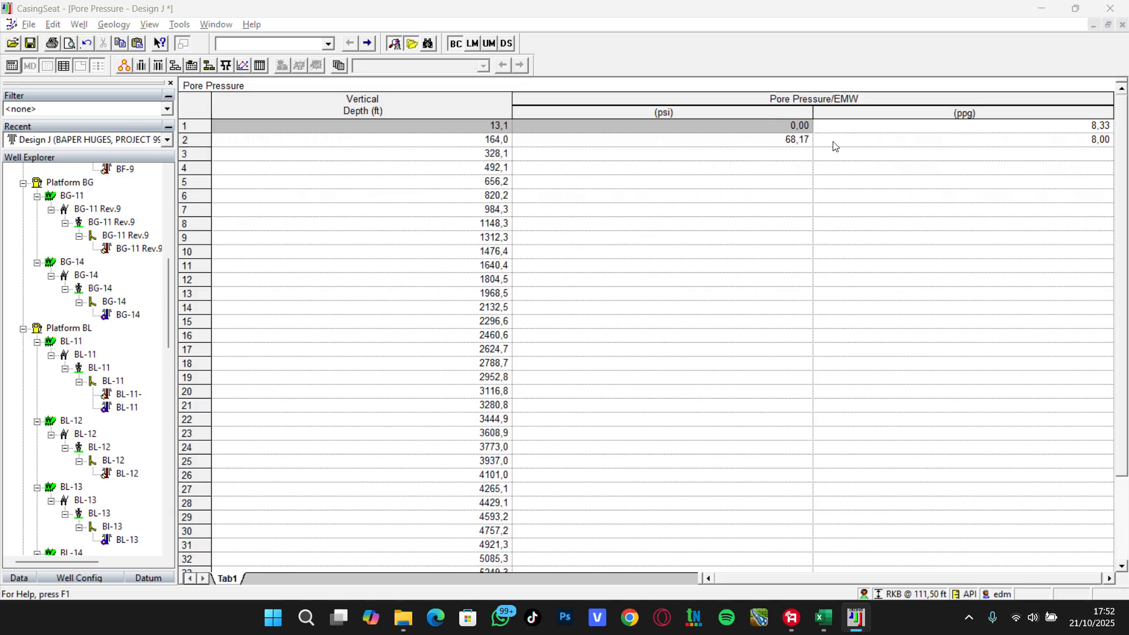
pyautogui.scroll(5, 776, 266)
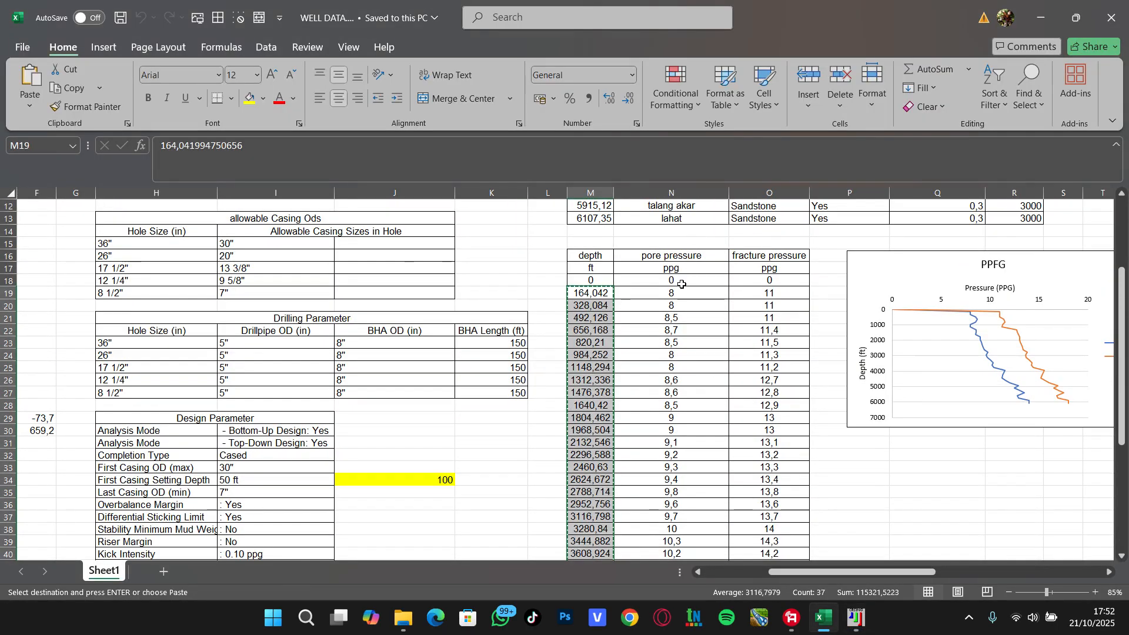
pyautogui.click(680, 290)
pyautogui.hotkey('ctrl', 'shift', 'Down')
pyautogui.hotkey('ctrl', 'c')
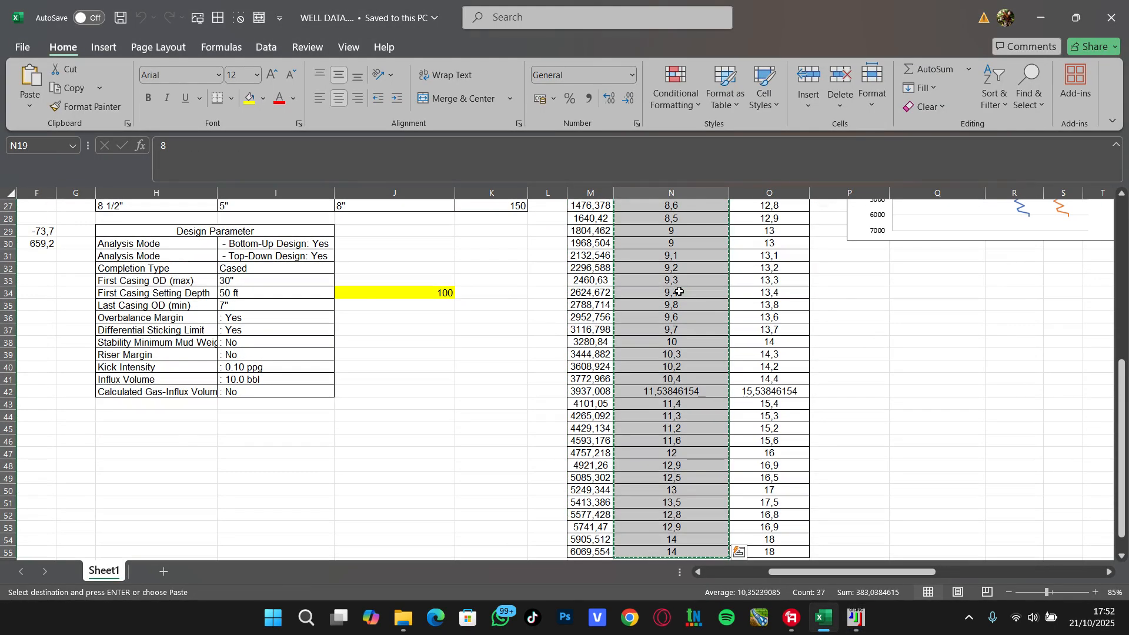
pyautogui.hotkey('alt', 'Tab')
pyautogui.click(894, 140)
pyautogui.hotkey('ctrl', 'v')
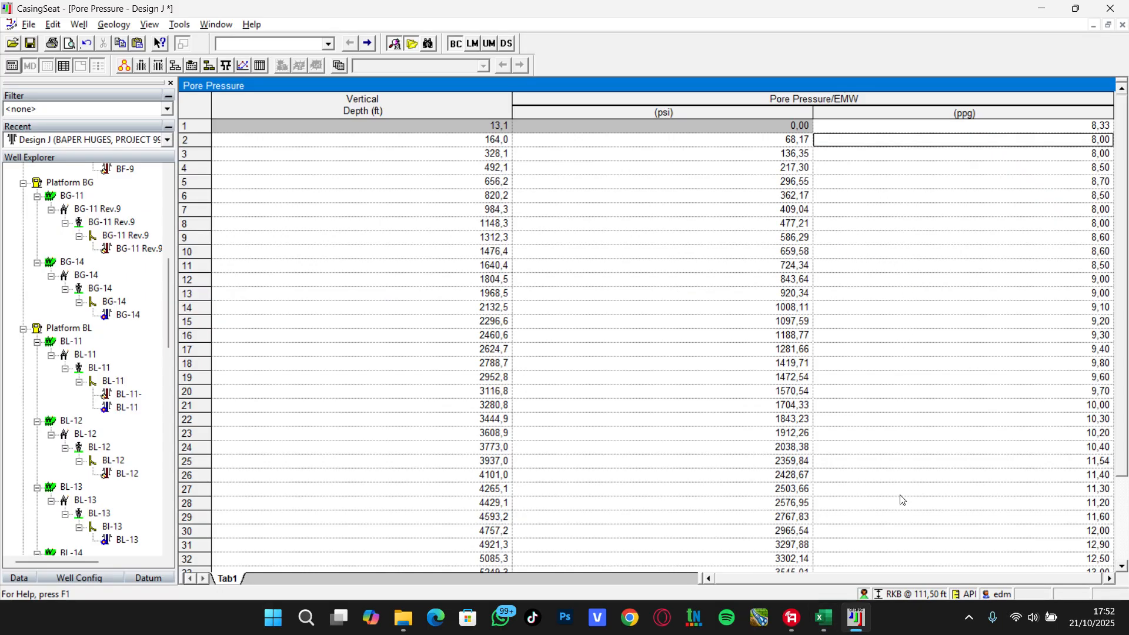
# Step: Open the Fracture Gradient table and copy the WELL DATA depth column from 164,042 ft downward into its vertical depths, starting at row 2
pyautogui.click(119, 24)
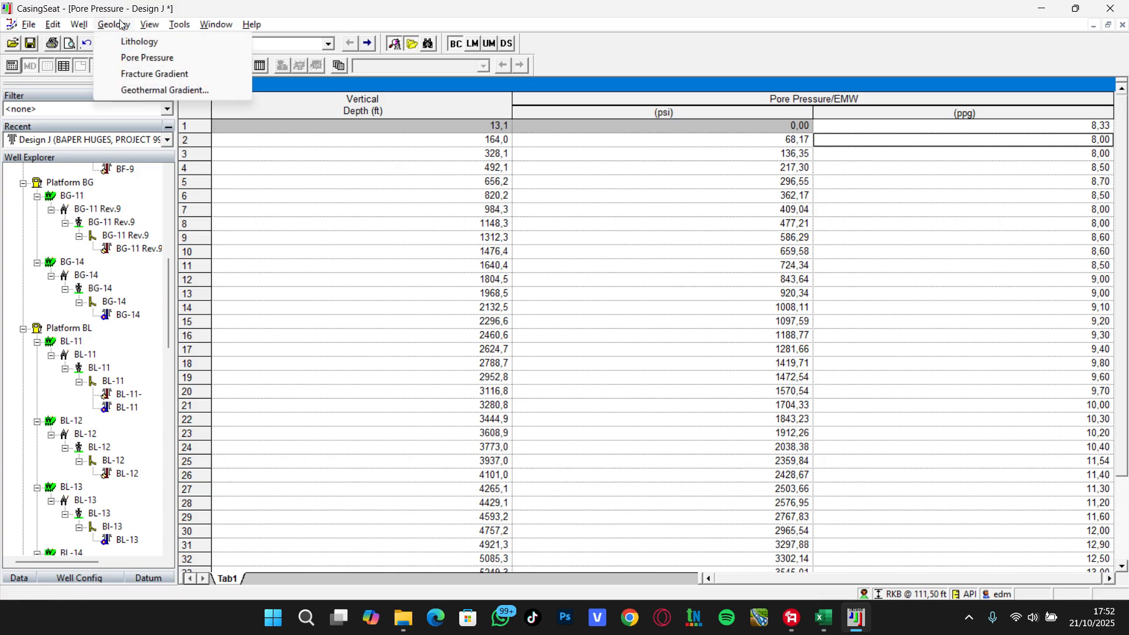
pyautogui.click(132, 74)
pyautogui.click(322, 145)
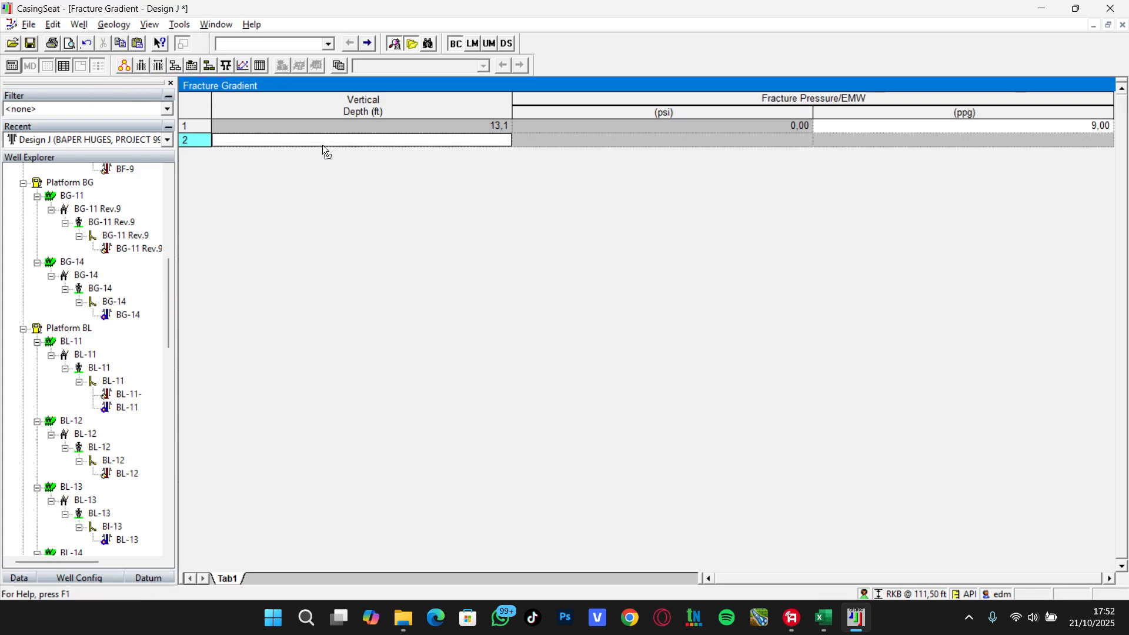
pyautogui.hotkey('alt', 'Tab')
pyautogui.scroll(4, 608, 264)
pyautogui.click(584, 252)
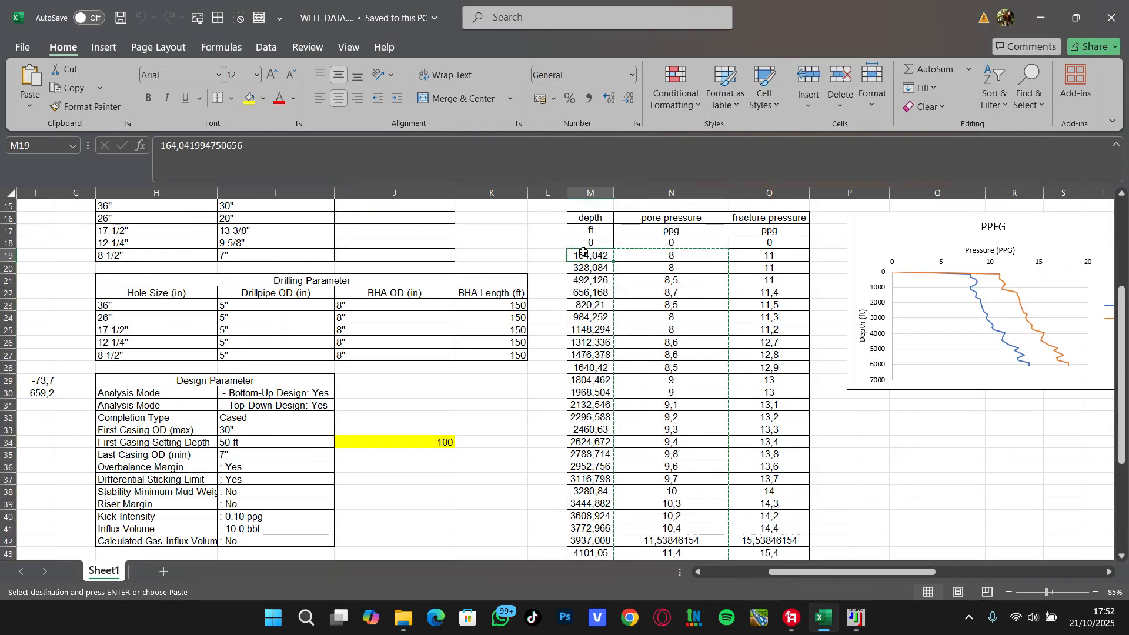
pyautogui.hotkey('ctrl', 'shift', 'Down')
pyautogui.hotkey('alt', 'Tab')
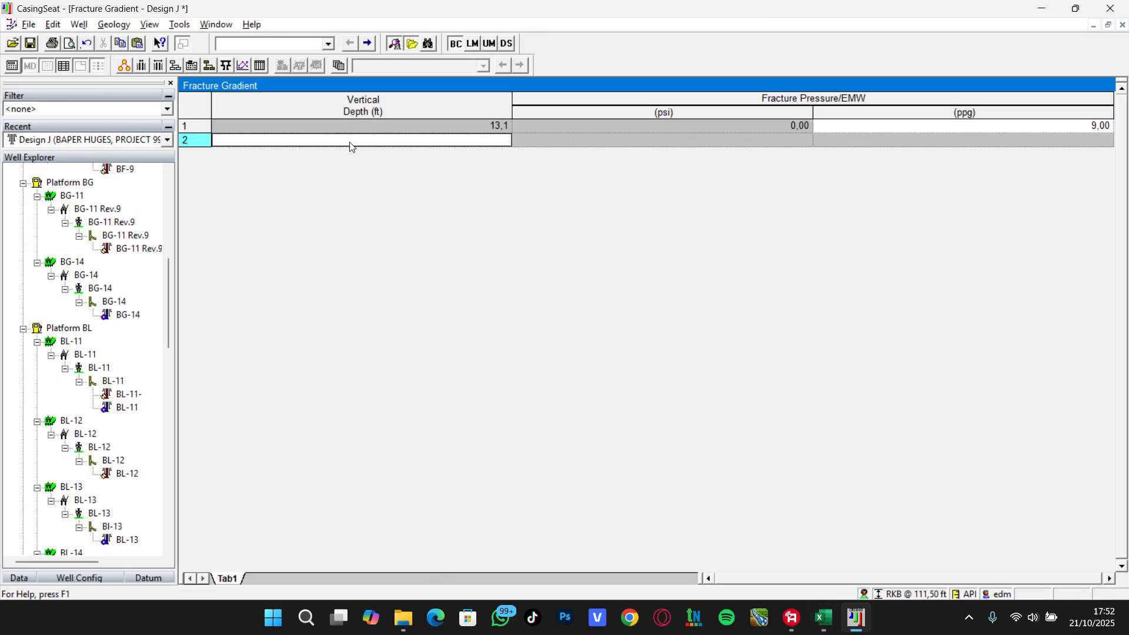
pyautogui.hotkey('ctrl', 'v')
# Step: Copy the WELL DATA fracture pressure column, from 11 ppg at 164,042 ft downward, into the Fracture Gradient ppg column starting at row 2
pyautogui.hotkey('alt', 'Tab')
pyautogui.scroll(5, 773, 239)
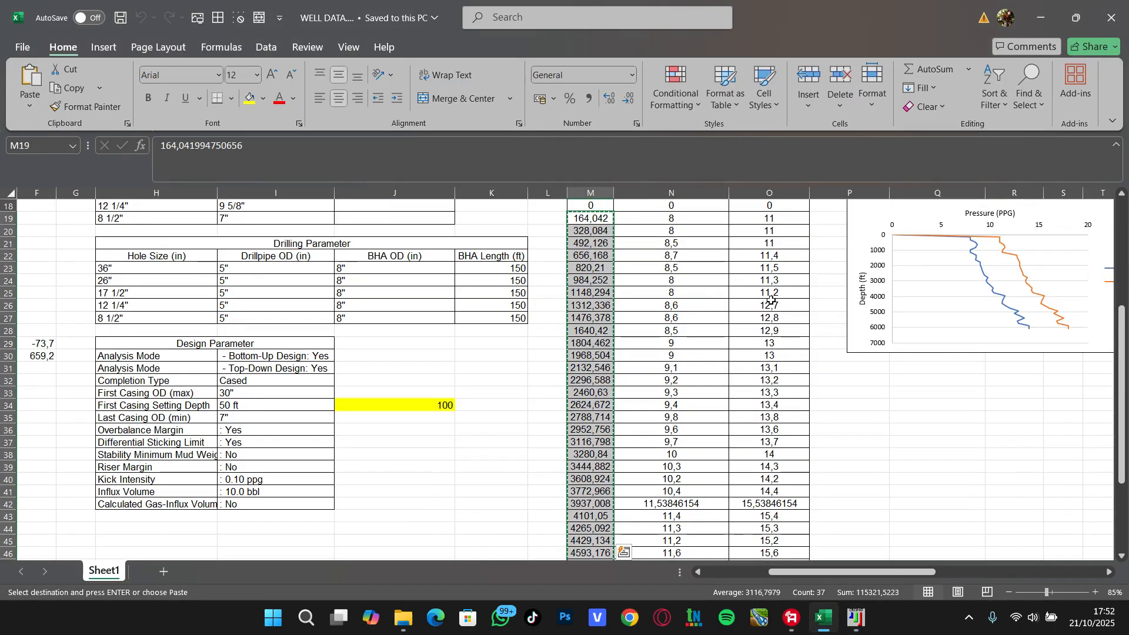
pyautogui.click(774, 238)
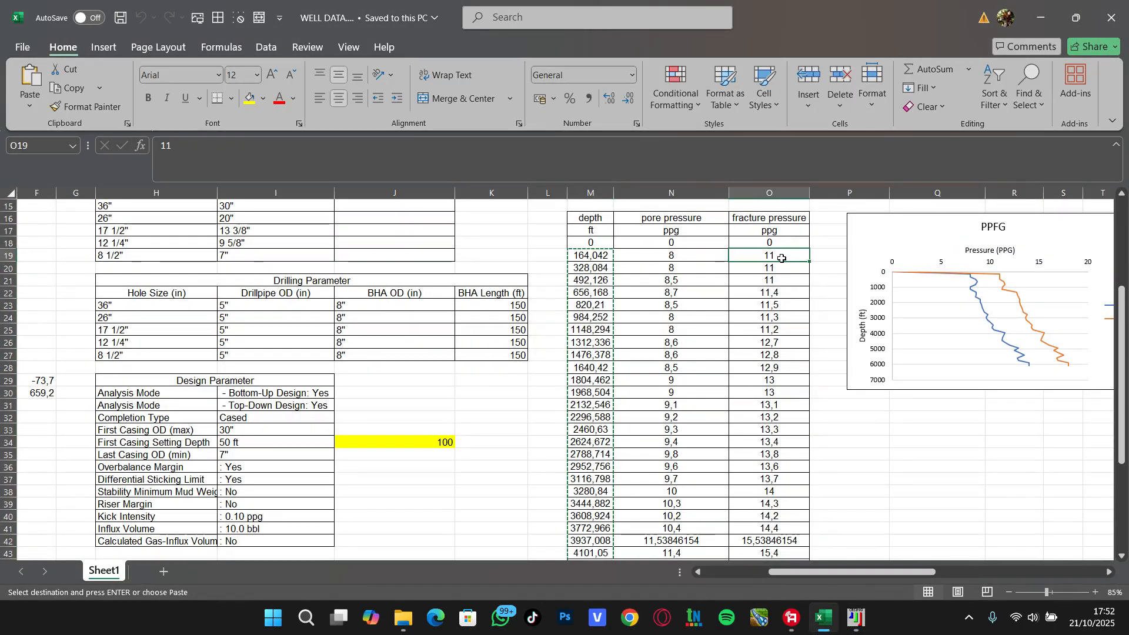
pyautogui.hotkey('ctrl', 'shift', 'Down')
pyautogui.hotkey('ctrl', 'c')
pyautogui.hotkey('alt', 'Tab')
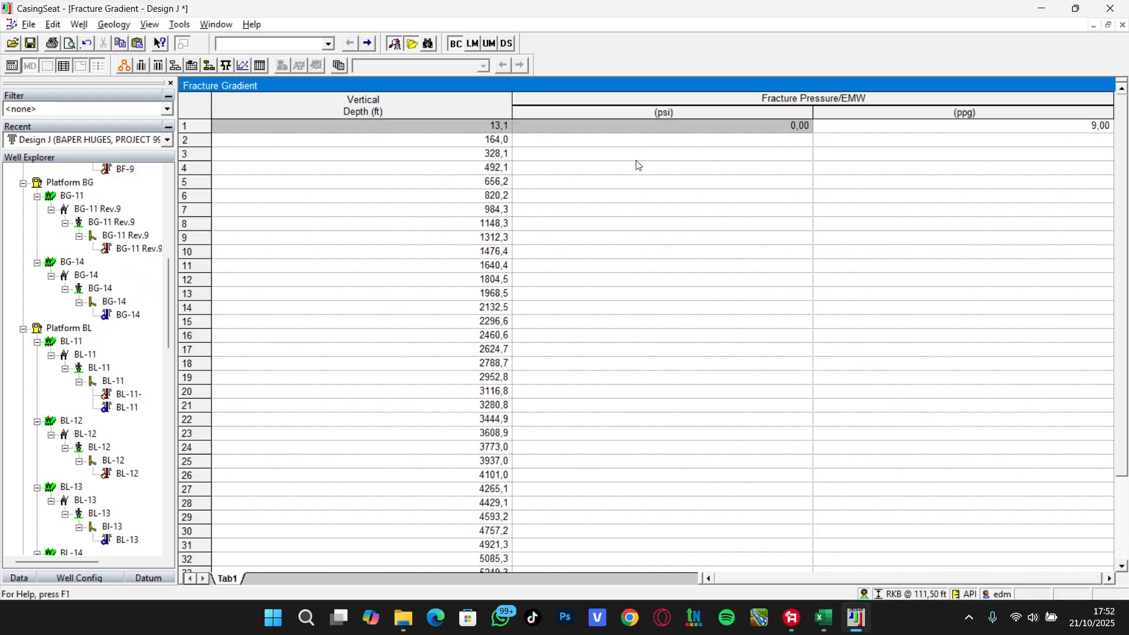
pyautogui.click(873, 141)
pyautogui.hotkey('ctrl', 'v')
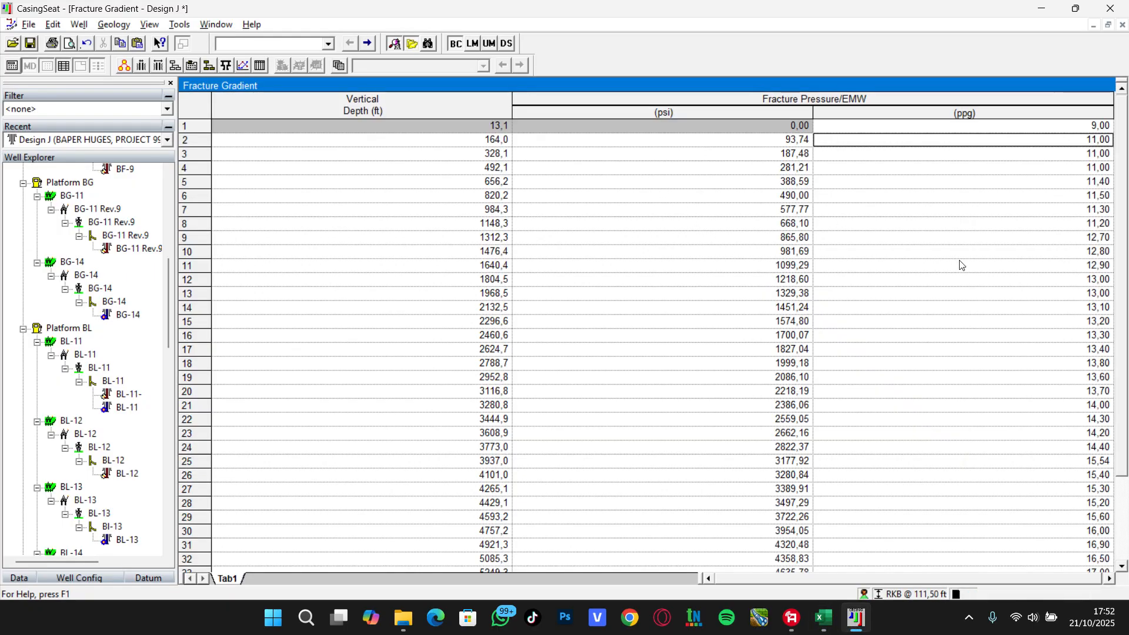
pyautogui.moveTo(964, 321); pyautogui.dragTo(980, 562)
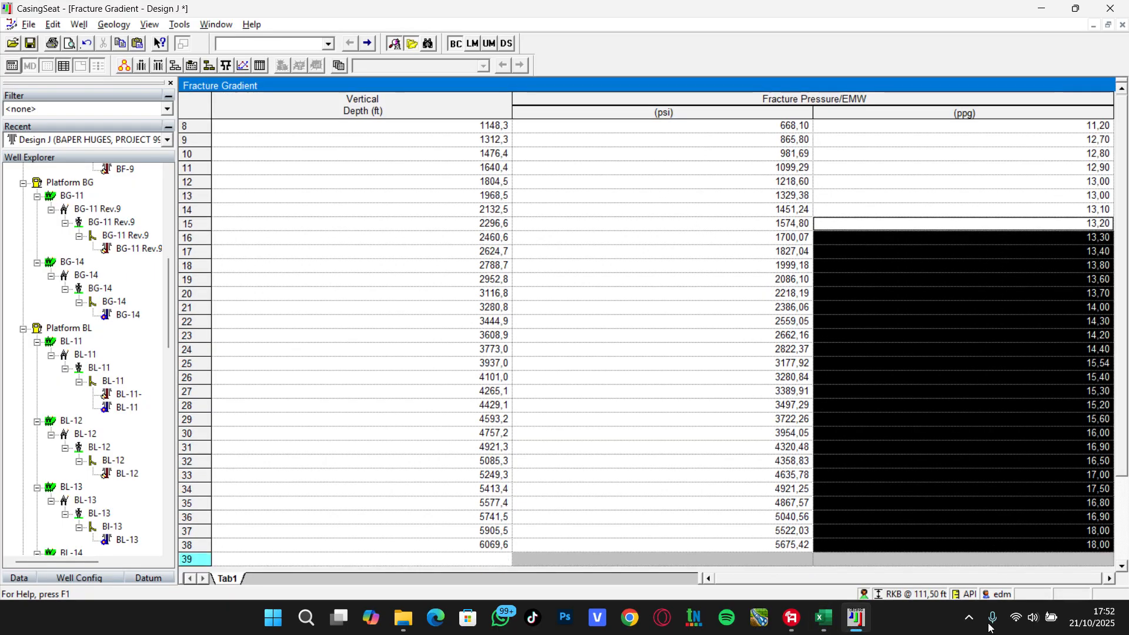
pyautogui.click(724, 433)
# Step: Apply the Geothermal Gradient settings with 80,00 °F surface ambient and the Gradient option at 1,50 °F/100ft, adding no additional temperature points
pyautogui.click(113, 24)
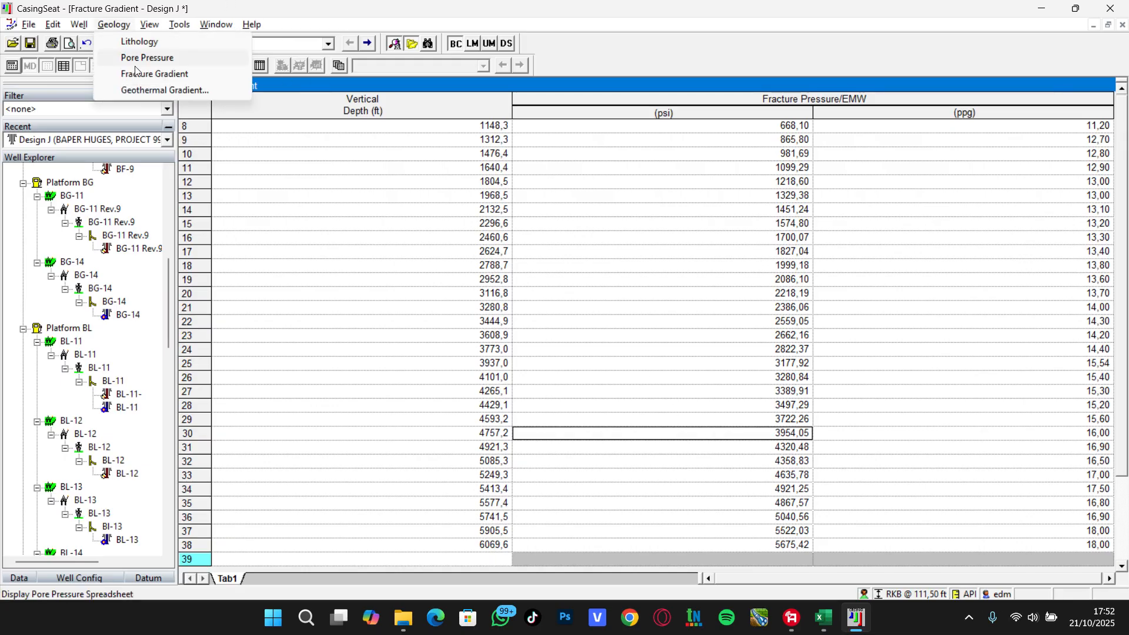
pyautogui.click(136, 89)
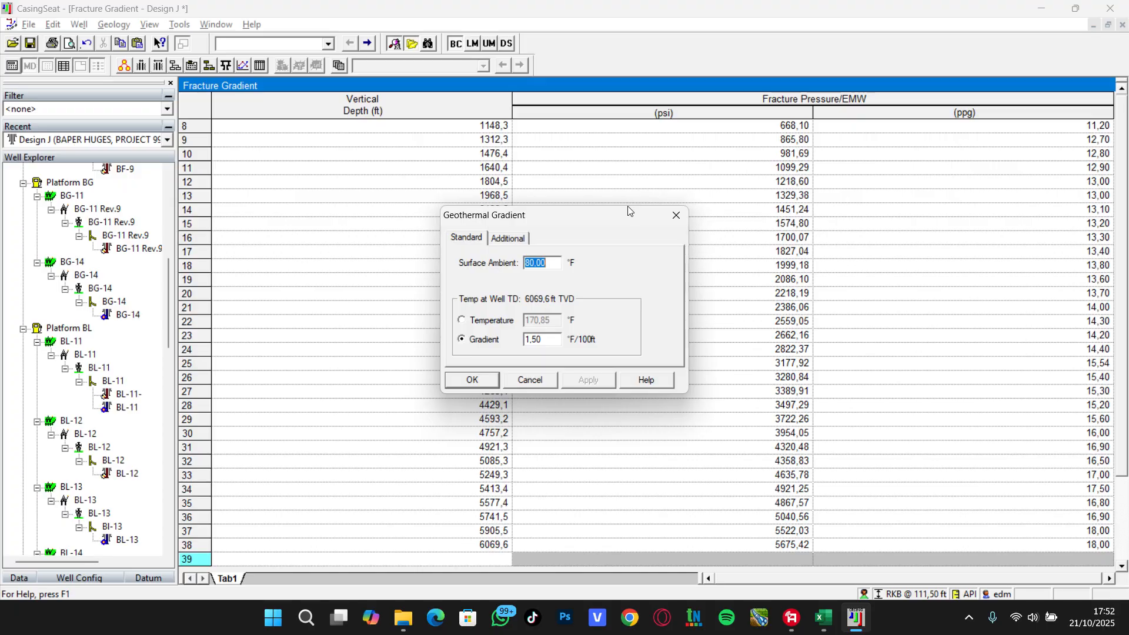
pyautogui.click(551, 261)
pyautogui.click(554, 336)
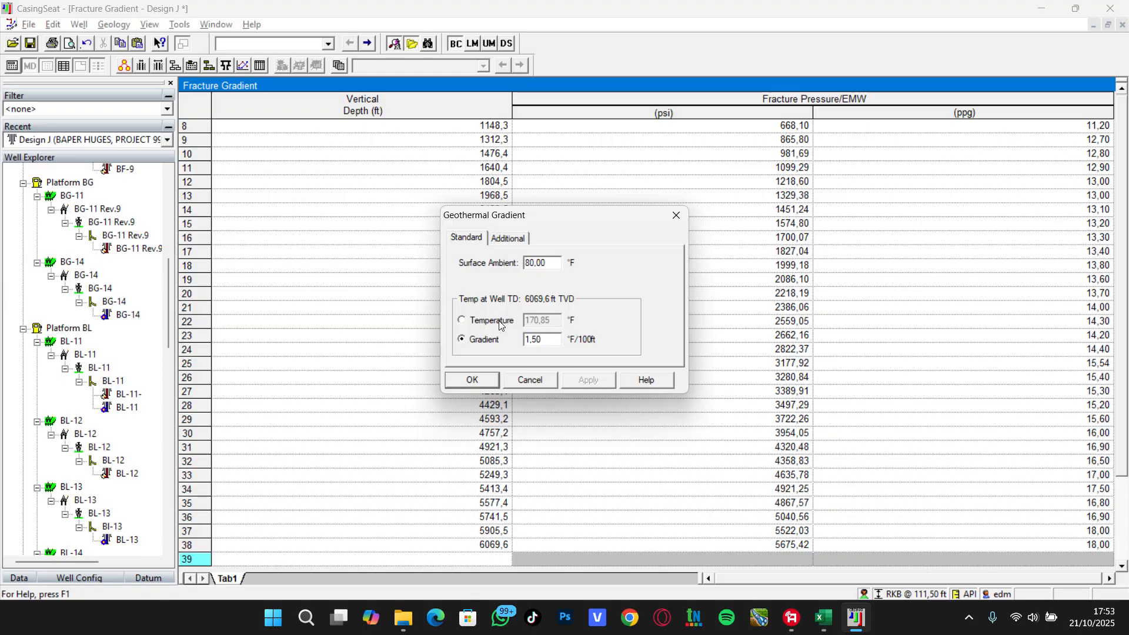
pyautogui.click(498, 324)
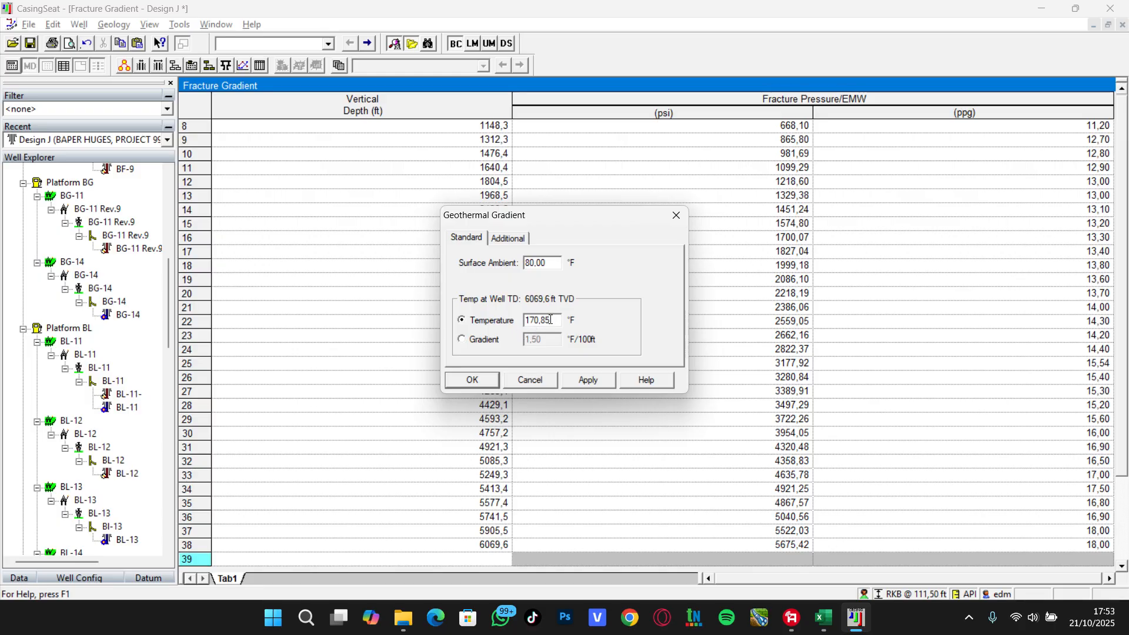
pyautogui.moveTo(553, 320)
pyautogui.mouseDown()
pyautogui.moveTo(529, 320)
pyautogui.moveTo(551, 321)
pyautogui.mouseUp()
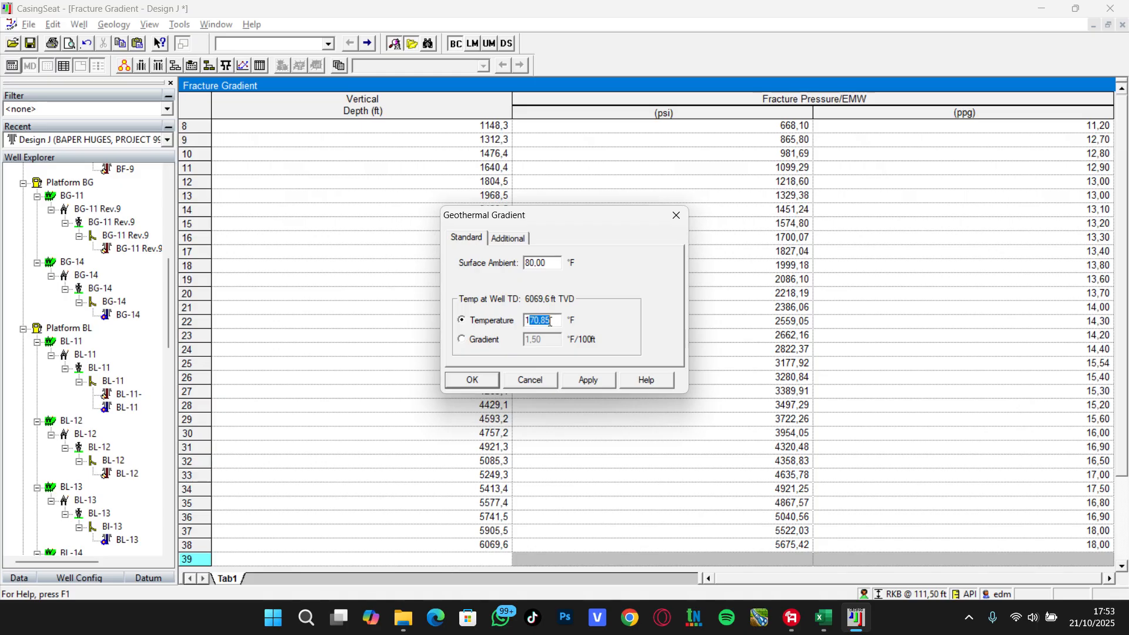
pyautogui.click(478, 342)
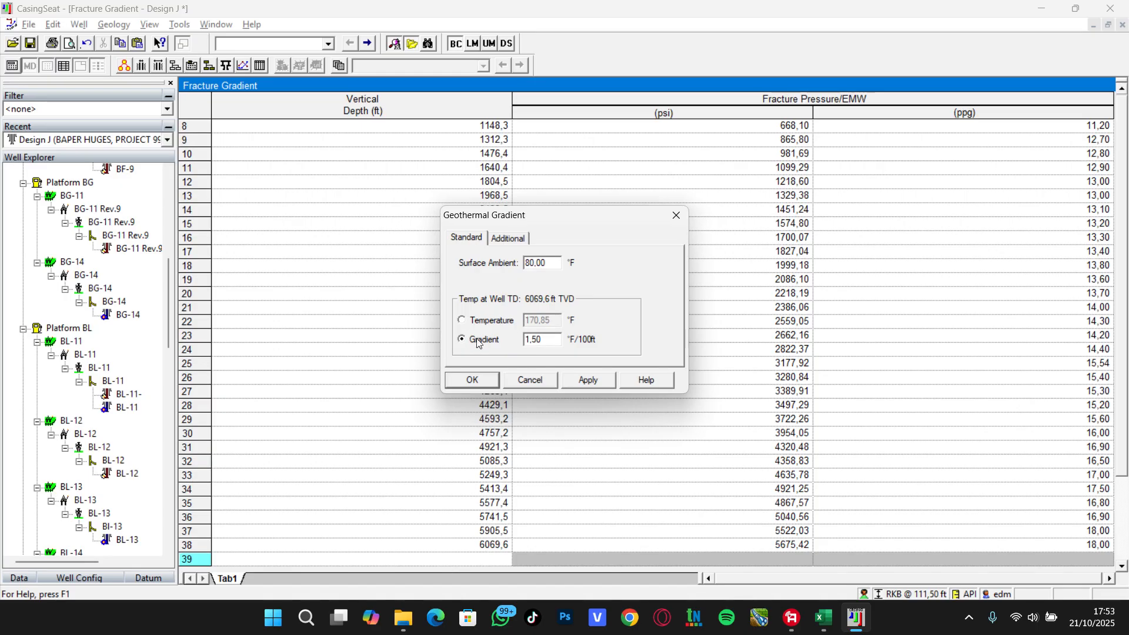
pyautogui.click(500, 244)
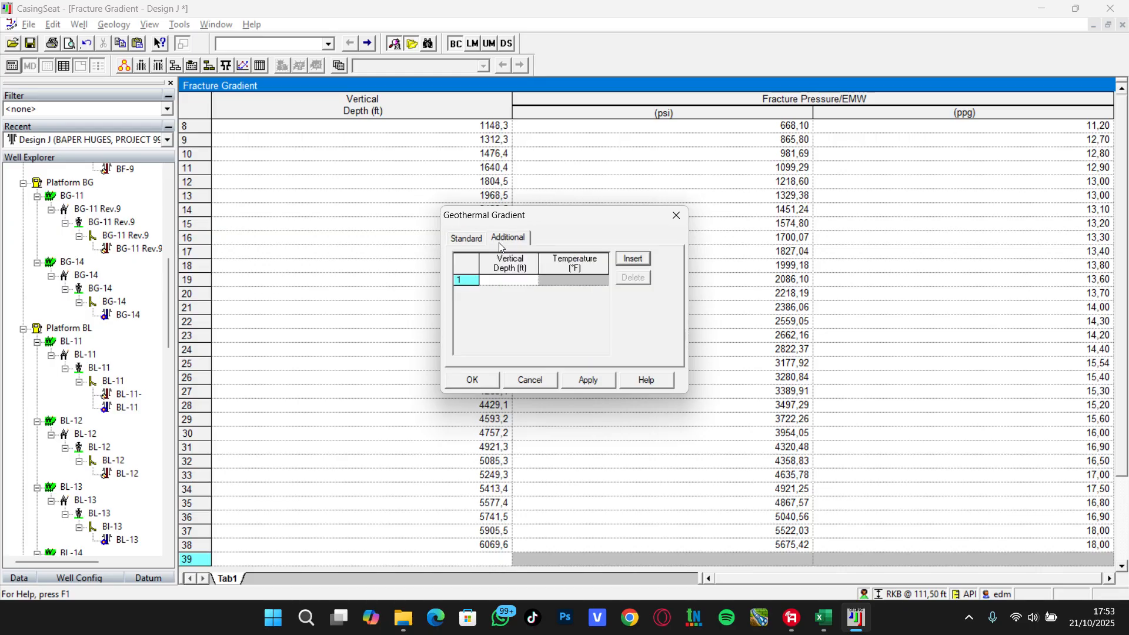
pyautogui.click(517, 282)
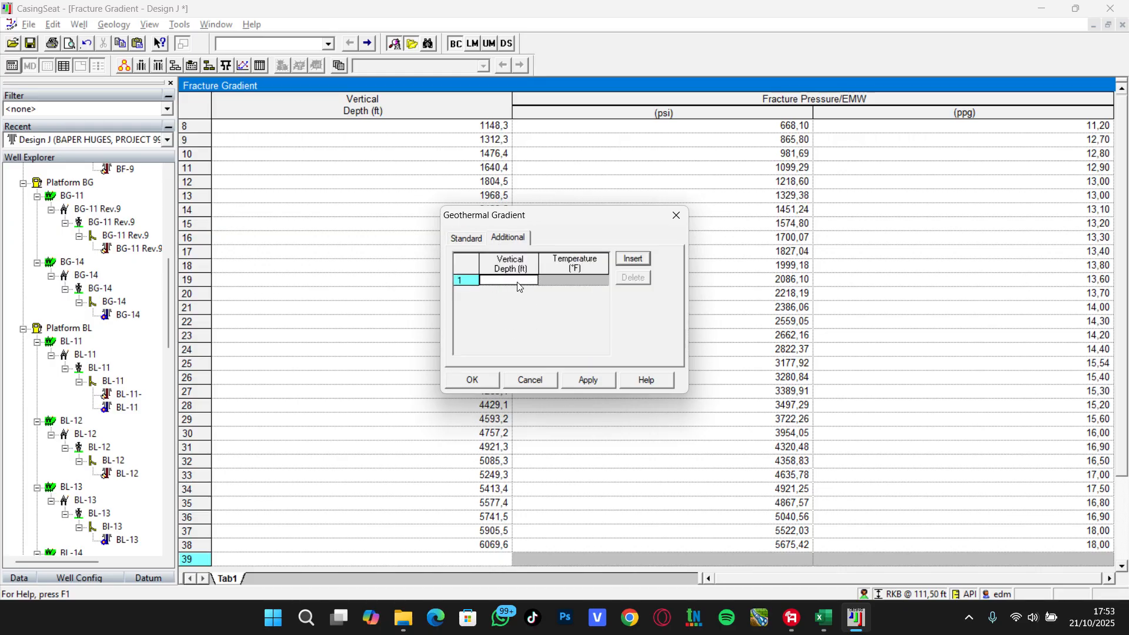
pyautogui.click(479, 241)
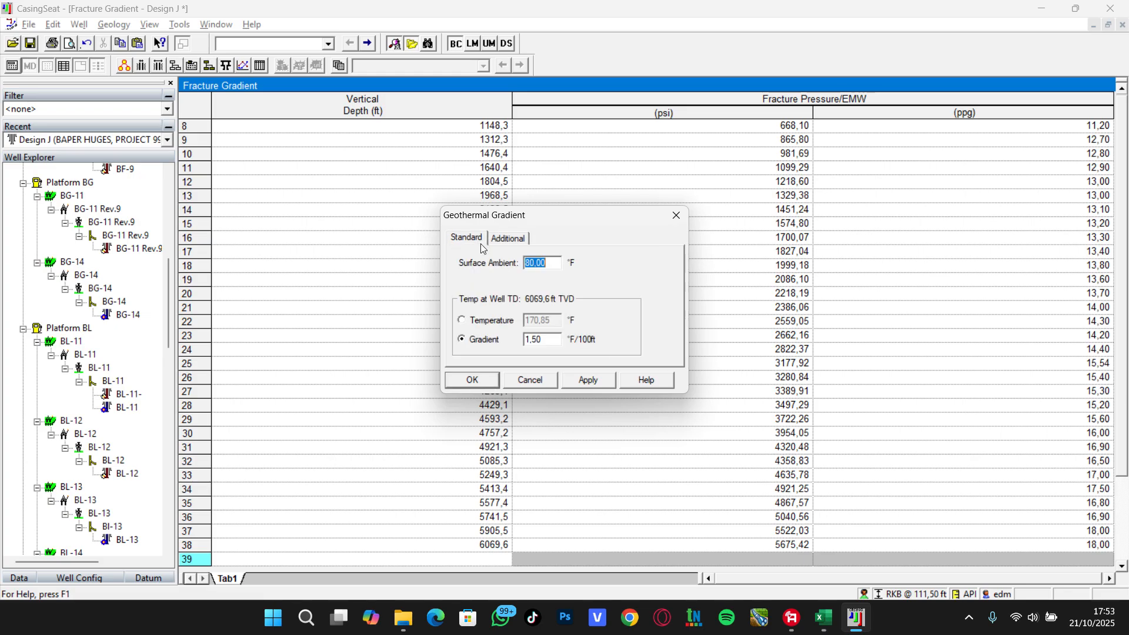
pyautogui.click(594, 380)
pyautogui.click(497, 380)
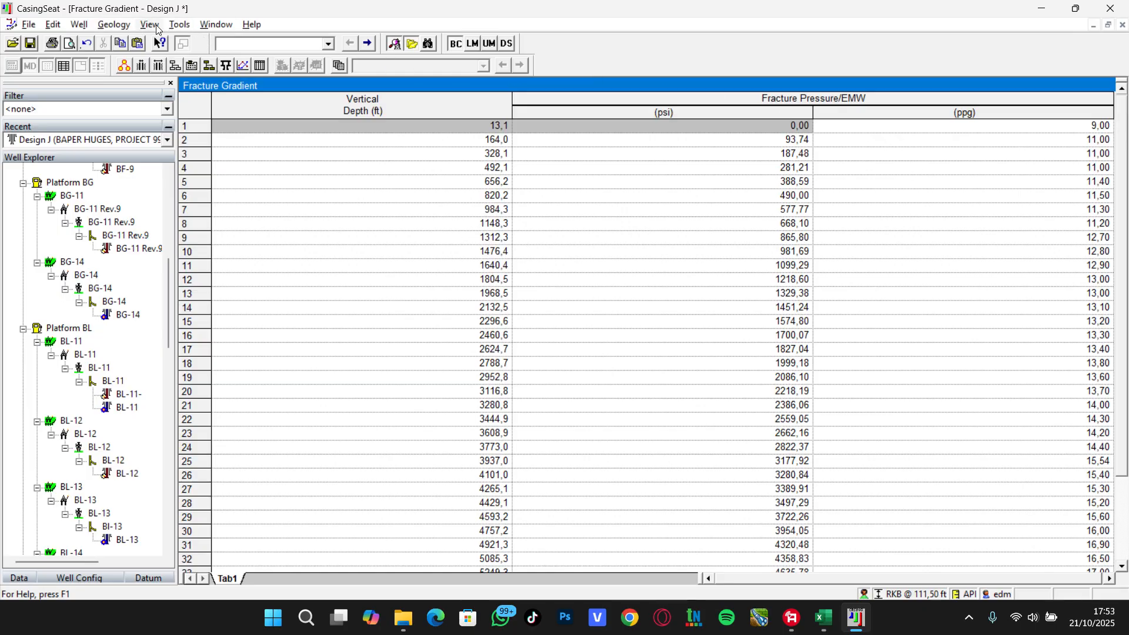
# Step: Open the Calculate settings and set the lower and upper margins of both pore pressure and fracture gradient to 0,30 ppg
pyautogui.click(113, 26)
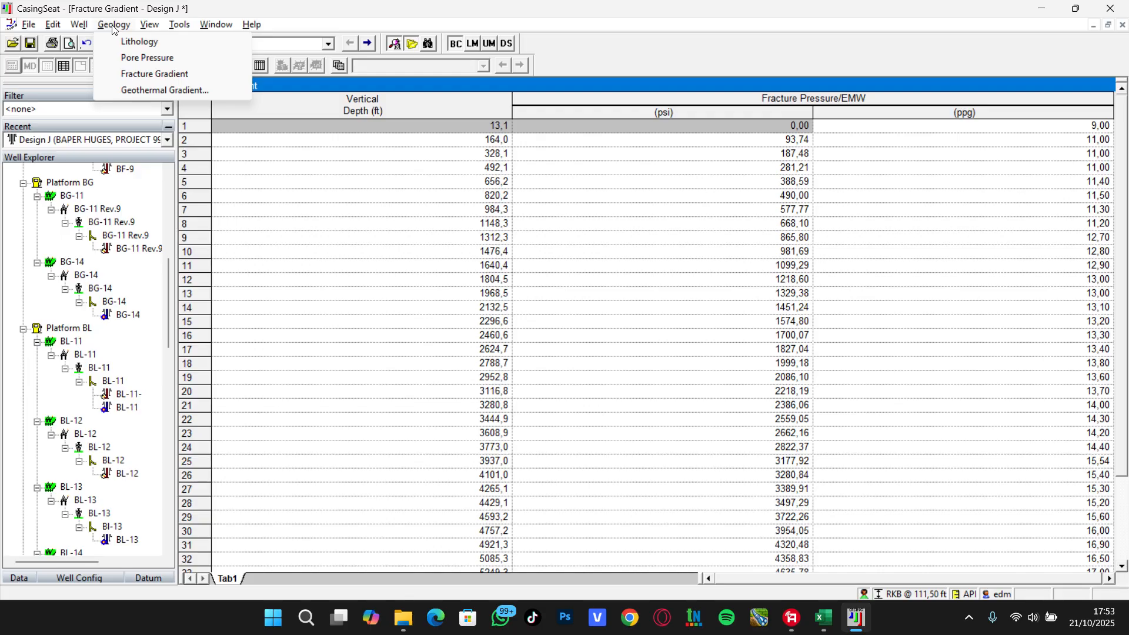
pyautogui.click(114, 26)
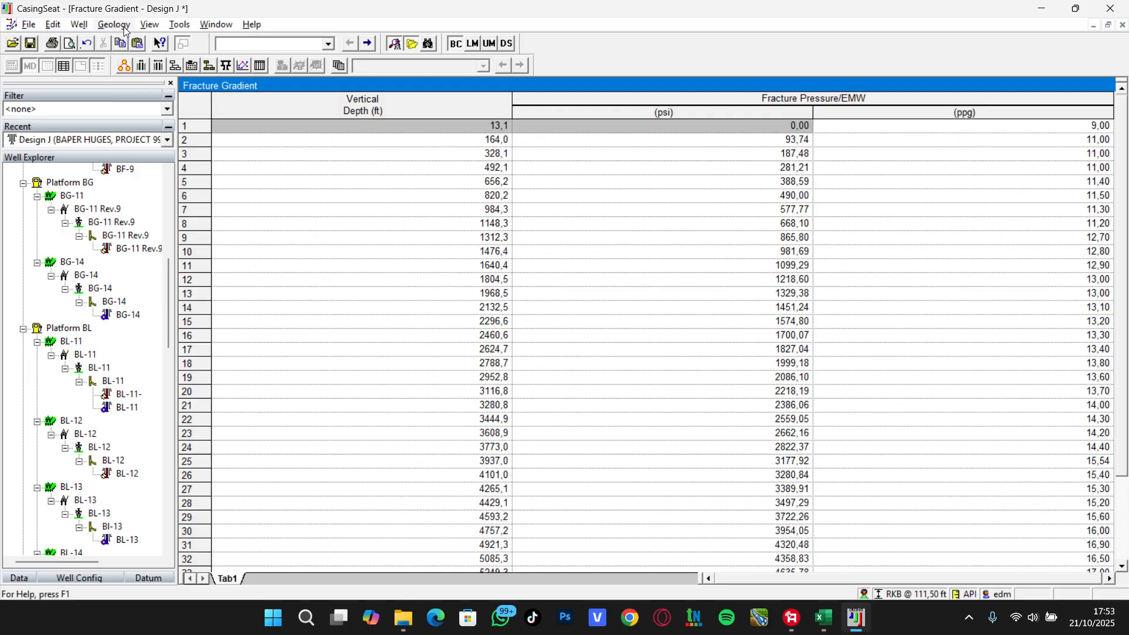
pyautogui.click(150, 26)
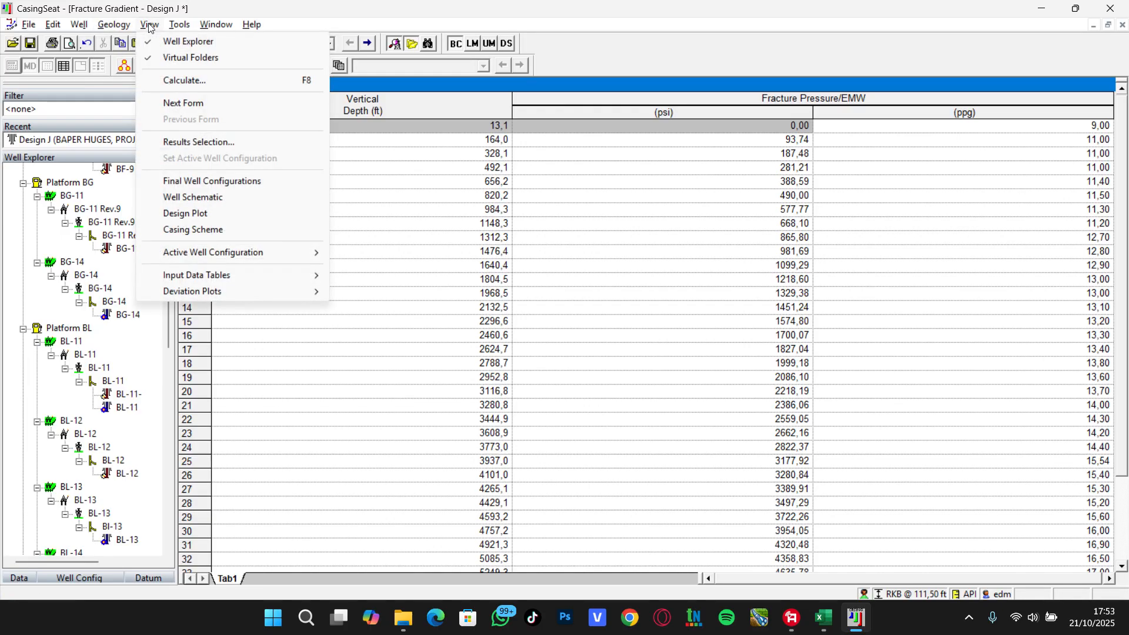
pyautogui.click(178, 81)
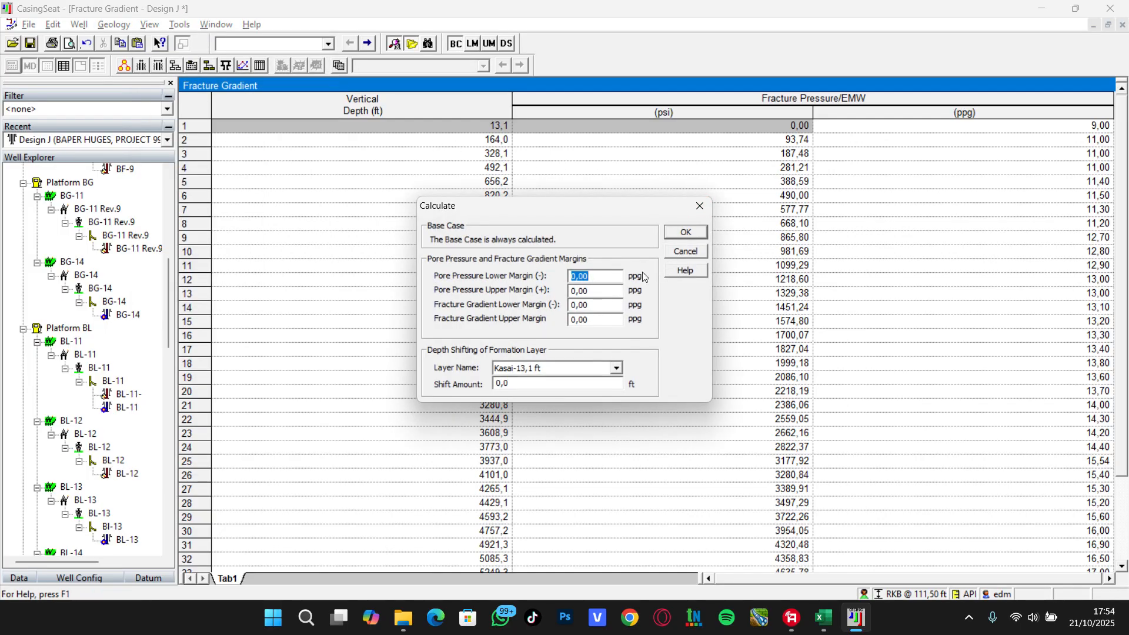
pyautogui.moveTo(551, 214); pyautogui.dragTo(511, 172)
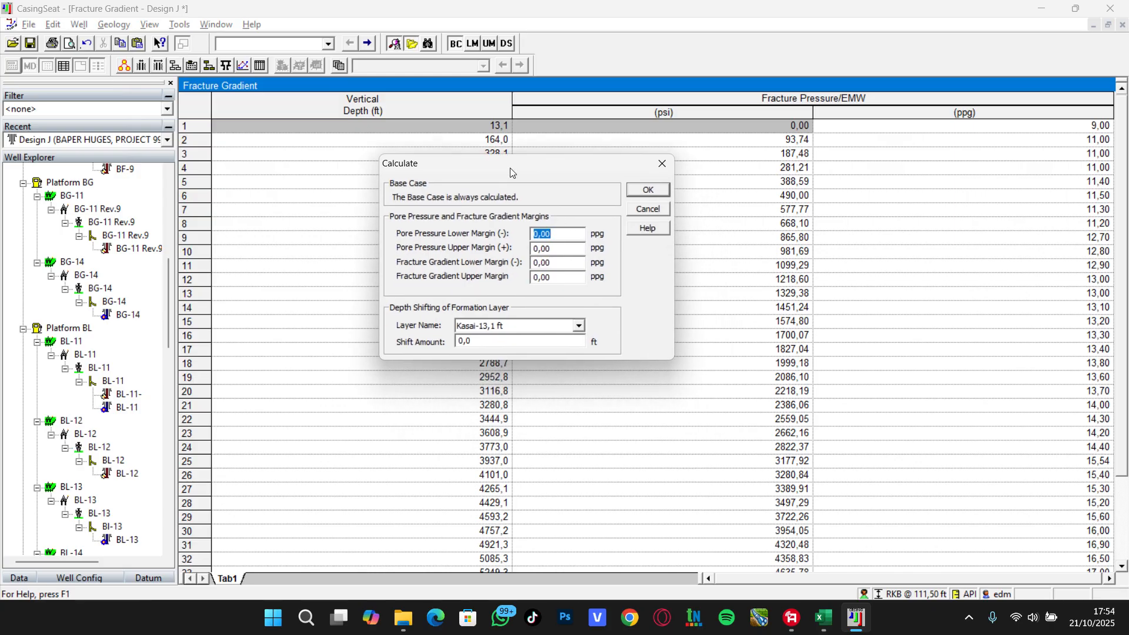
pyautogui.click(554, 235)
pyautogui.write('30')
pyautogui.press('Tab')
pyautogui.write('0,3')
pyautogui.doubleClick(561, 276)
pyautogui.click(561, 275)
# Step: Run the calculation with the Kasai-13,1 ft layer selected and a depth shift of 0,0 ft
pyautogui.click(516, 327)
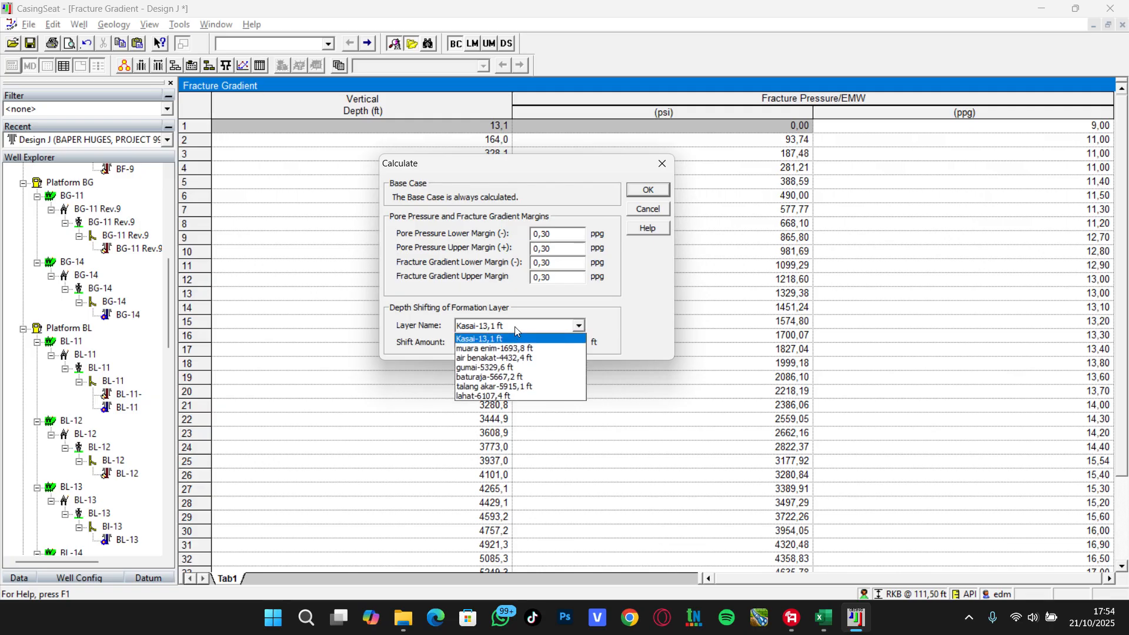
pyautogui.click(514, 326)
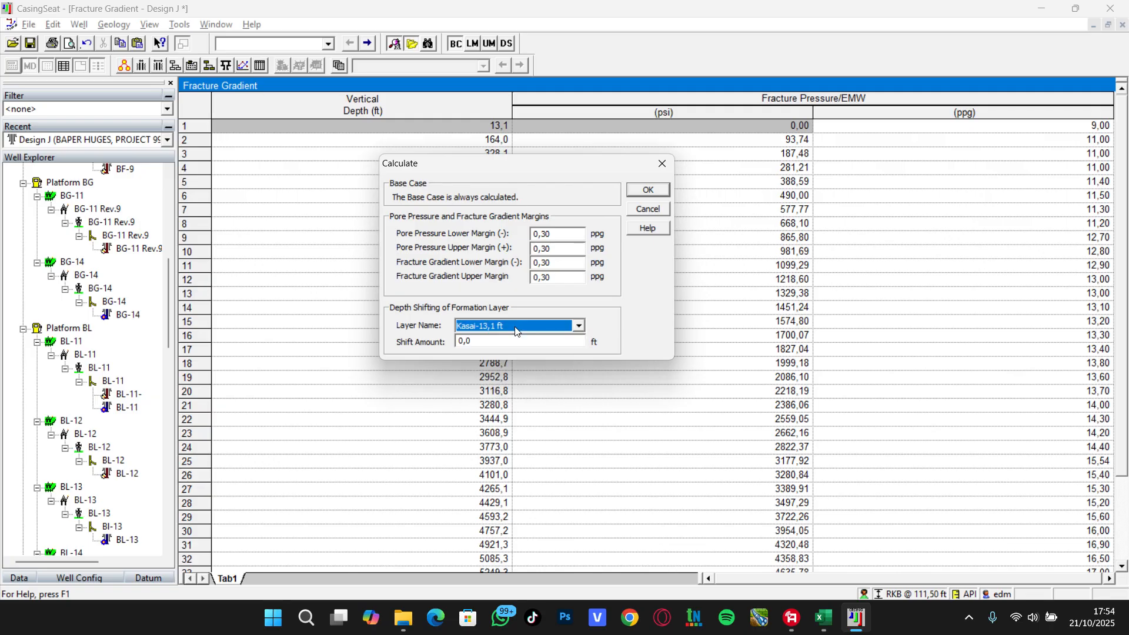
pyautogui.click(488, 341)
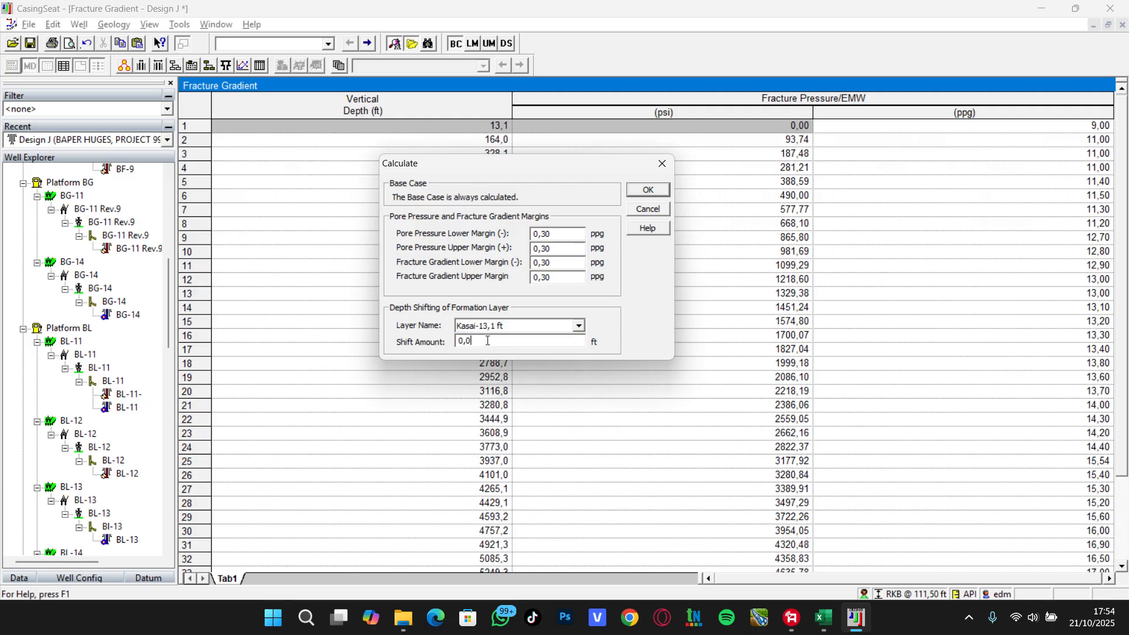
pyautogui.click(647, 189)
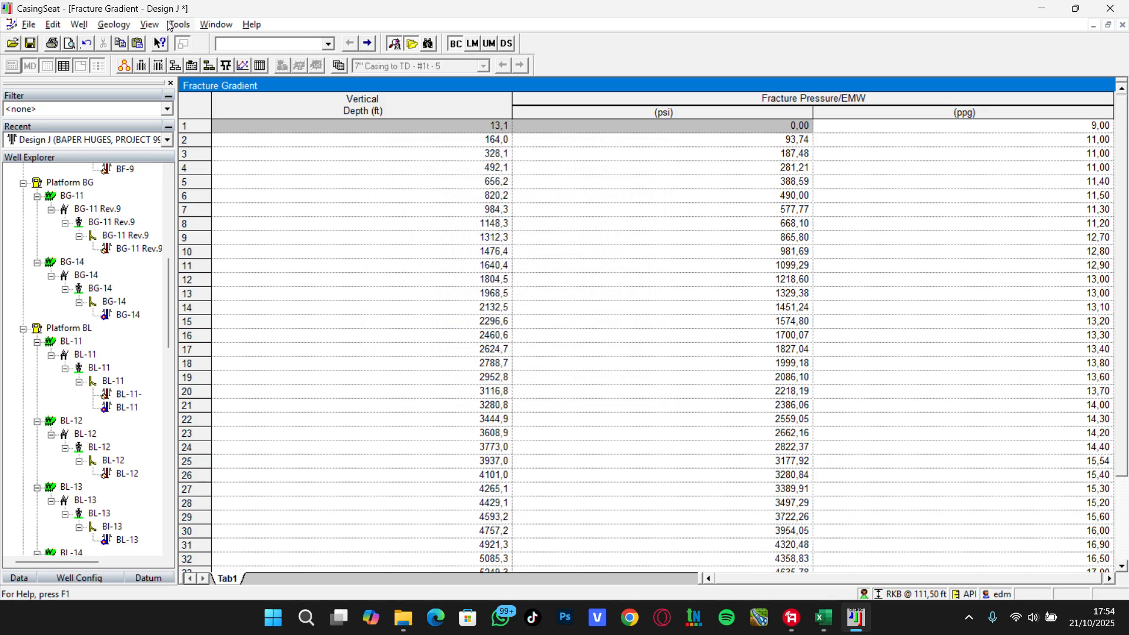
# Step: Display the Design Plot for the 7" Casing to TD - #1t - 5 configuration and check which configurations can be chosen
pyautogui.click(176, 24)
pyautogui.moveTo(160, 28)
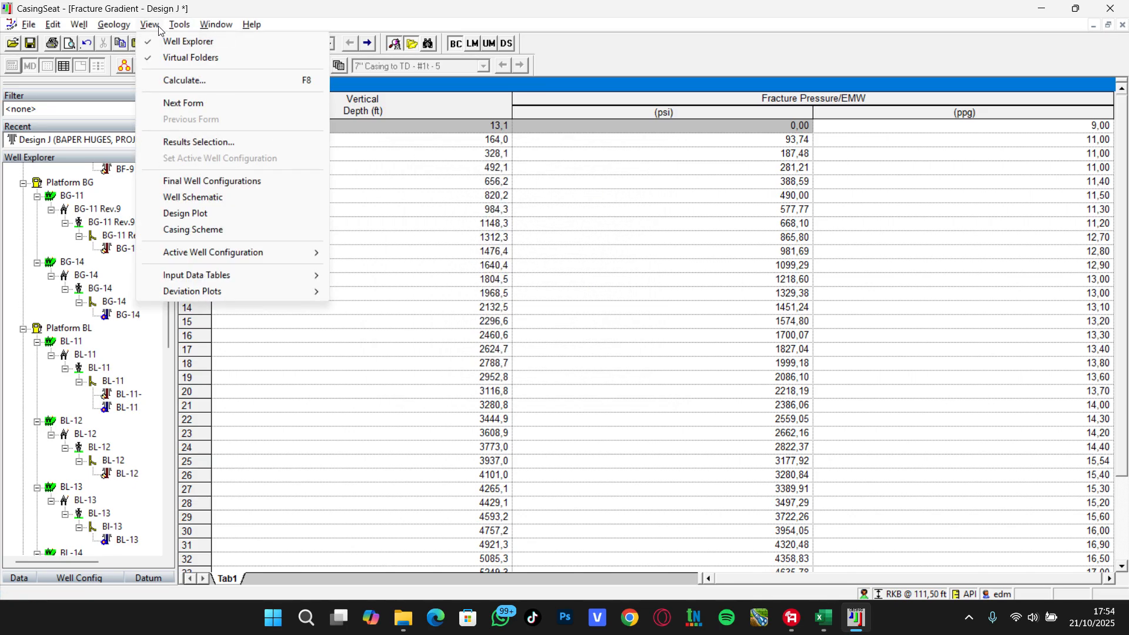
pyautogui.click(186, 214)
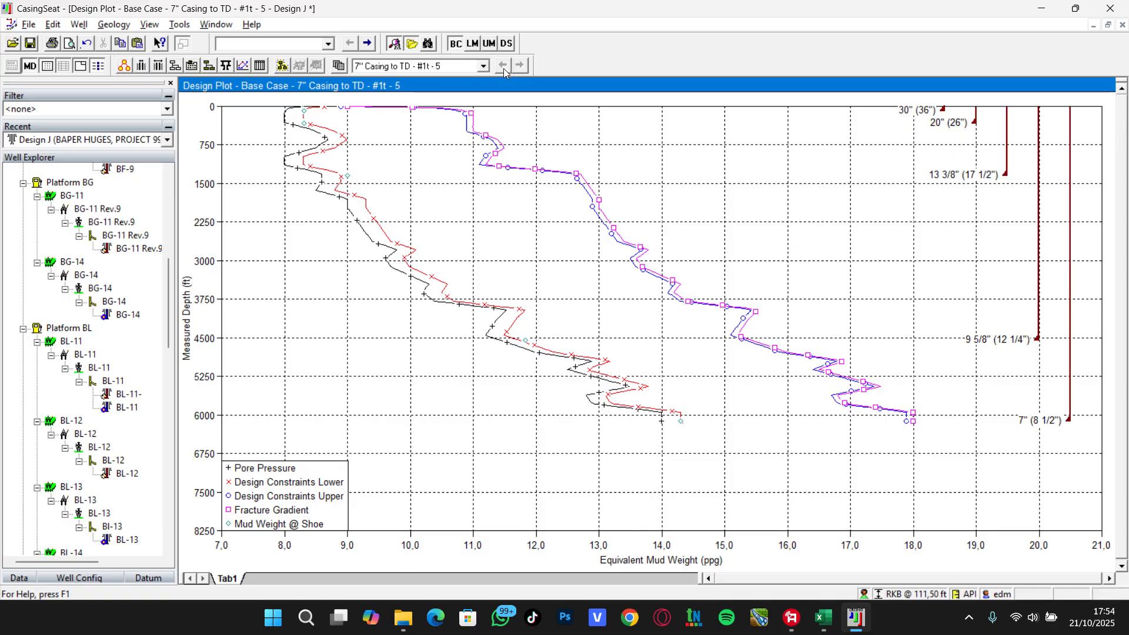
pyautogui.click(443, 67)
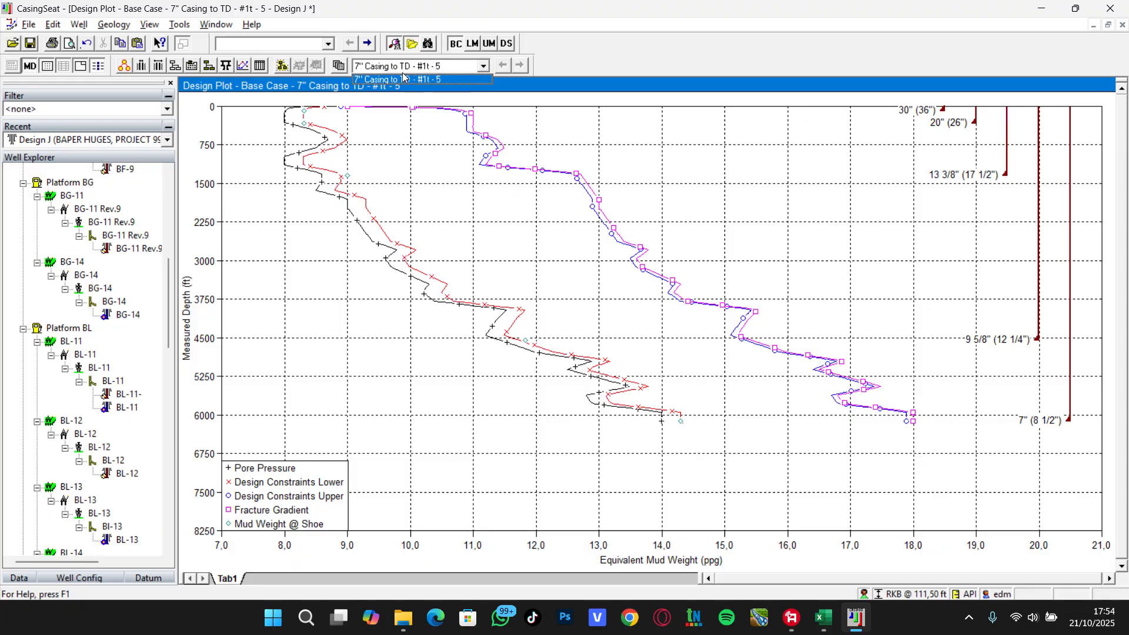
pyautogui.click(436, 80)
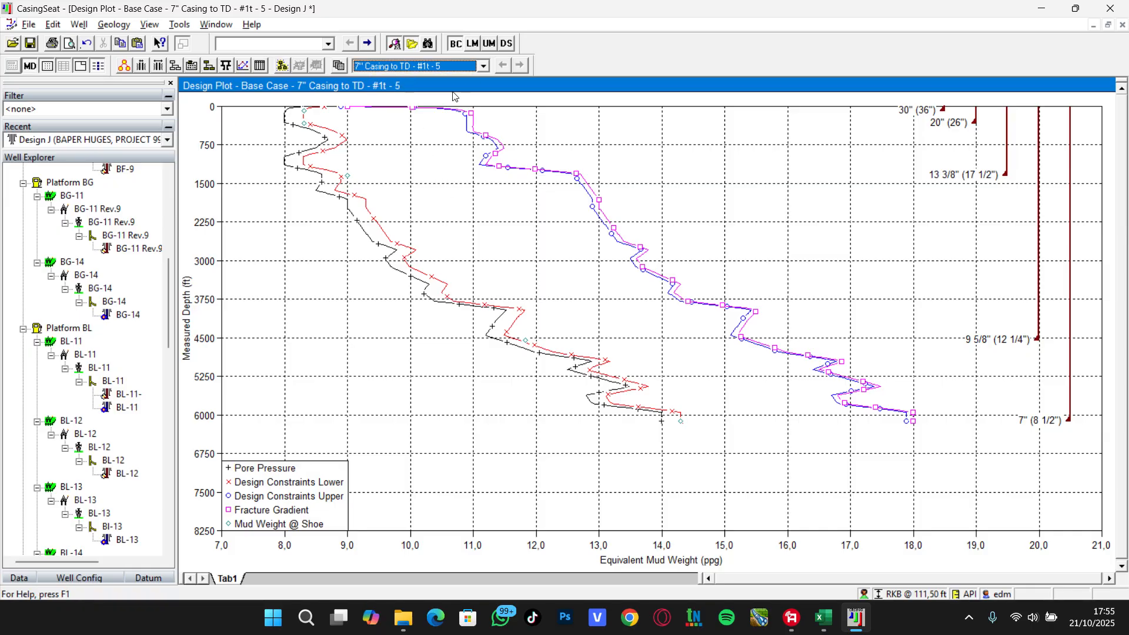
pyautogui.click(436, 71)
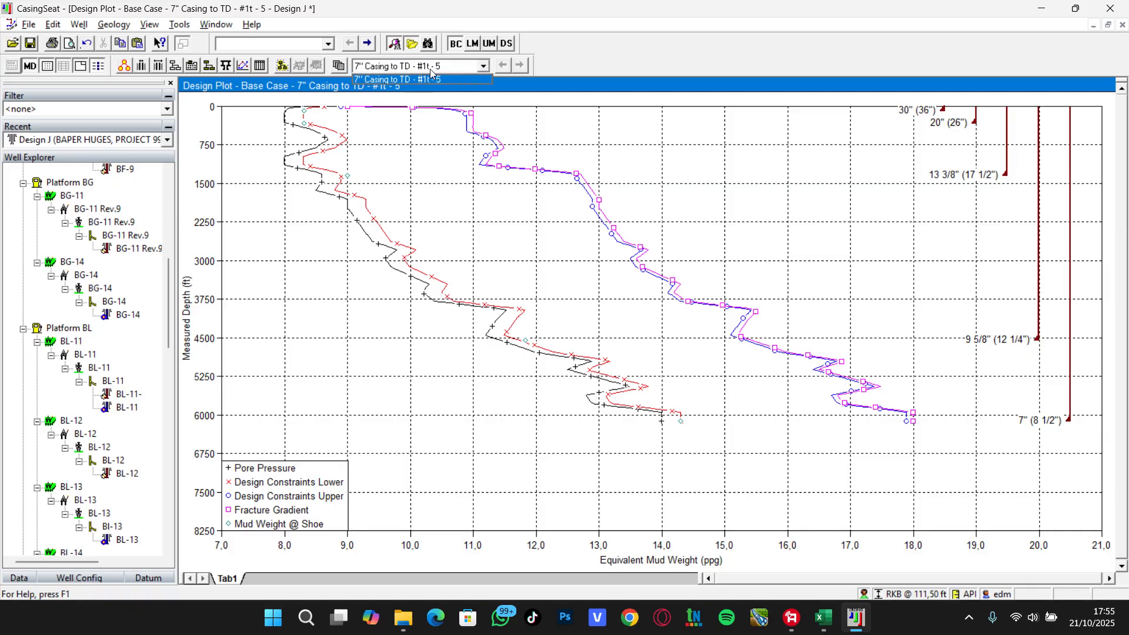
pyautogui.click(398, 69)
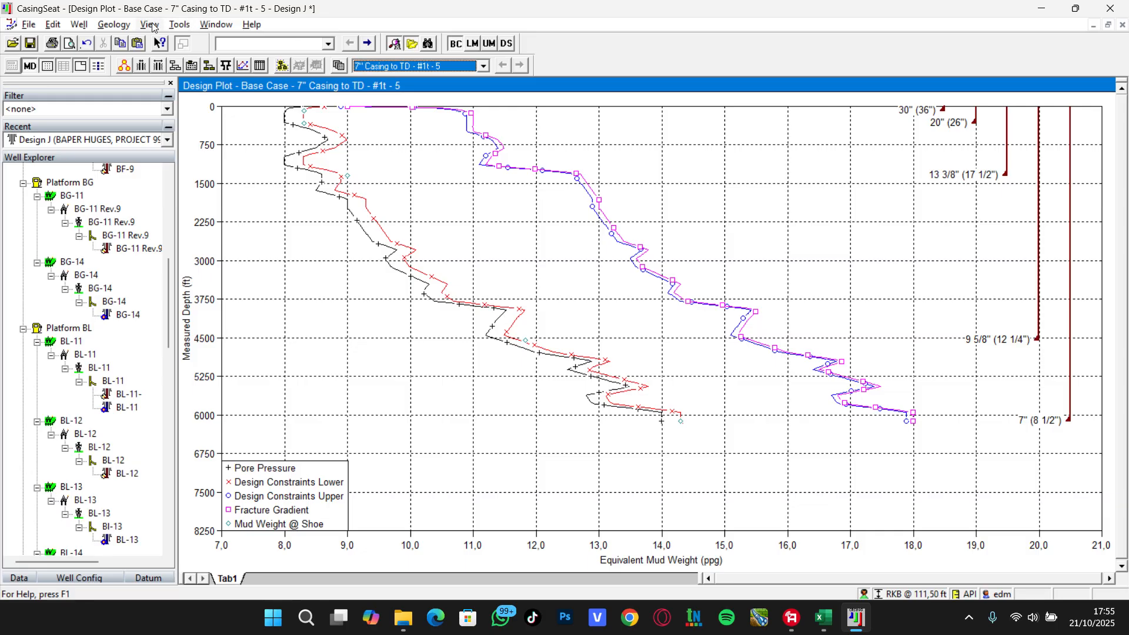
# Step: Show the Well Schematic and turn off its Non-Deviated view option to draw the actual well path
pyautogui.click(150, 25)
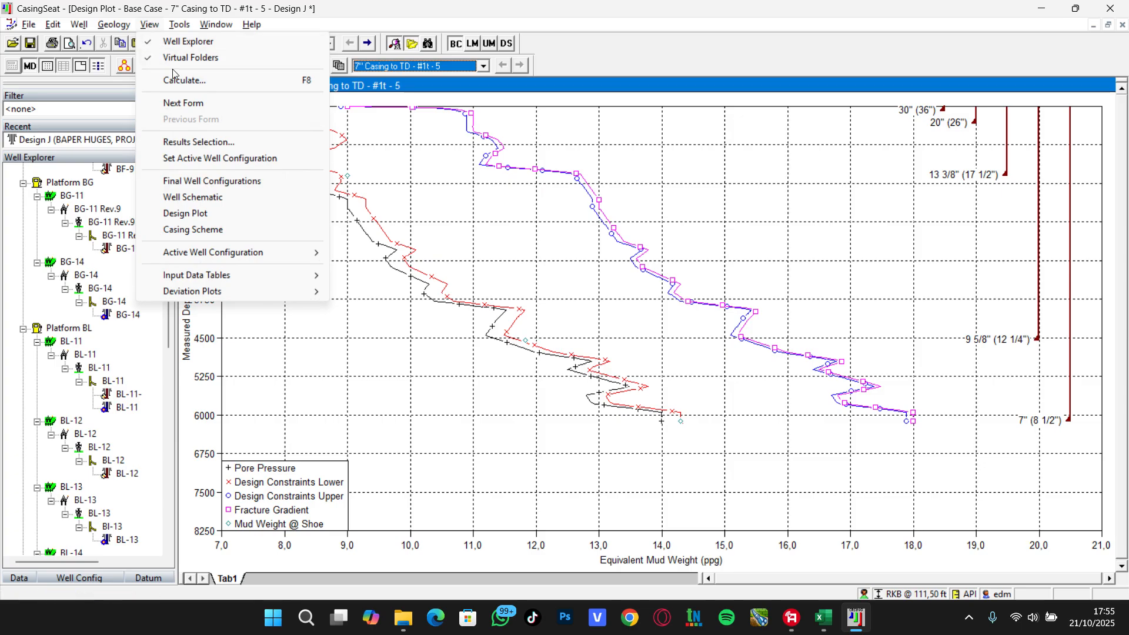
pyautogui.click(206, 203)
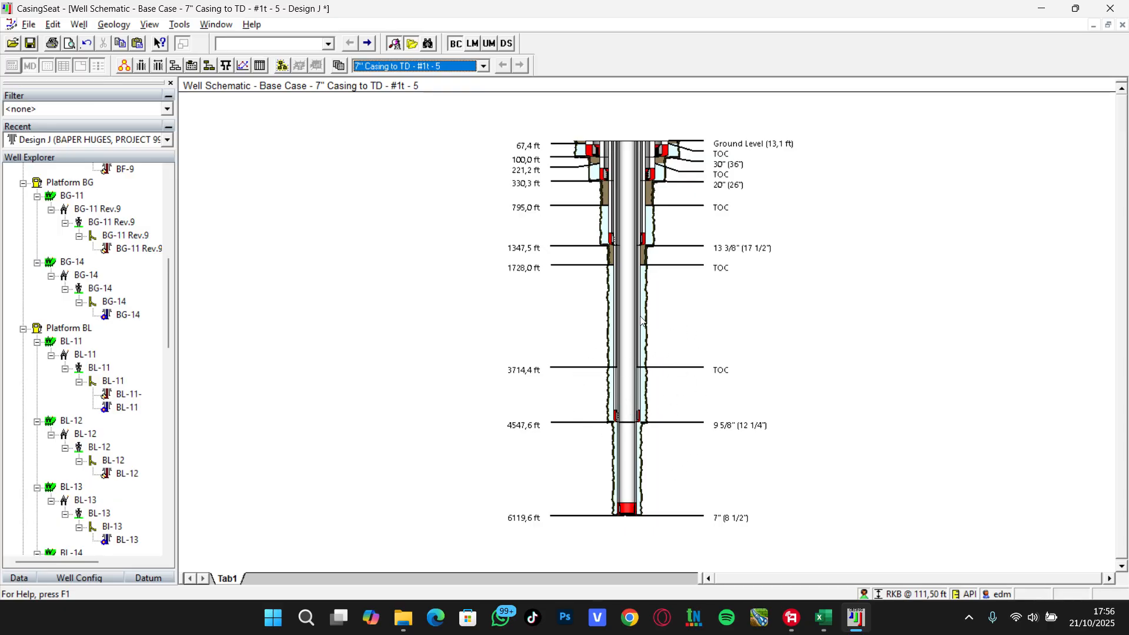
pyautogui.rightClick(396, 348)
pyautogui.click(363, 419)
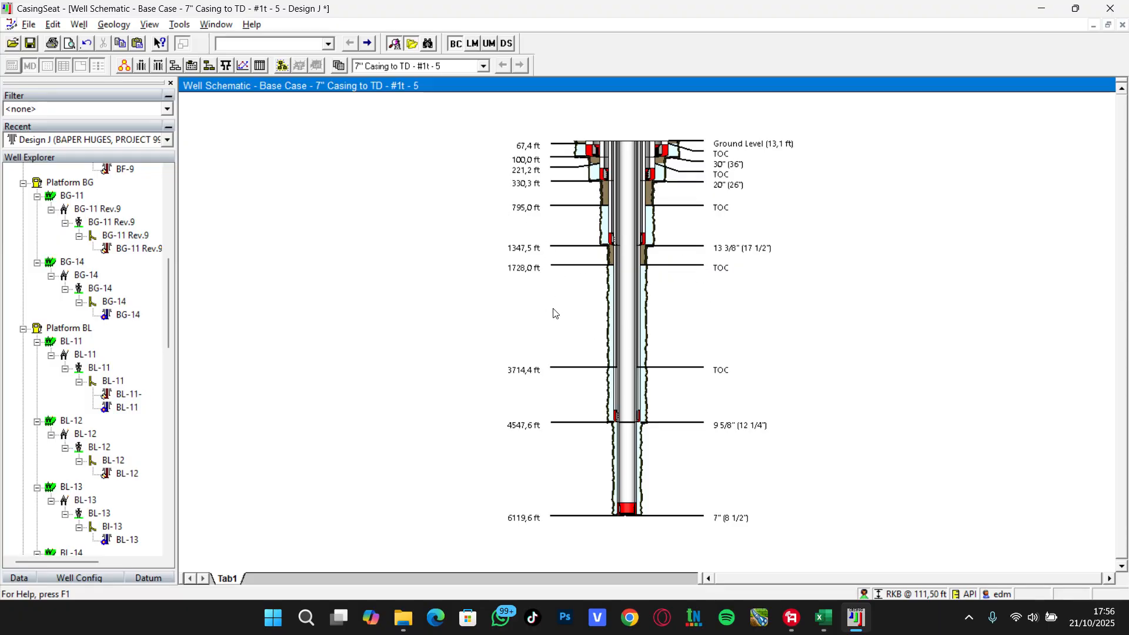
pyautogui.rightClick(380, 304)
pyautogui.click(428, 412)
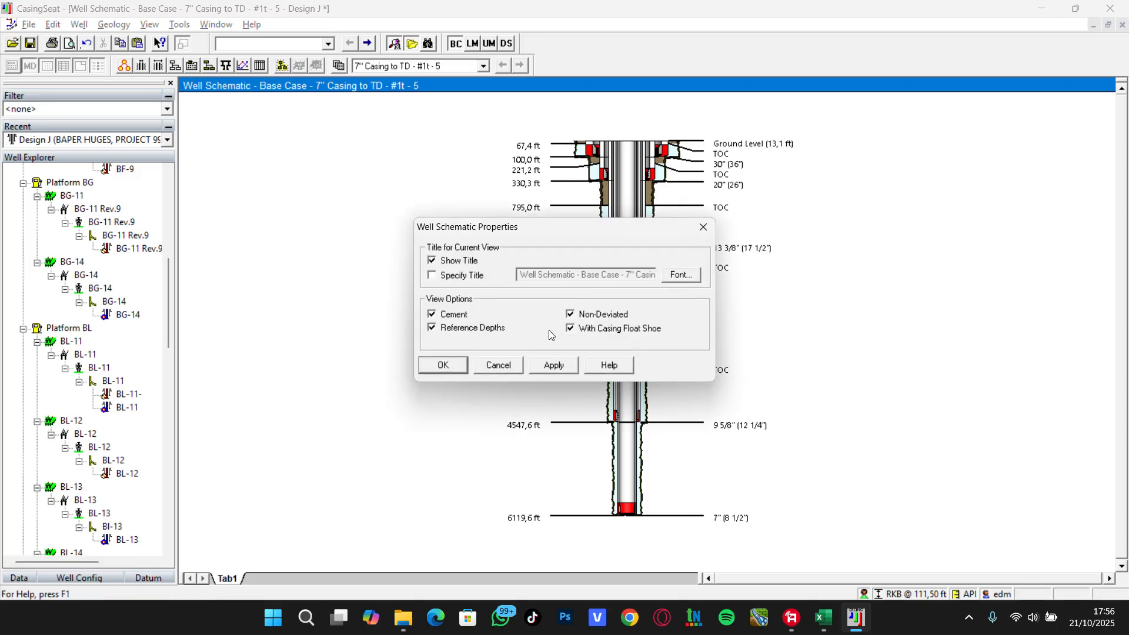
pyautogui.moveTo(544, 227); pyautogui.dragTo(310, 217)
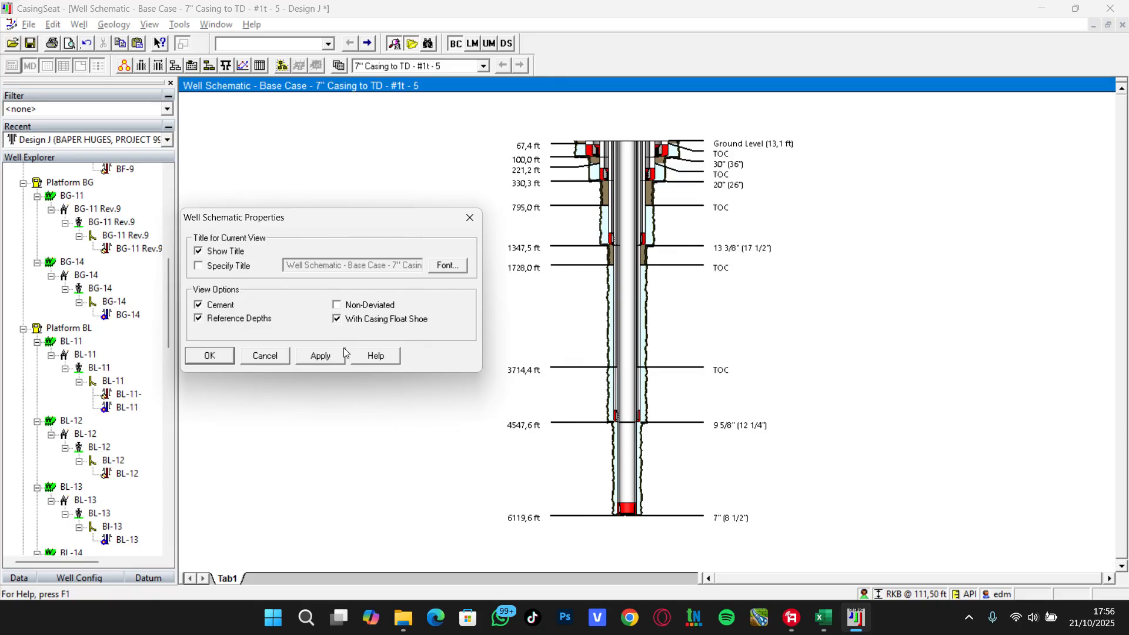
pyautogui.click(321, 357)
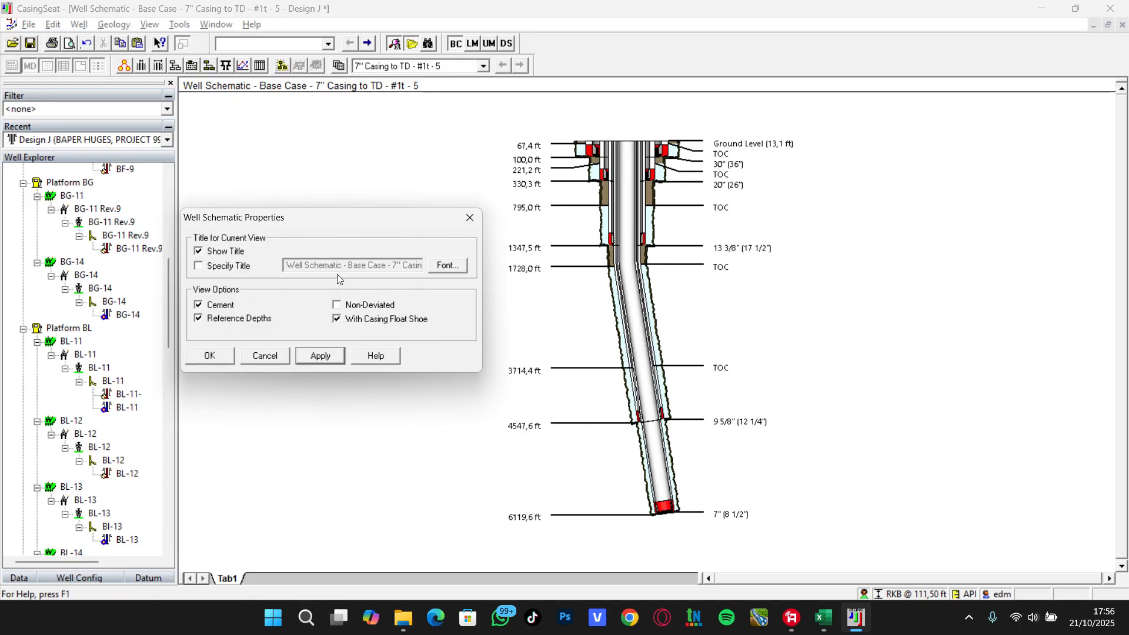
# Step: Hide the cement, reference depths and casing float shoes in the Well Schematic
pyautogui.moveTo(324, 226); pyautogui.dragTo(327, 109)
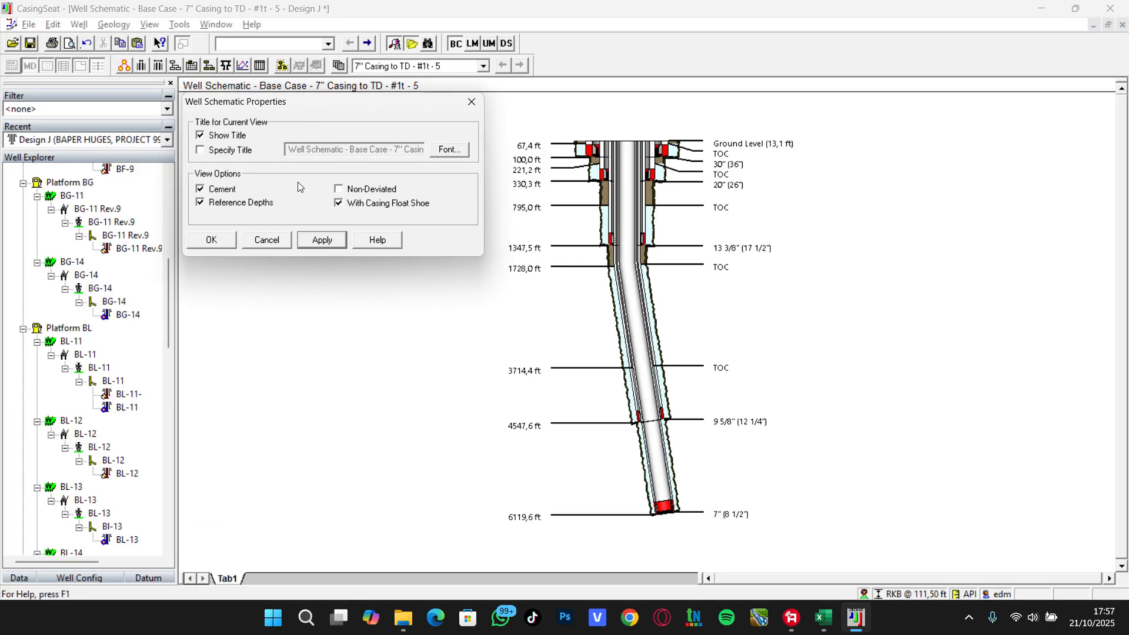
pyautogui.click(214, 188)
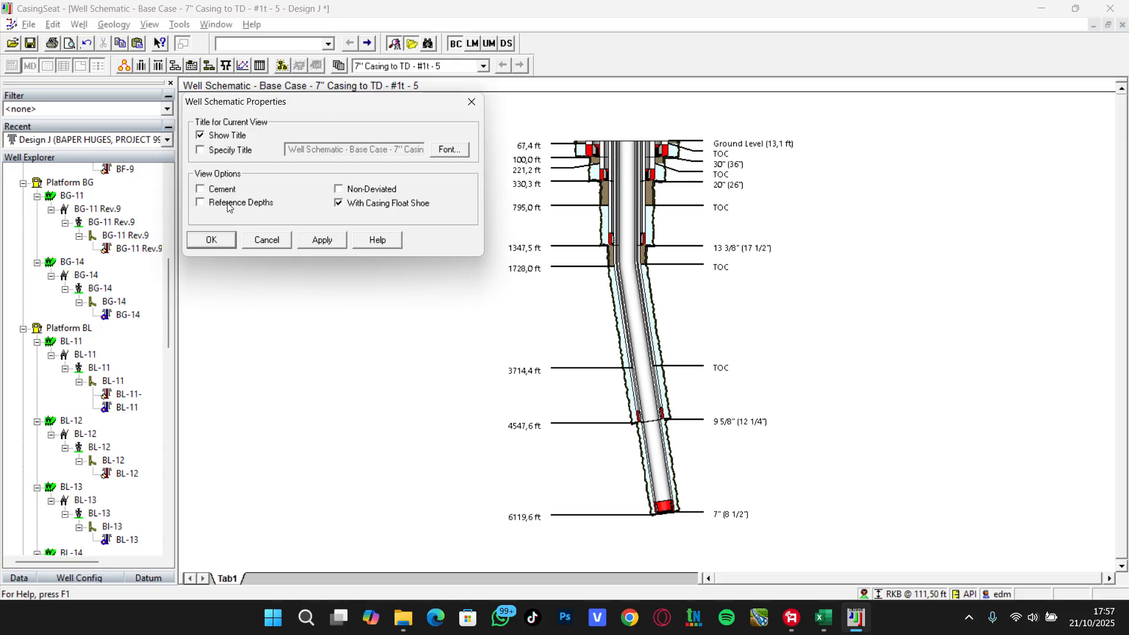
pyautogui.click(351, 206)
pyautogui.click(340, 241)
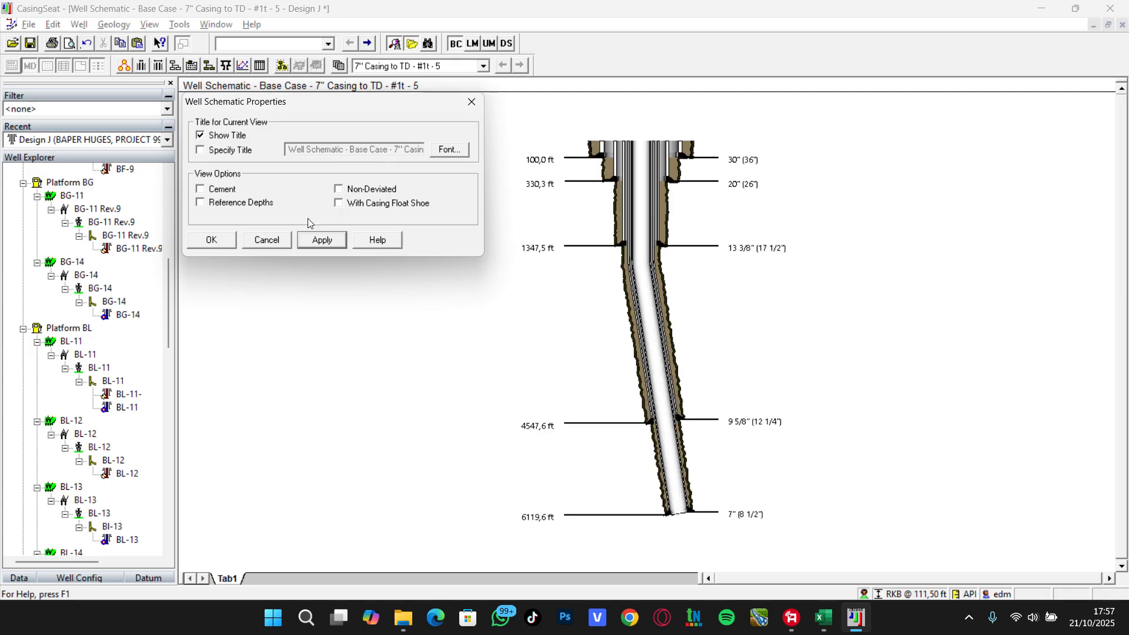
# Step: Restore the casing float shoes, reference depths and cement in the Well Schematic
pyautogui.click(339, 203)
pyautogui.click(317, 241)
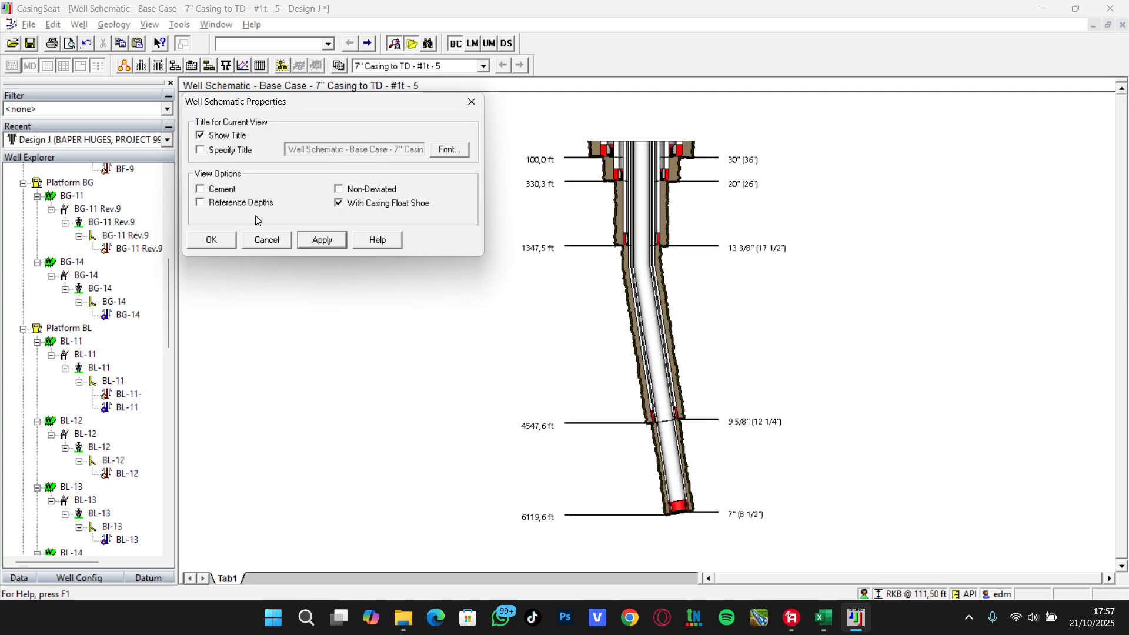
pyautogui.click(230, 203)
pyautogui.click(213, 190)
pyautogui.click(321, 241)
# Step: Specify the schematic's title as "Well Schematic - Base Case" and accept the Well Schematic Properties
pyautogui.click(224, 151)
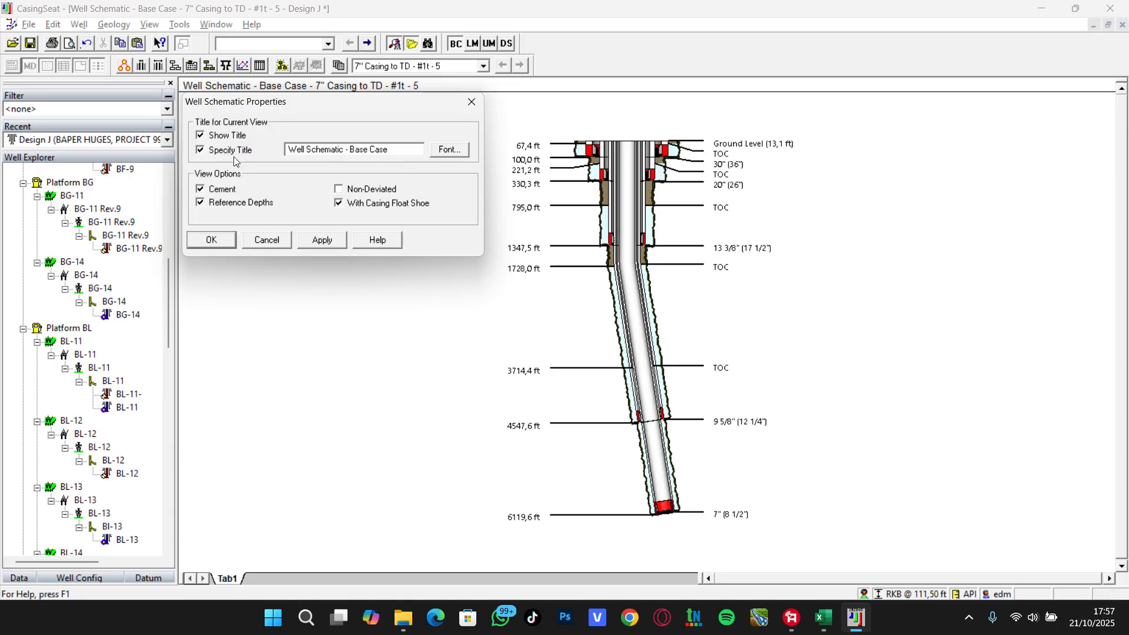
pyautogui.click(322, 241)
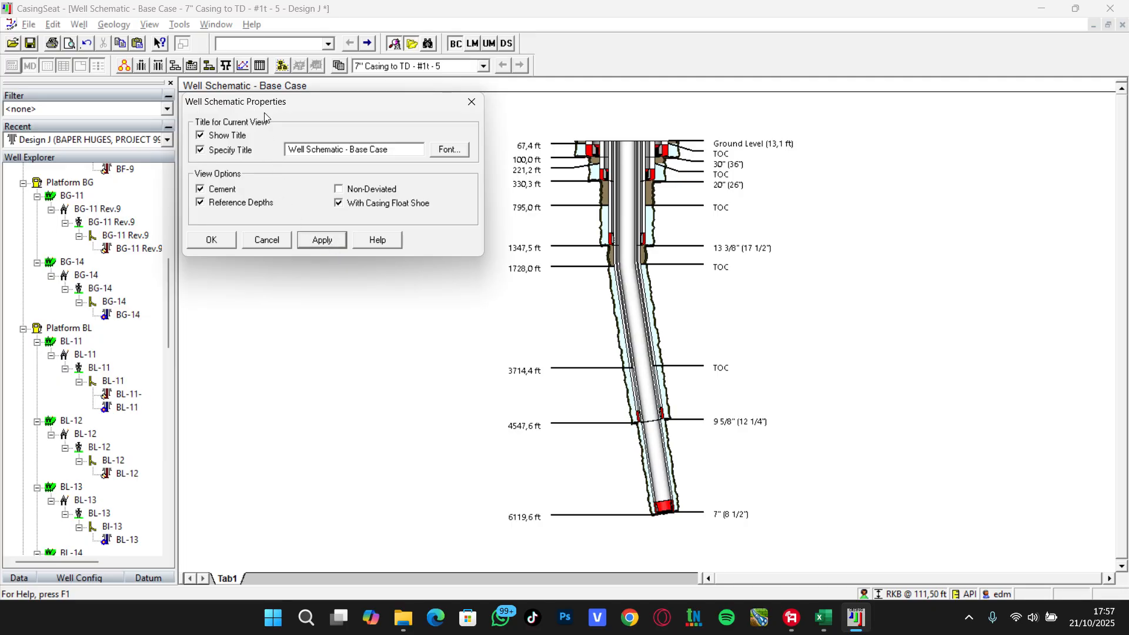
pyautogui.moveTo(264, 111); pyautogui.dragTo(315, 178)
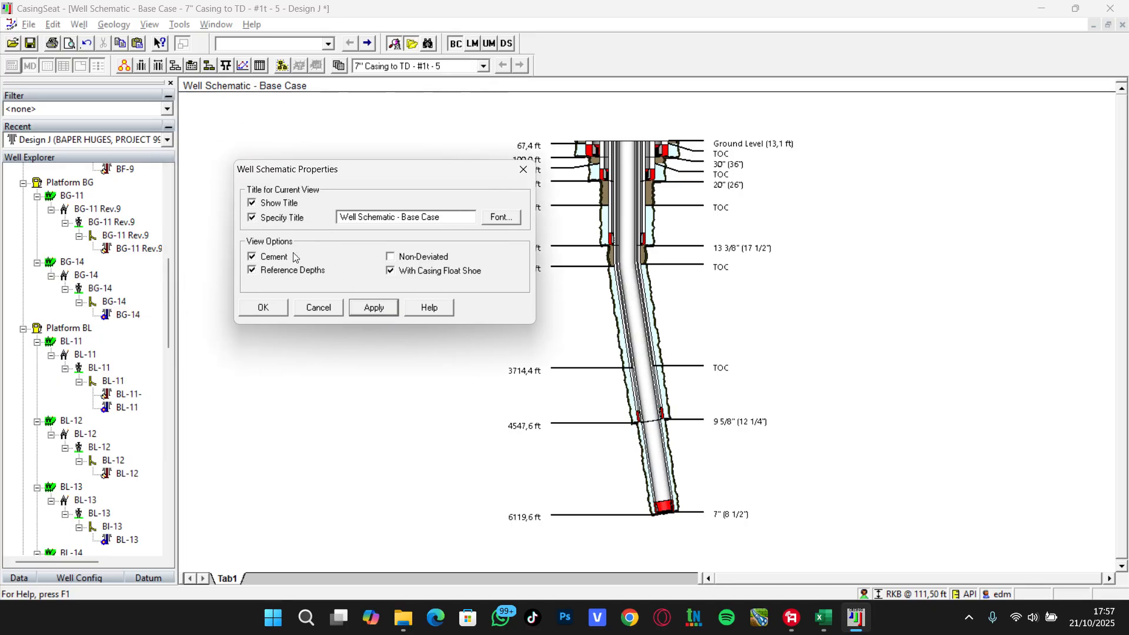
pyautogui.click(263, 307)
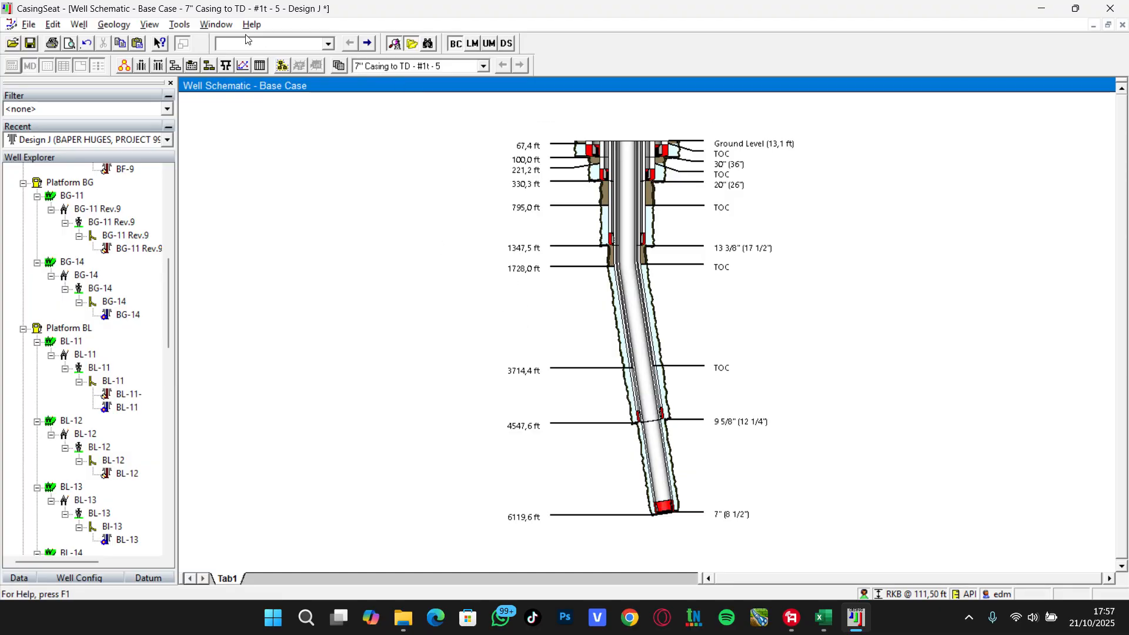
# Step: Set the 7" Casing to TD - #1t - 5 result as the active well configuration and open its Casing Scheme
pyautogui.click(150, 25)
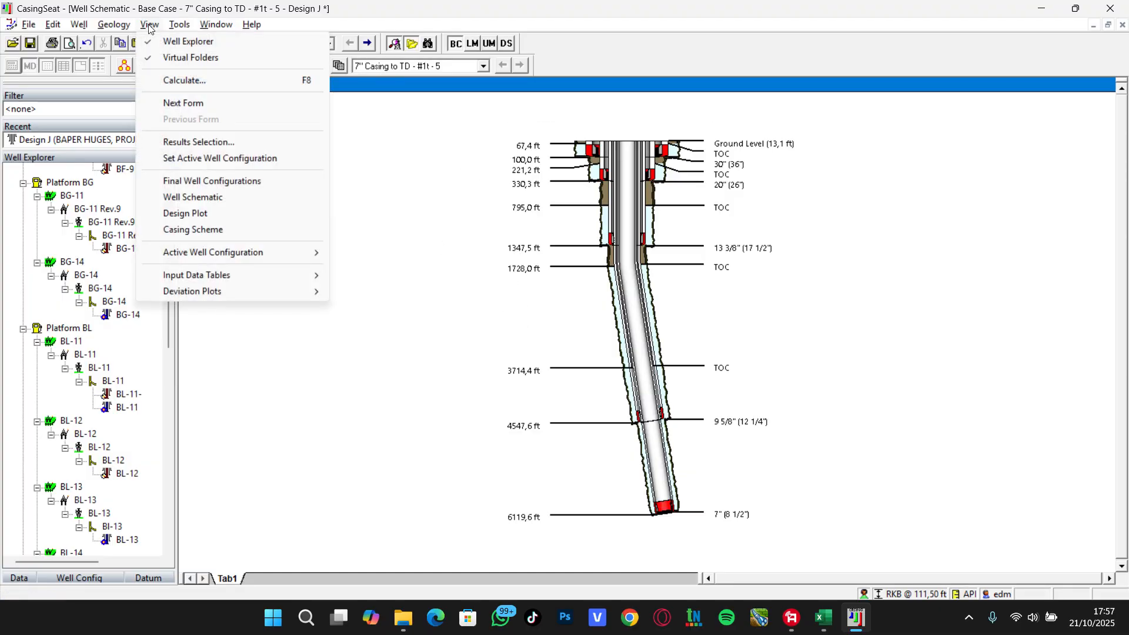
pyautogui.click(210, 162)
pyautogui.click(150, 25)
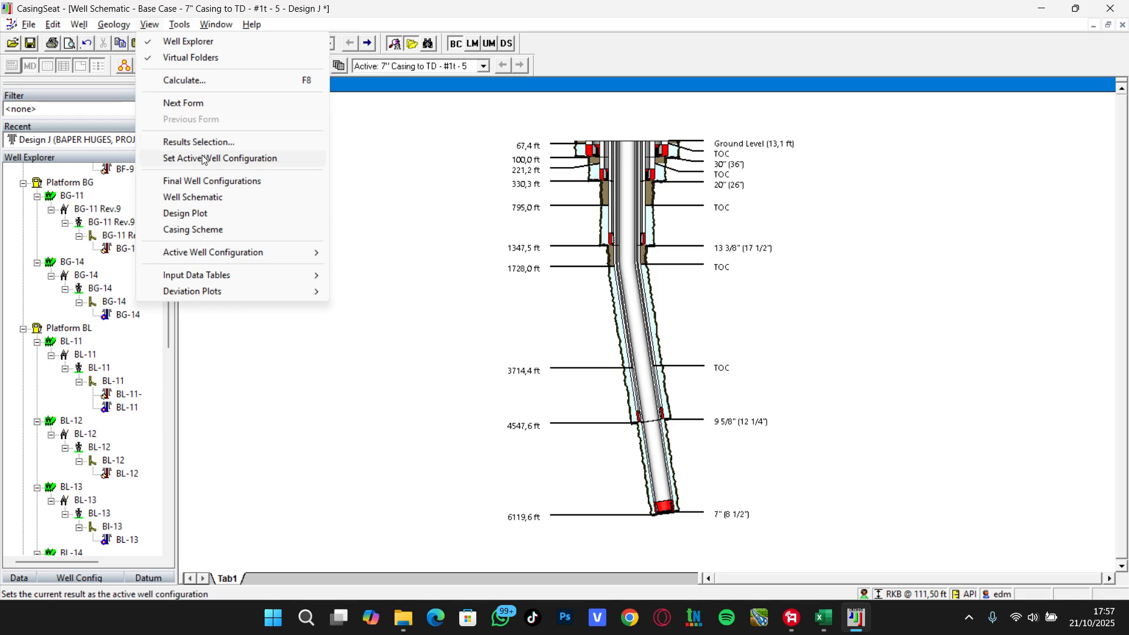
pyautogui.click(210, 231)
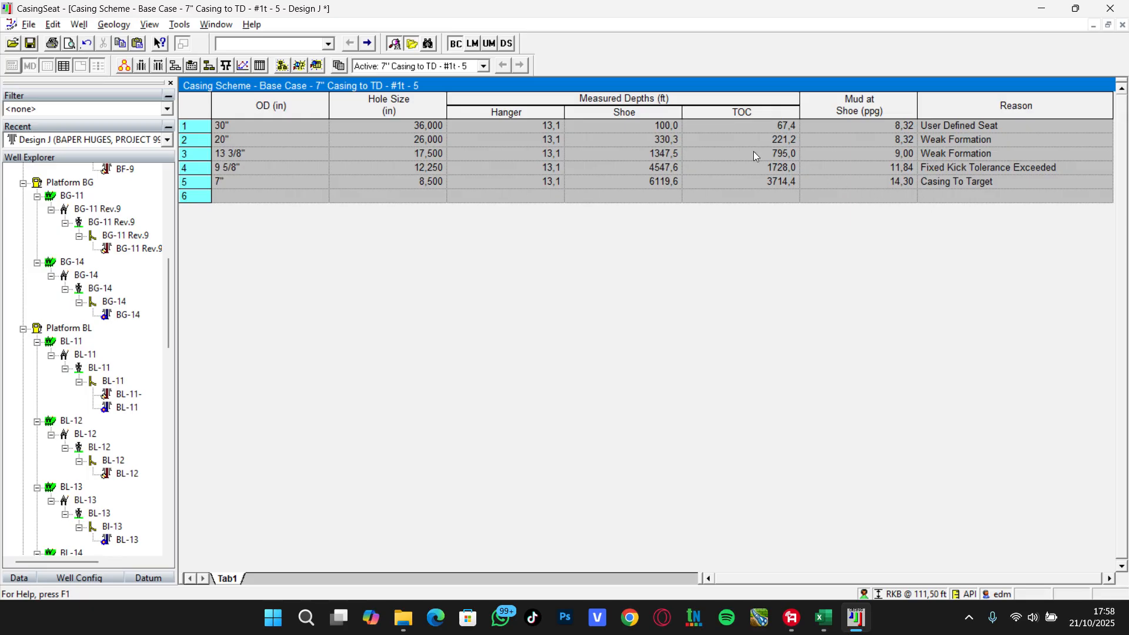
# Step: Examine the hole sizes and the hanger, shoe and TOC depths of each casing string in the Casing Scheme table
pyautogui.moveTo(528, 122); pyautogui.dragTo(544, 186)
pyautogui.click(538, 182)
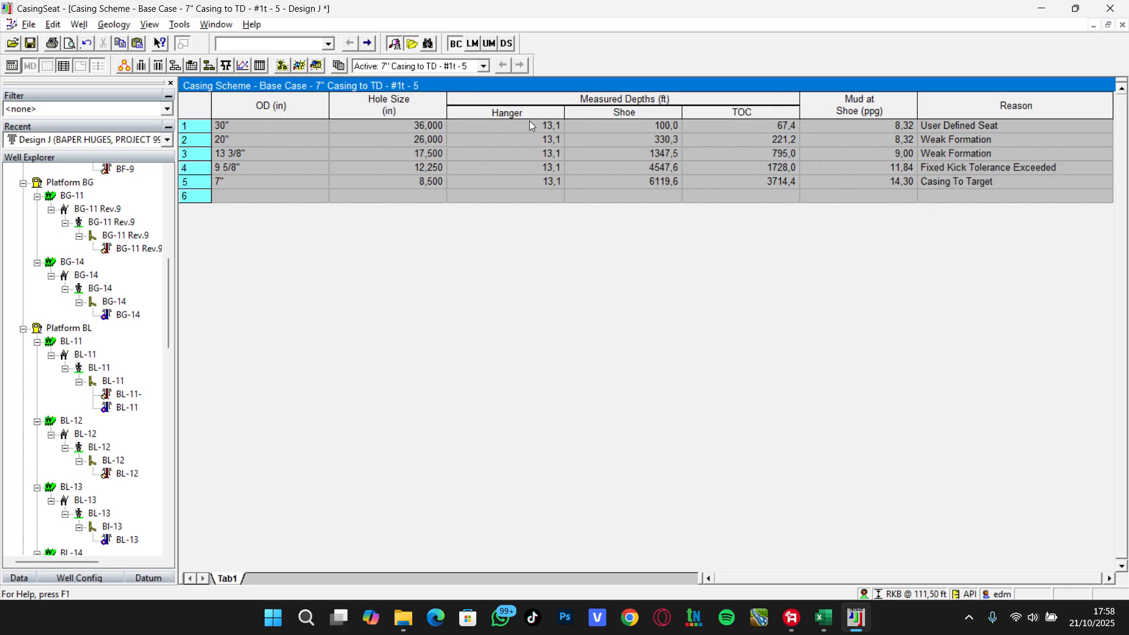
pyautogui.moveTo(529, 121); pyautogui.dragTo(550, 177)
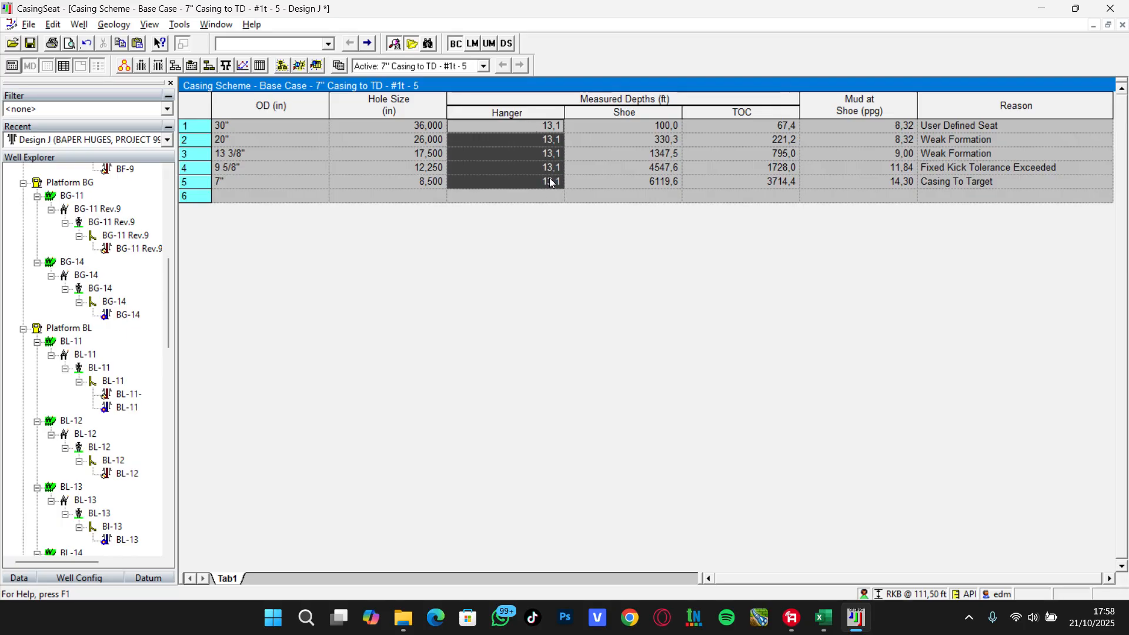
pyautogui.click(541, 148)
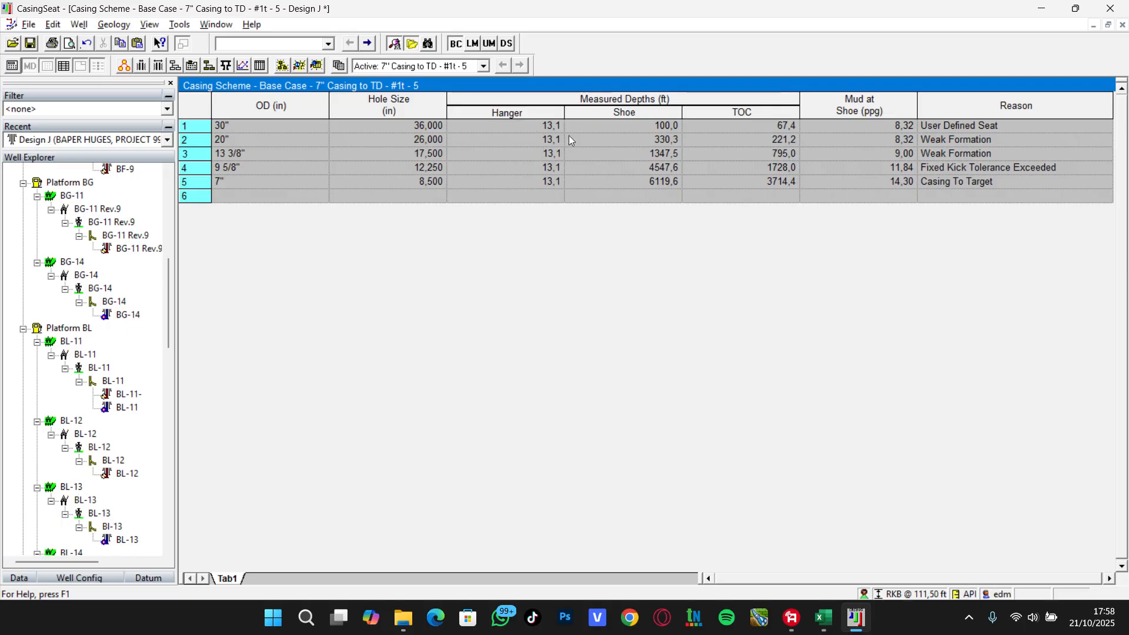
pyautogui.click(301, 185)
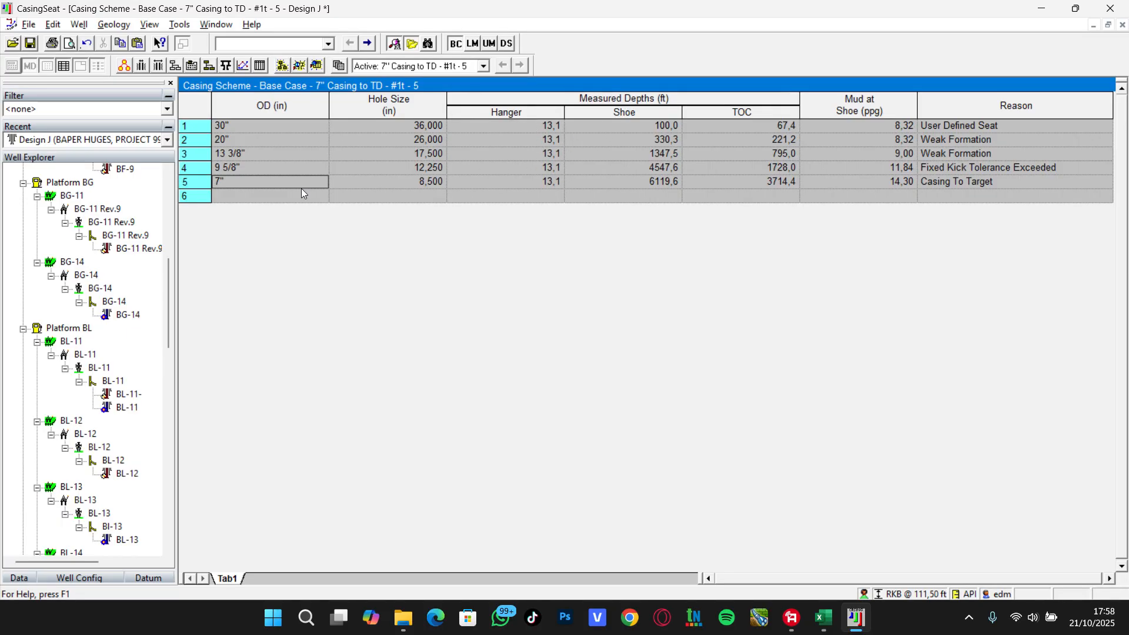
pyautogui.click(390, 182)
pyautogui.click(406, 197)
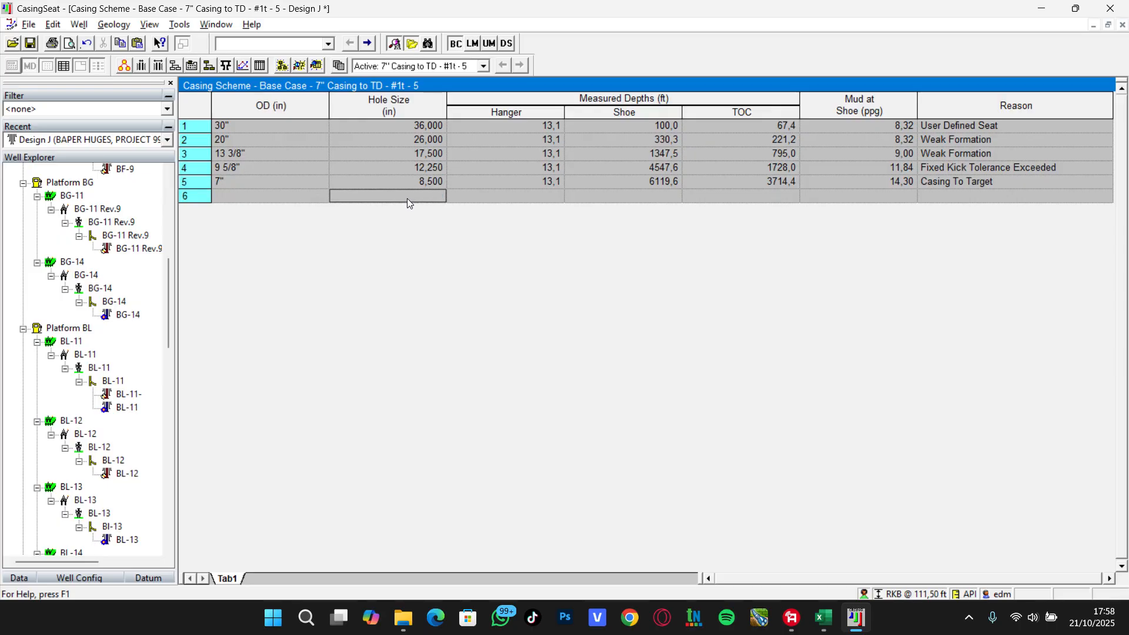
pyautogui.click(499, 197)
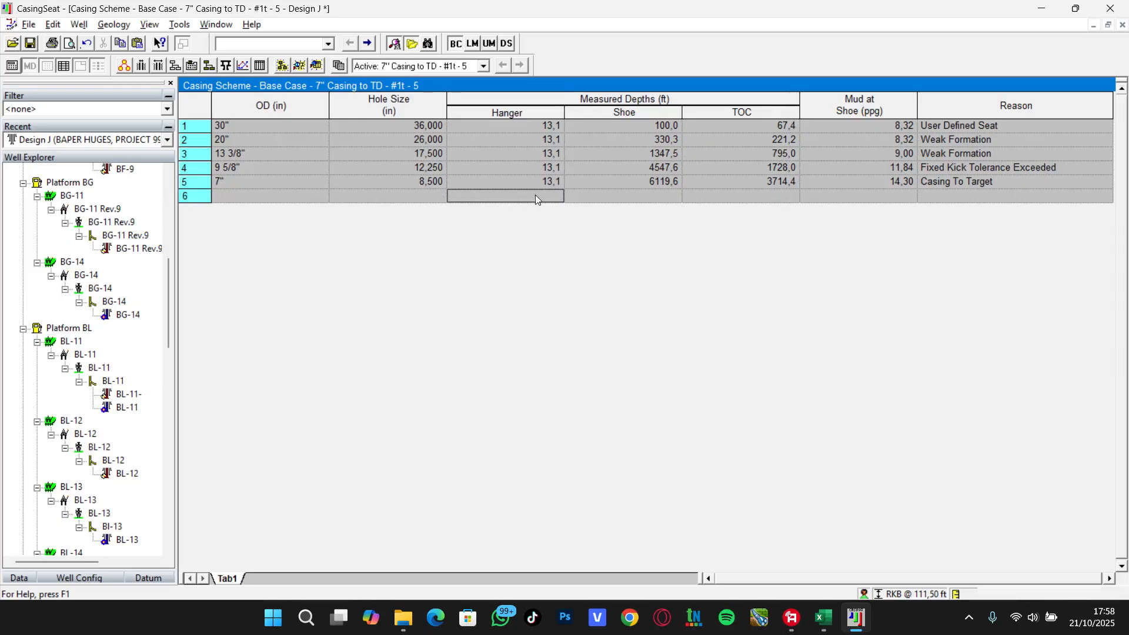
pyautogui.click(610, 198)
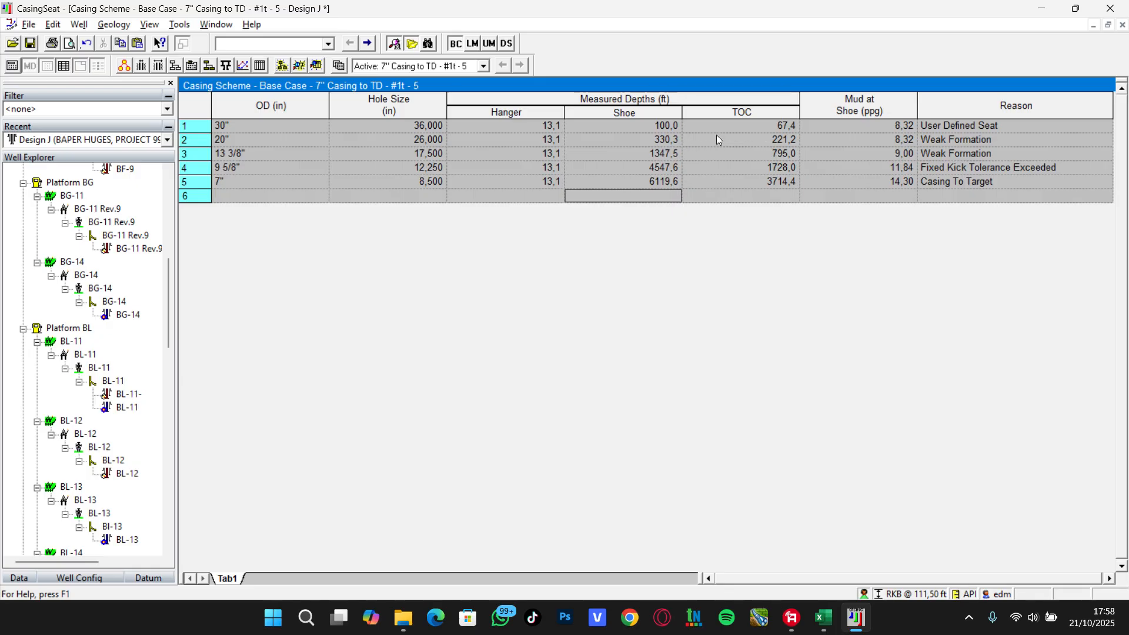
pyautogui.moveTo(748, 125); pyautogui.dragTo(751, 182)
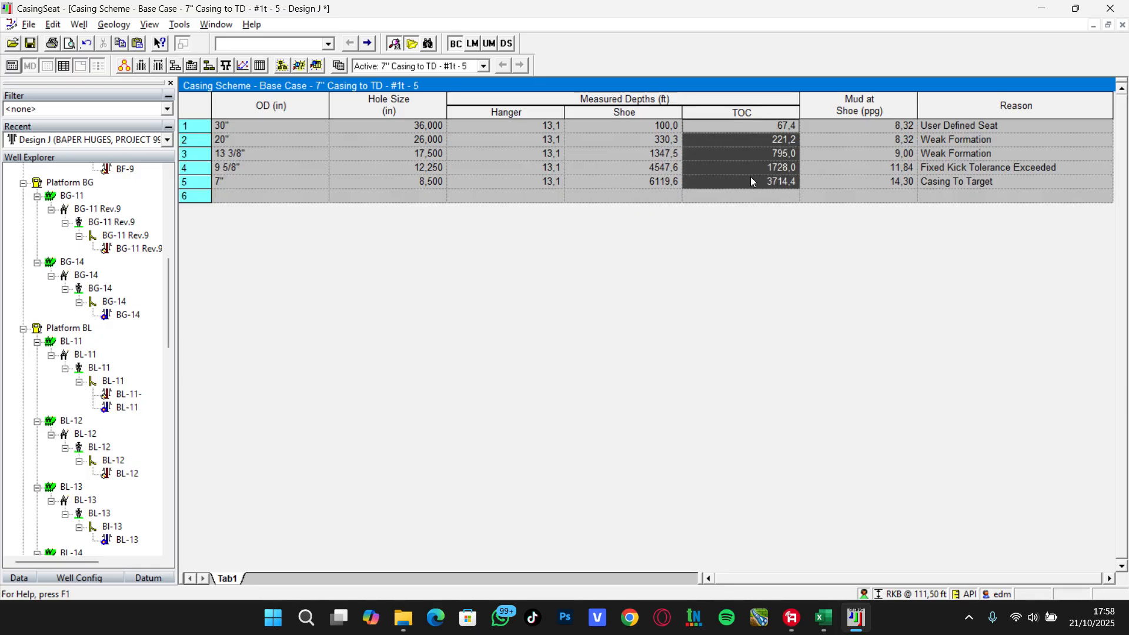
pyautogui.click(751, 178)
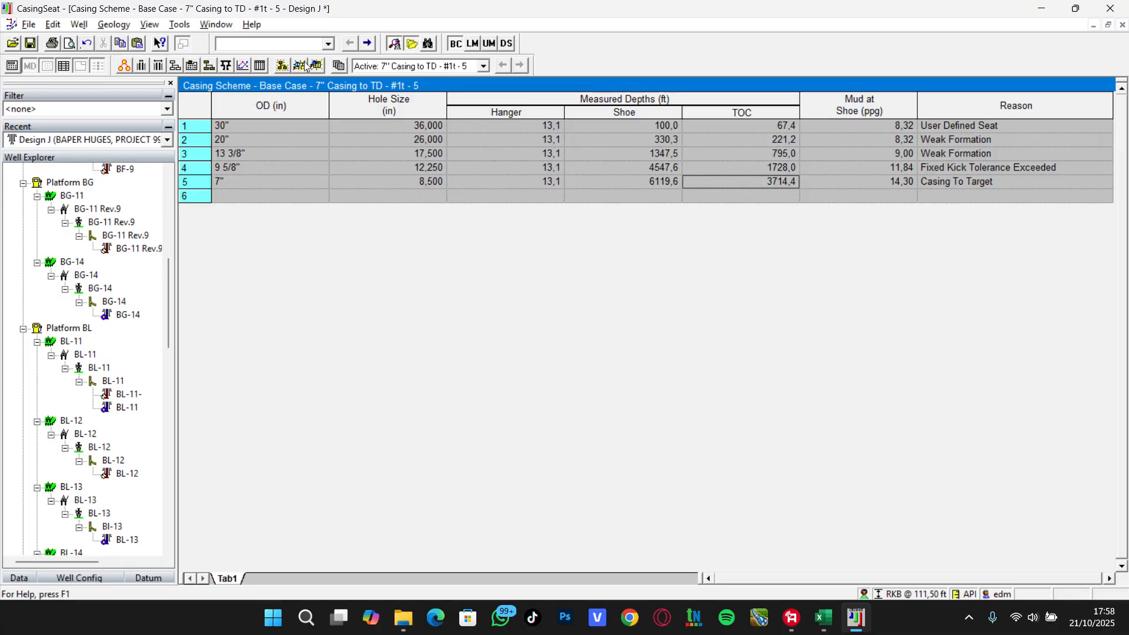
# Step: Review the full hole and casing sequence, from the 36" hole to the 7" casing, in the Casing and Hole Size Selector
pyautogui.click(121, 68)
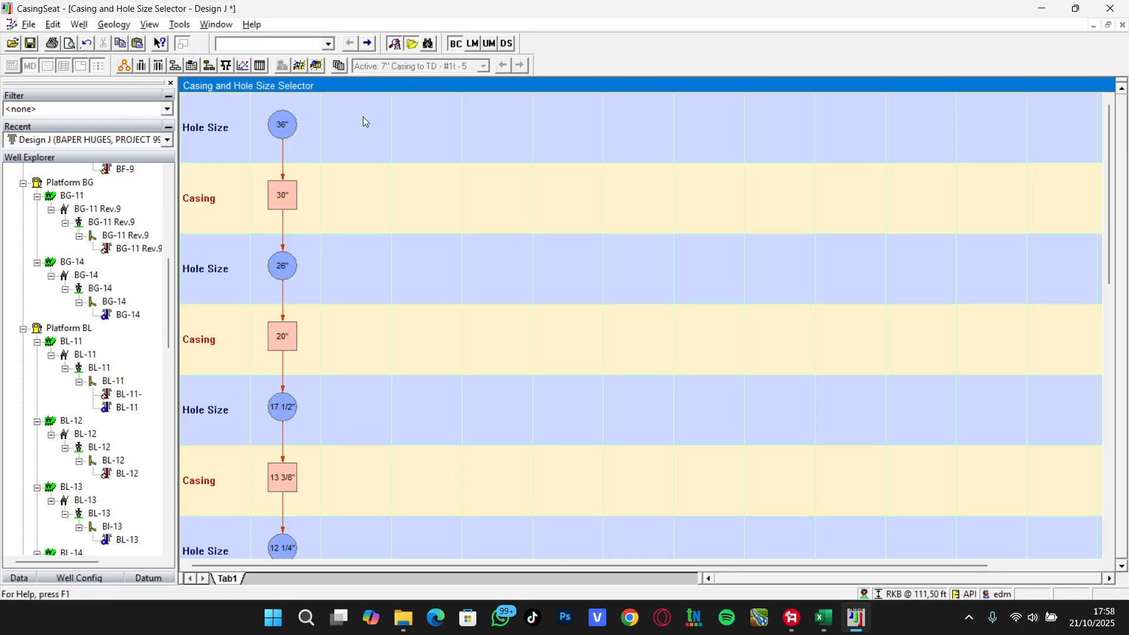
pyautogui.scroll(-2, 600, 254)
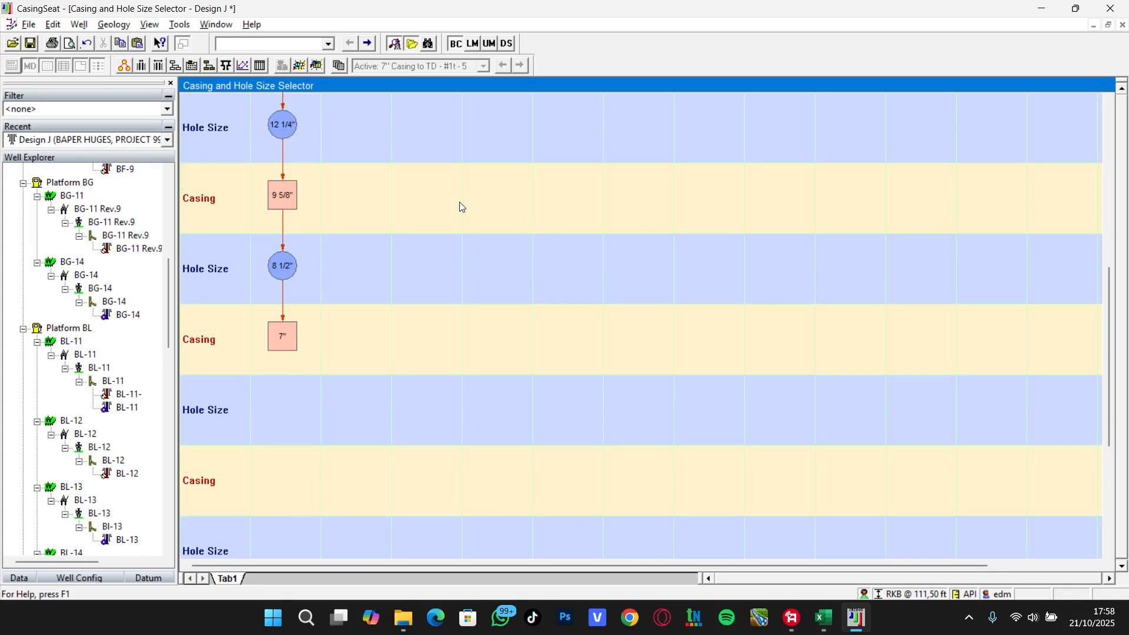
pyautogui.scroll(1, 453, 204)
pyautogui.scroll(-2, 446, 202)
pyautogui.scroll(3, 436, 201)
pyautogui.scroll(-2, 423, 198)
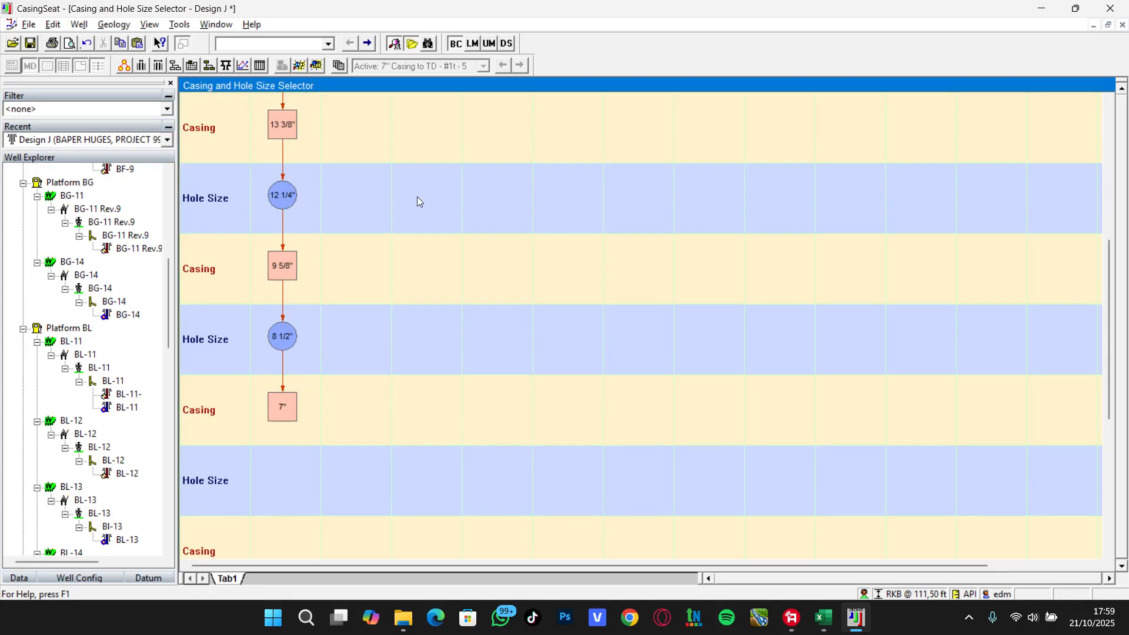
pyautogui.scroll(3, 417, 203)
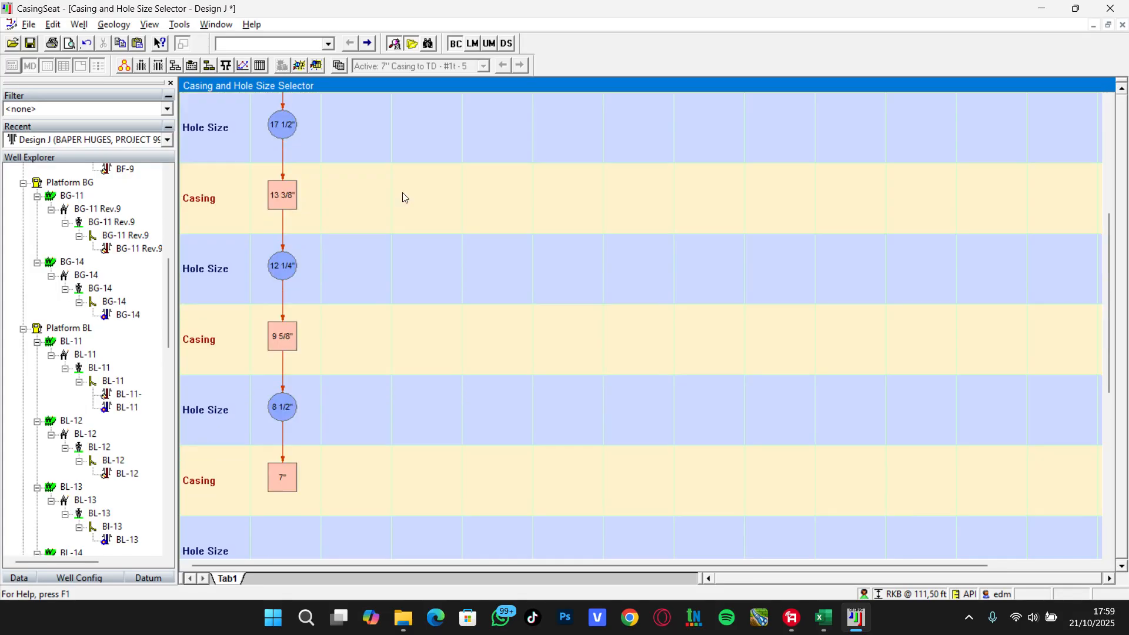
# Step: Check the Allowable Hole Sizes and Allowable Casing ODs tables, and return to the Well Schematic
pyautogui.click(154, 68)
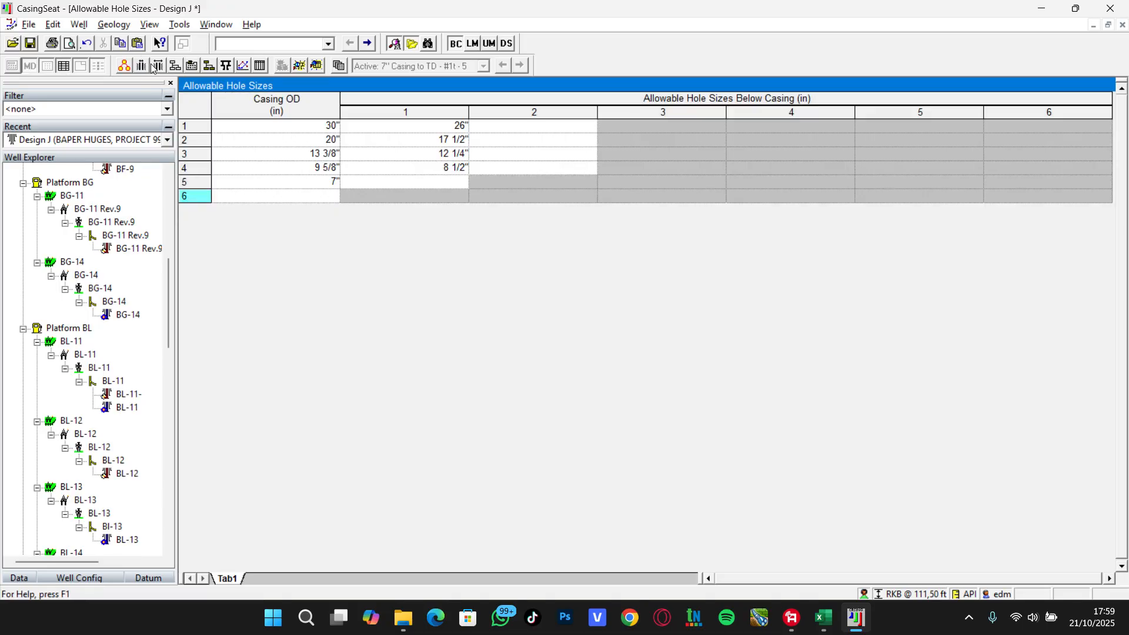
pyautogui.click(156, 67)
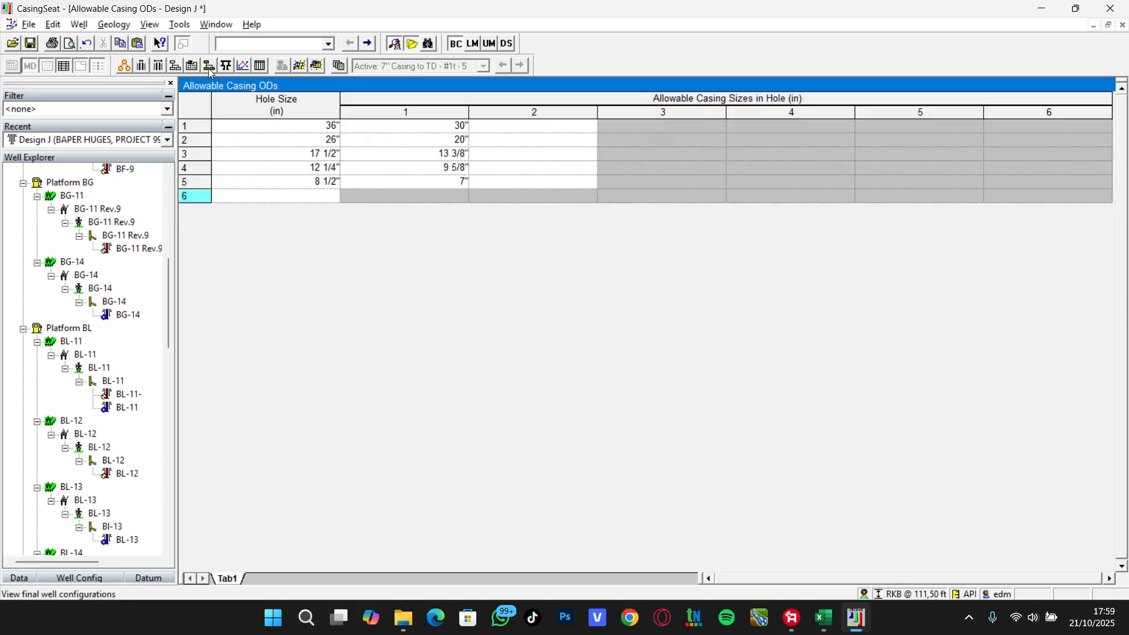
pyautogui.click(227, 67)
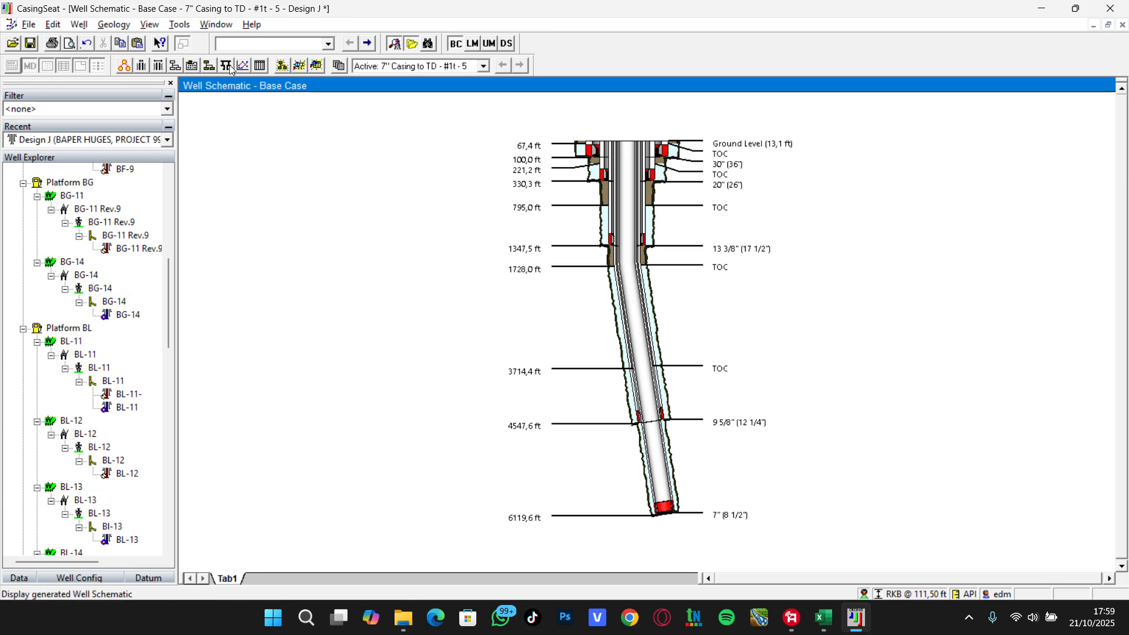